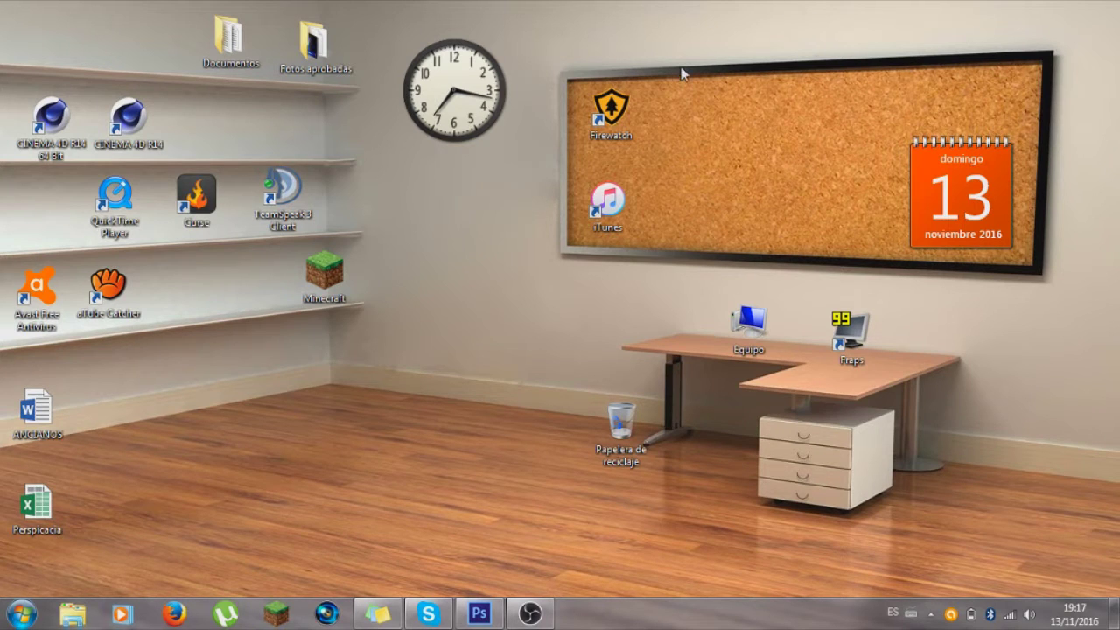
Step: Refresh the desktop and open the Descargas folder in Explorer
right_click(692, 43)
click(722, 91)
click(73, 613)
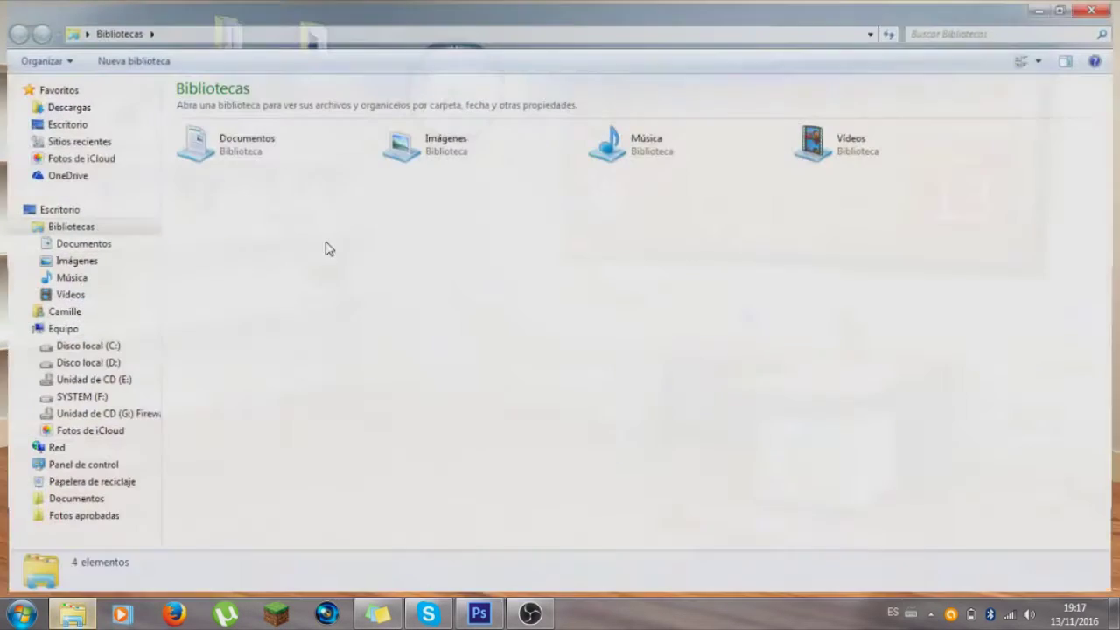
click(65, 107)
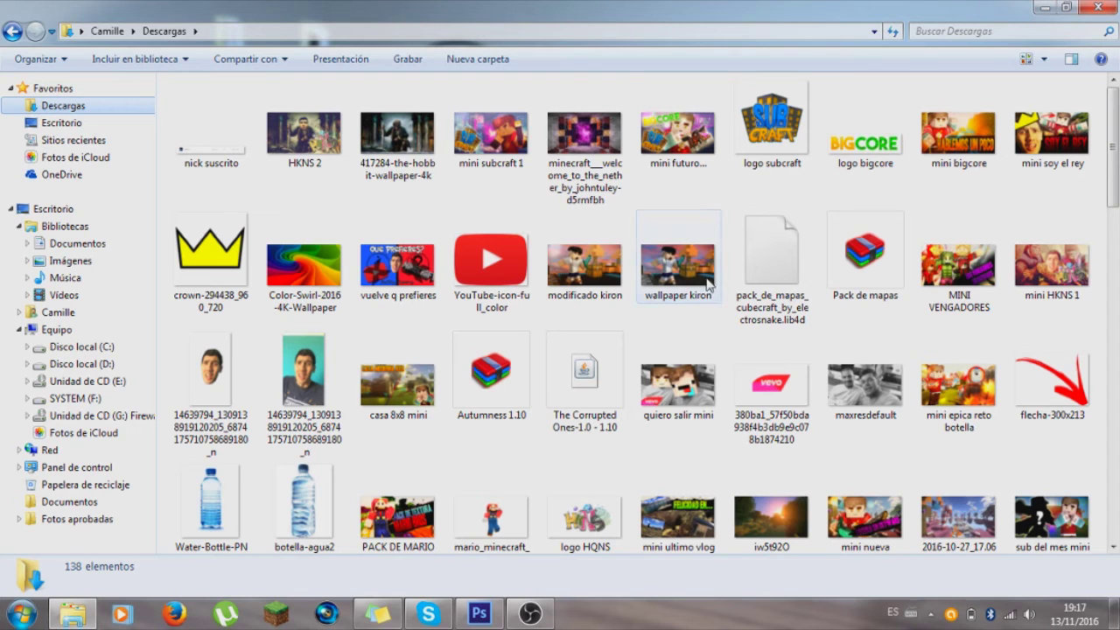
Step: Preview earlier thumbnails, including mini soy el rey and mini ultimo vlog
double_click(652, 135)
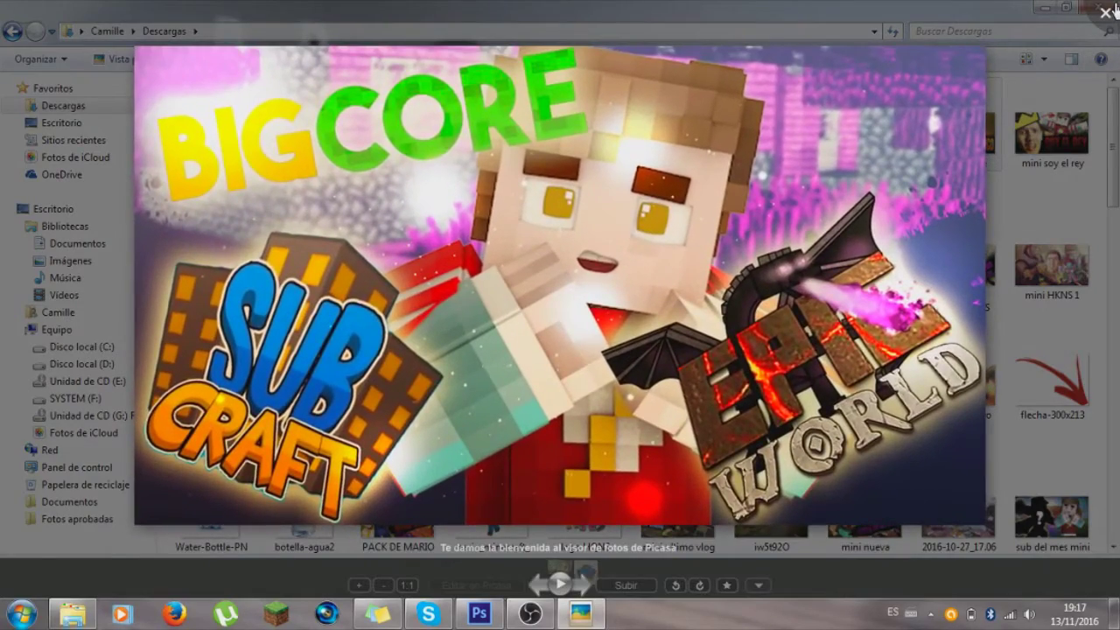
click(1111, 11)
double_click(1049, 131)
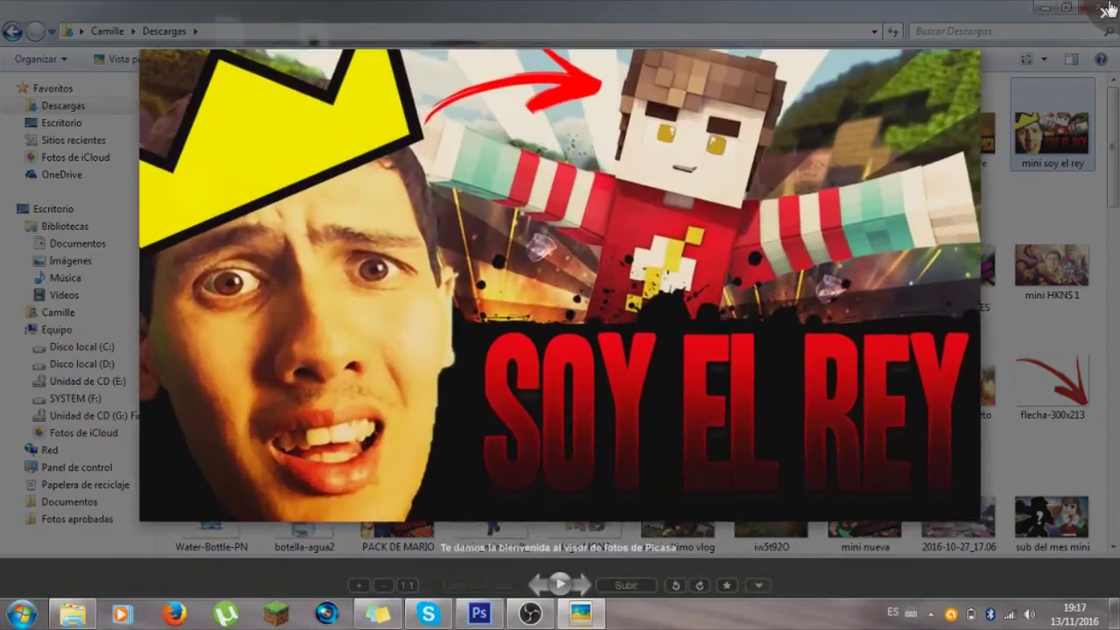
click(1111, 11)
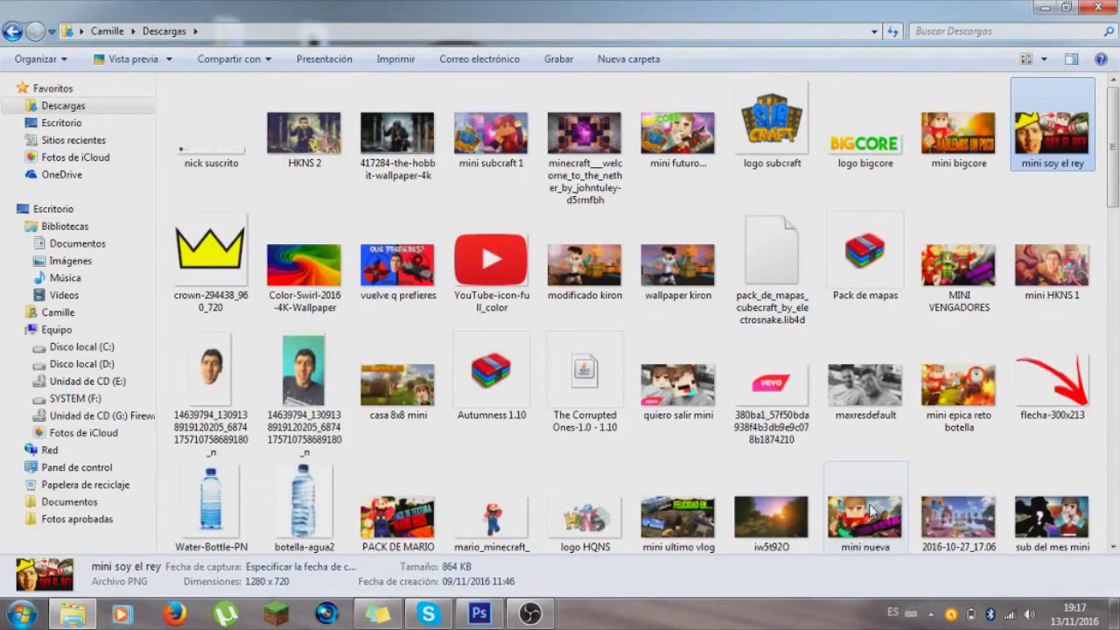
double_click(717, 504)
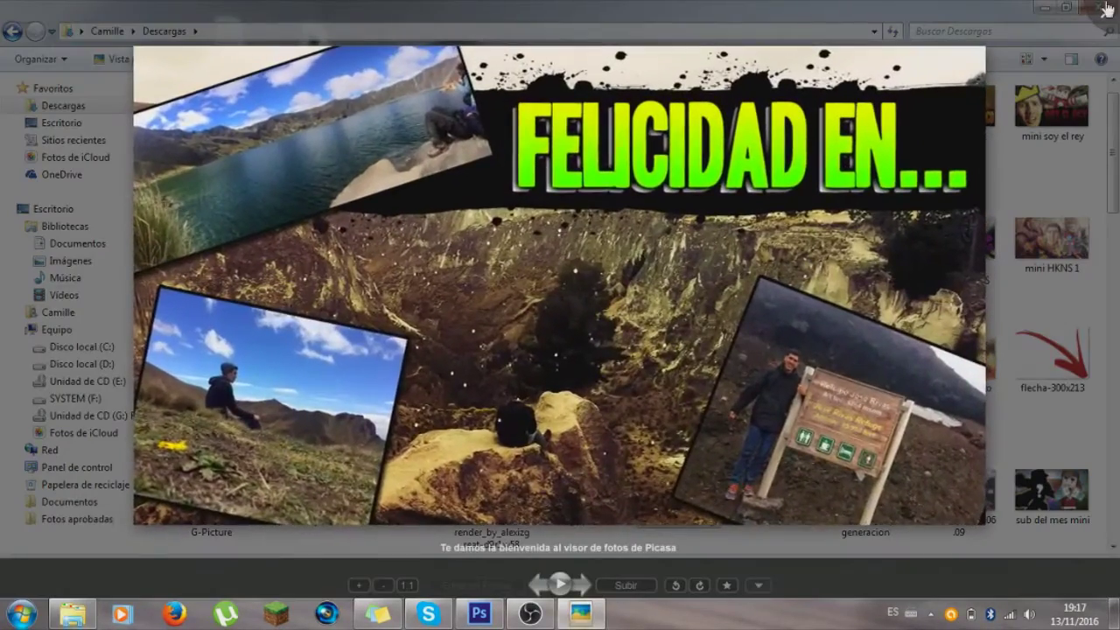
click(1109, 11)
Step: Preview the HKNS 2 image, then bring the empty Photoshop workspace forward
click(335, 130)
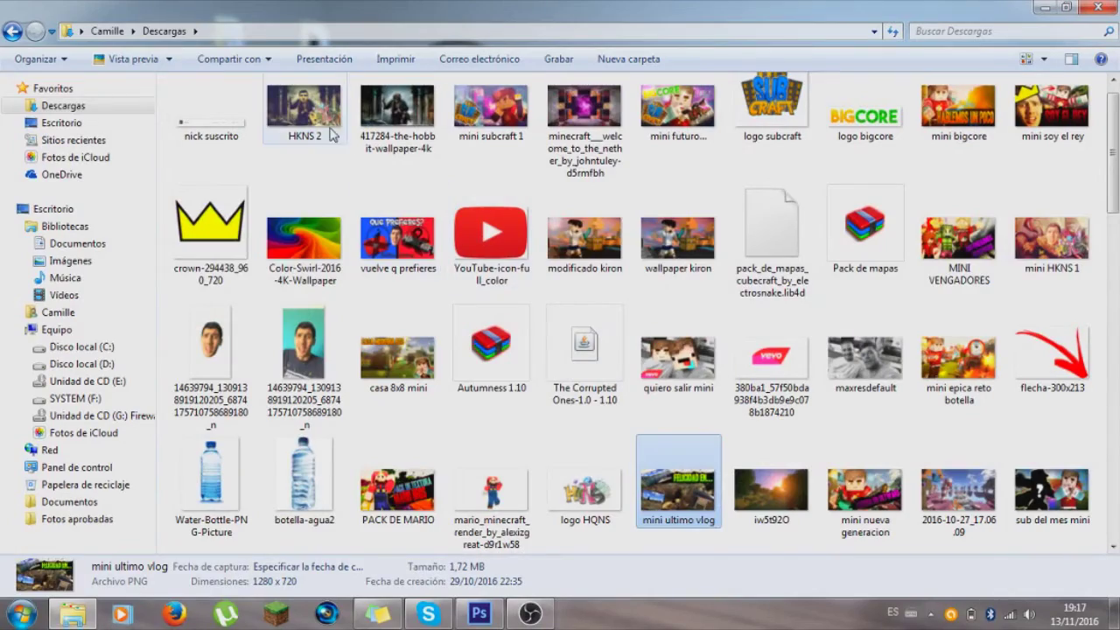
double_click(335, 130)
key(Escape)
click(411, 179)
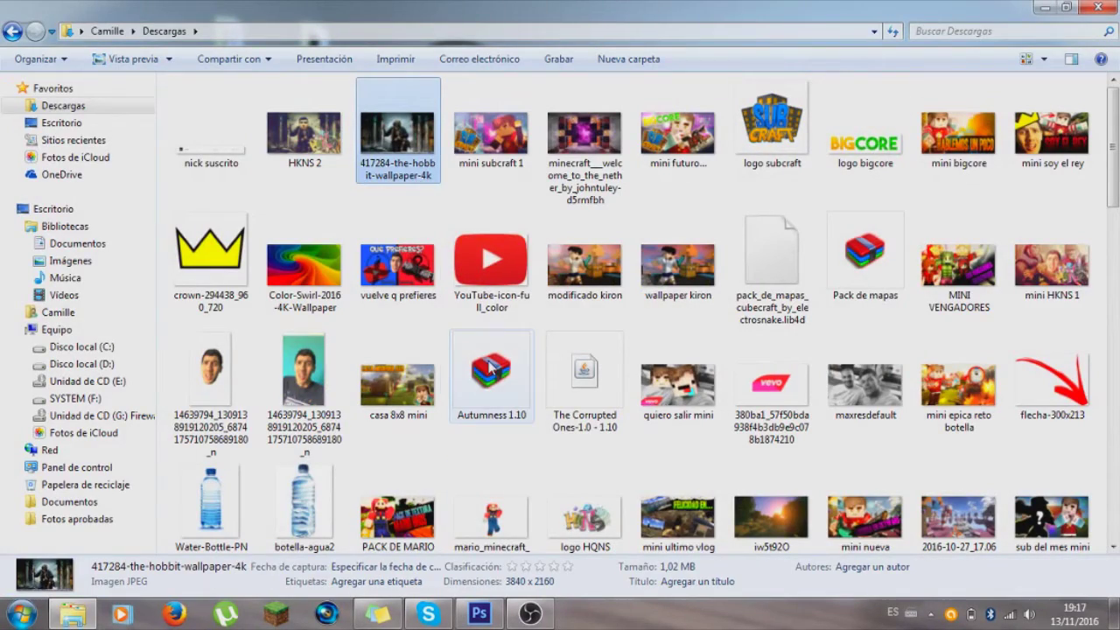
click(479, 612)
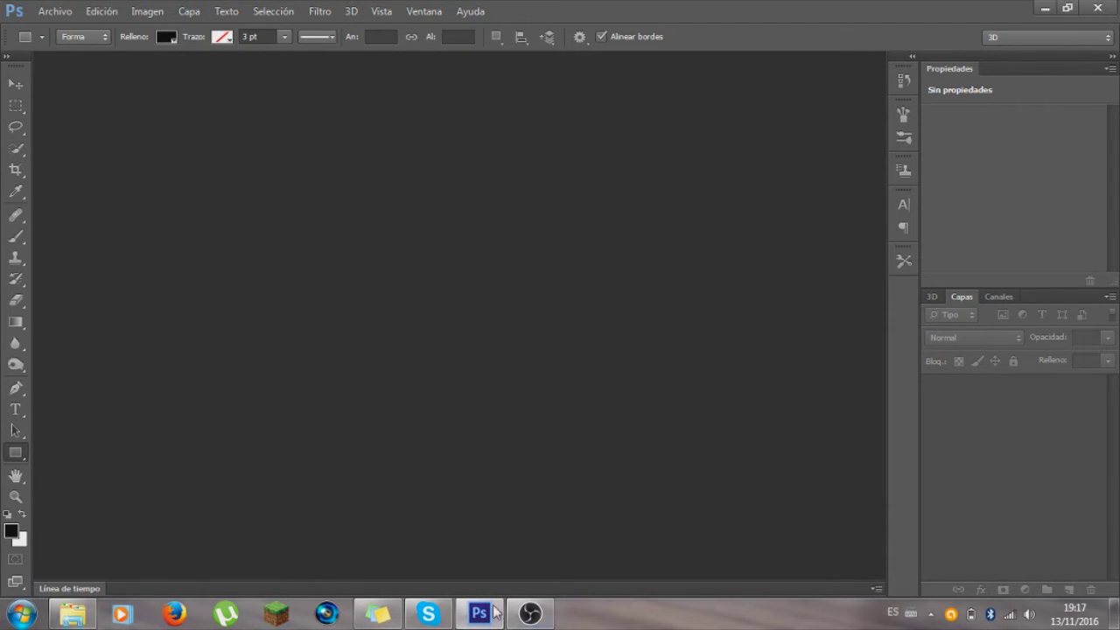
Step: Start a new document sized 1280 × 720 pixels
click(57, 13)
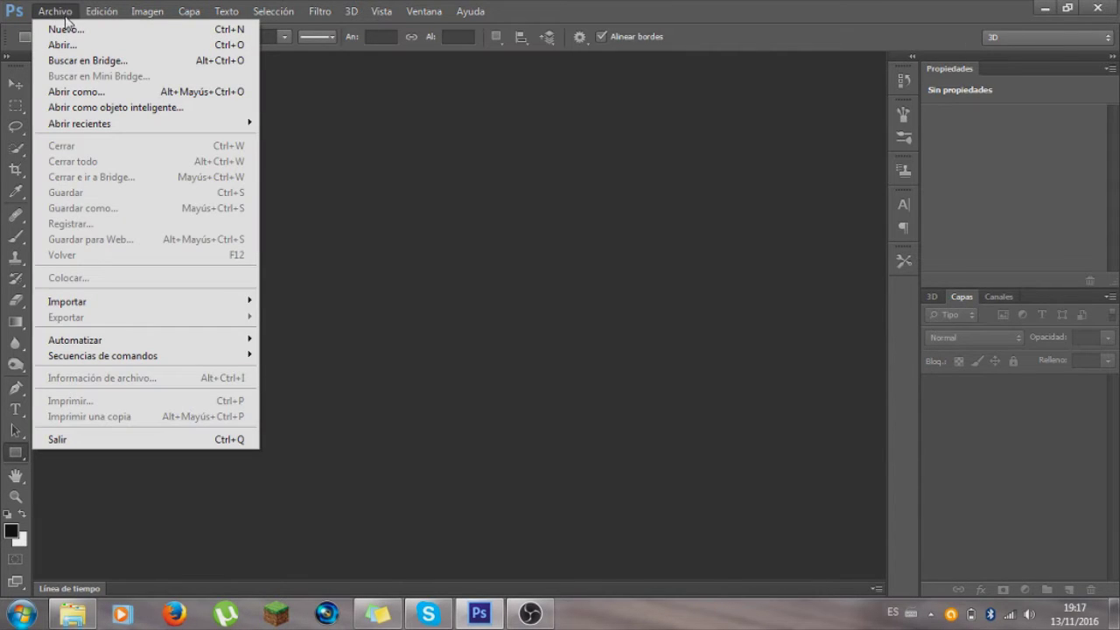
click(65, 29)
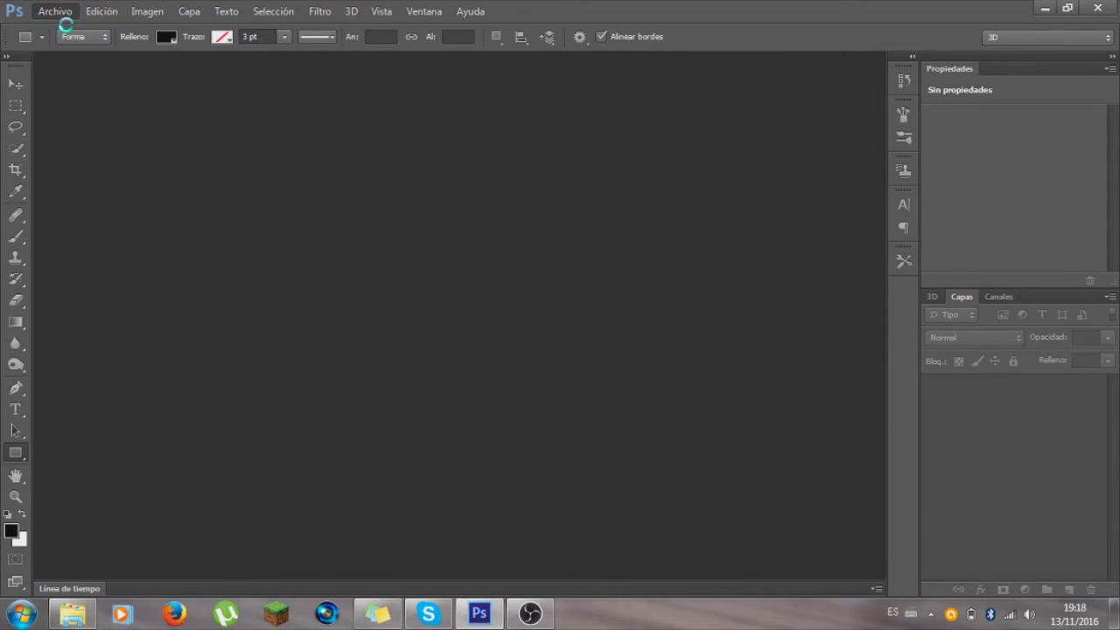
click(542, 267)
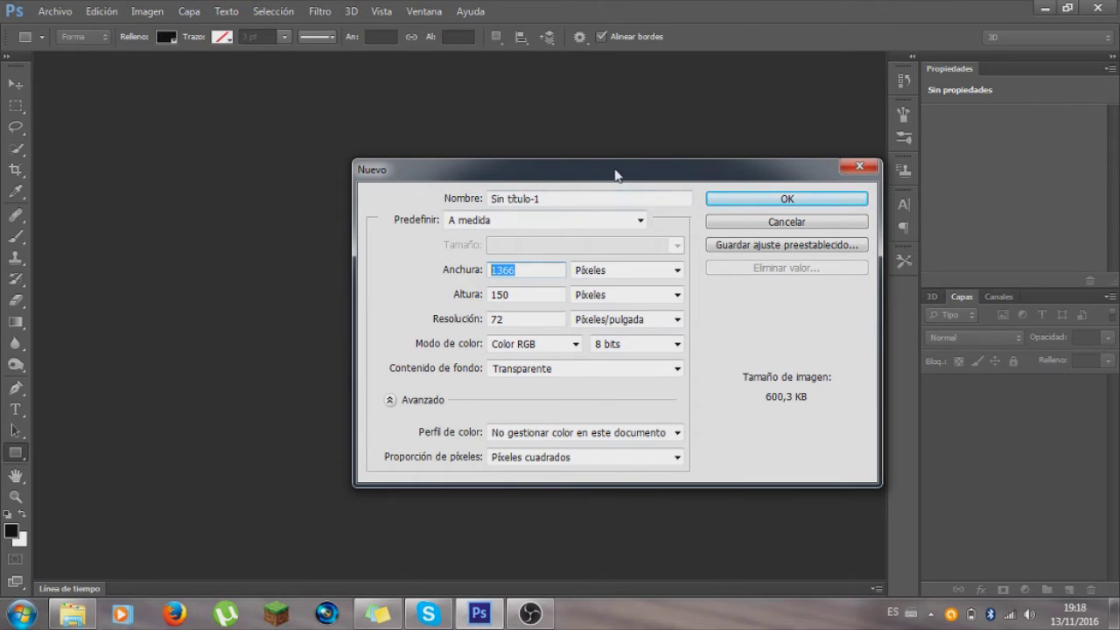
text(1280)
key(Tab)
key(Tab)
text(720)
key(ctrl+a)
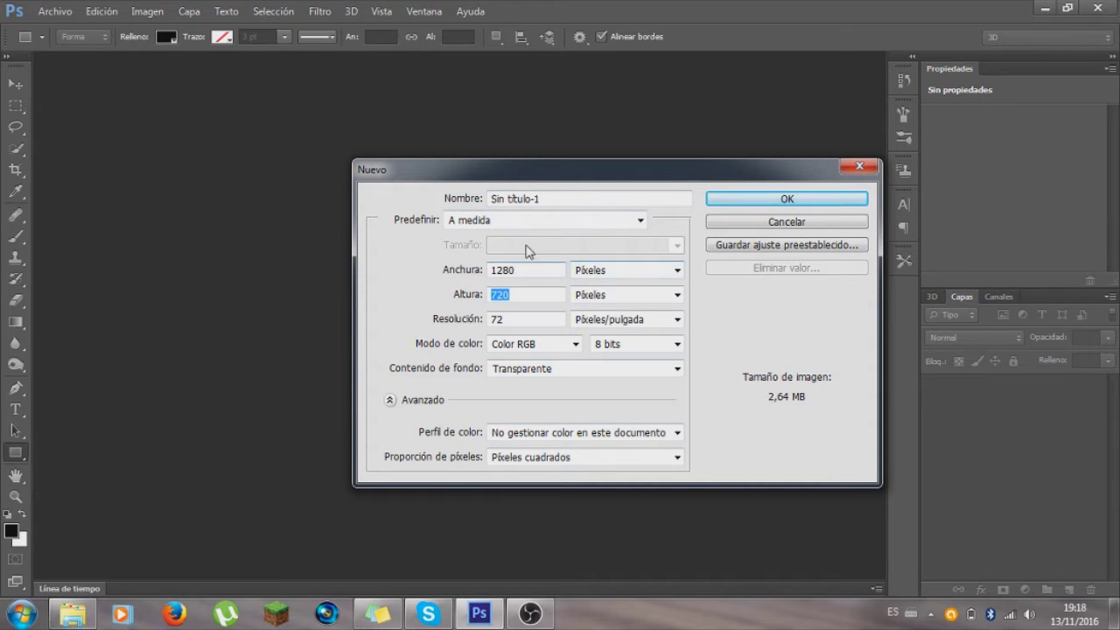
click(572, 200)
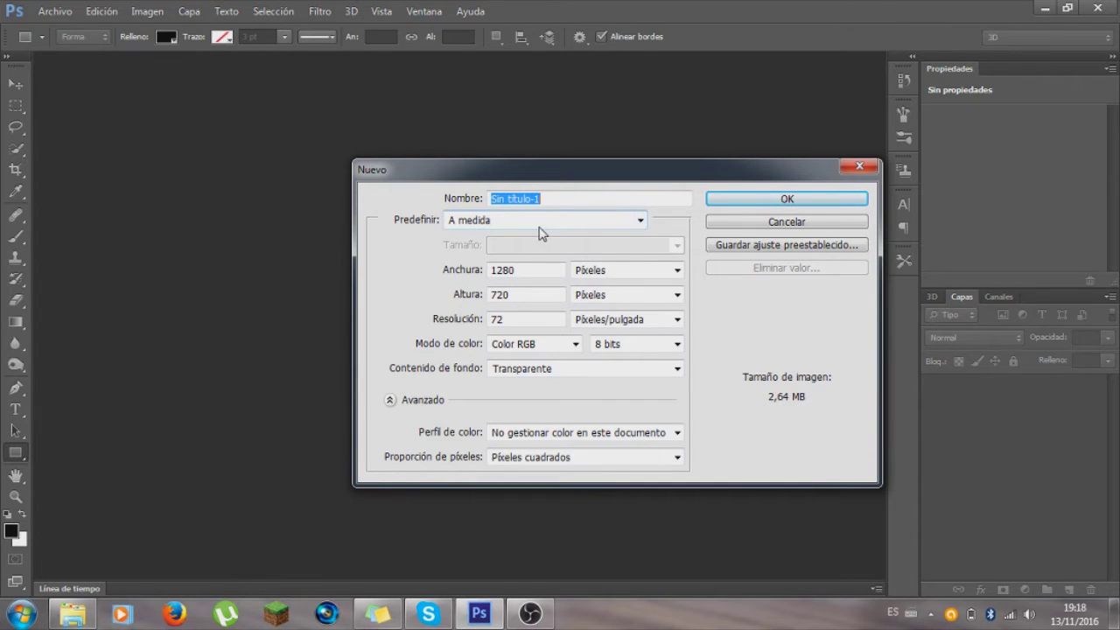
double_click(542, 269)
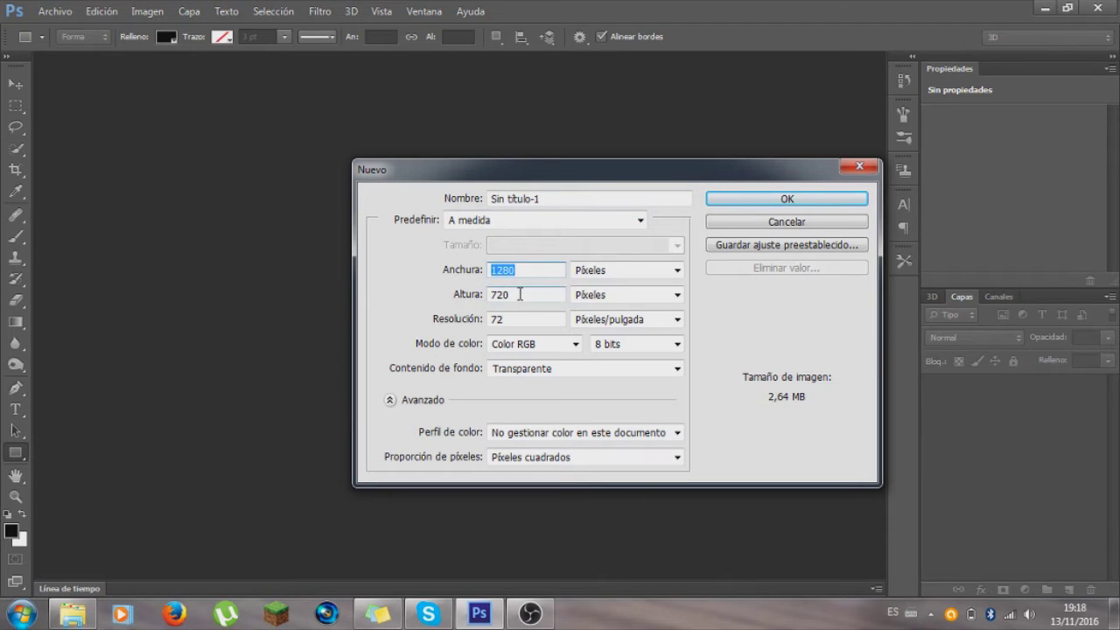
double_click(550, 296)
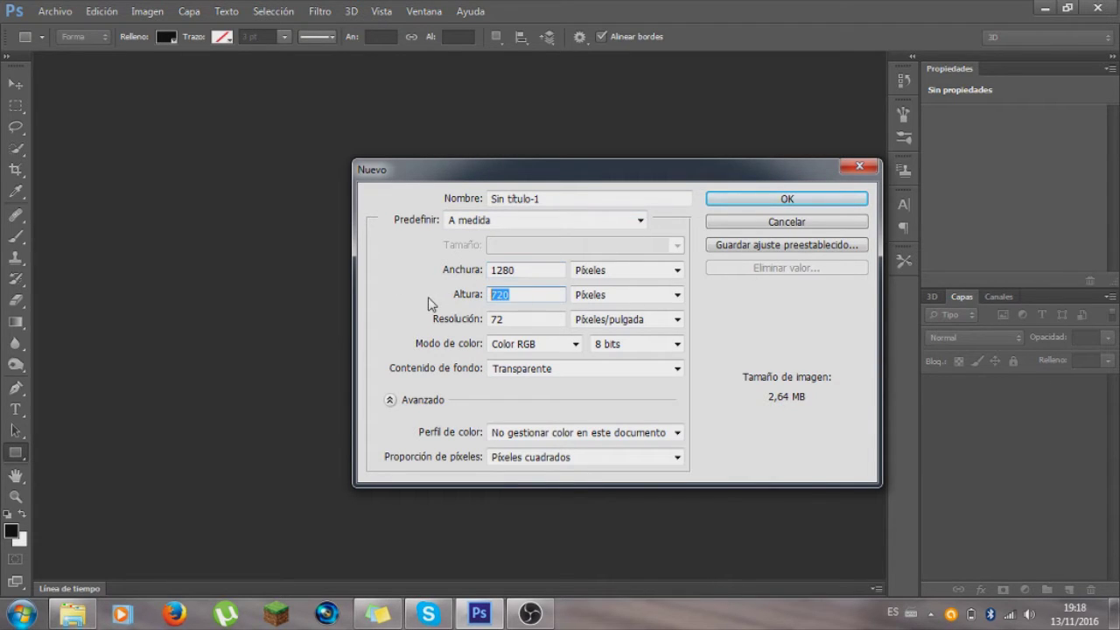
Step: Keep RGB colour mode and create the transparent 72 ppi canvas
click(581, 349)
click(551, 374)
click(575, 345)
click(560, 386)
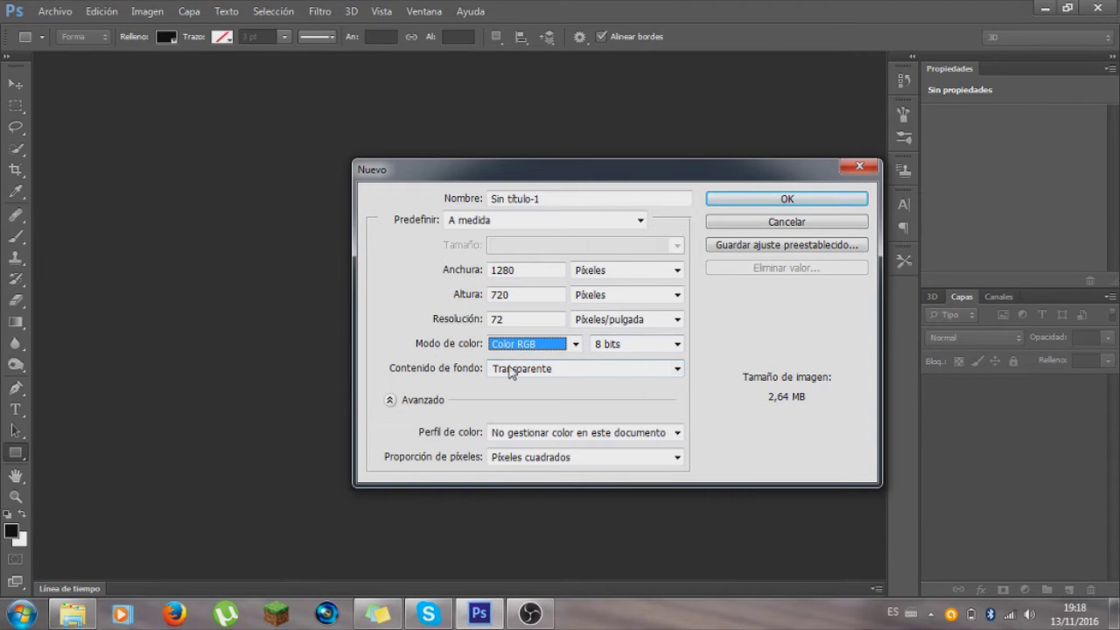
click(760, 203)
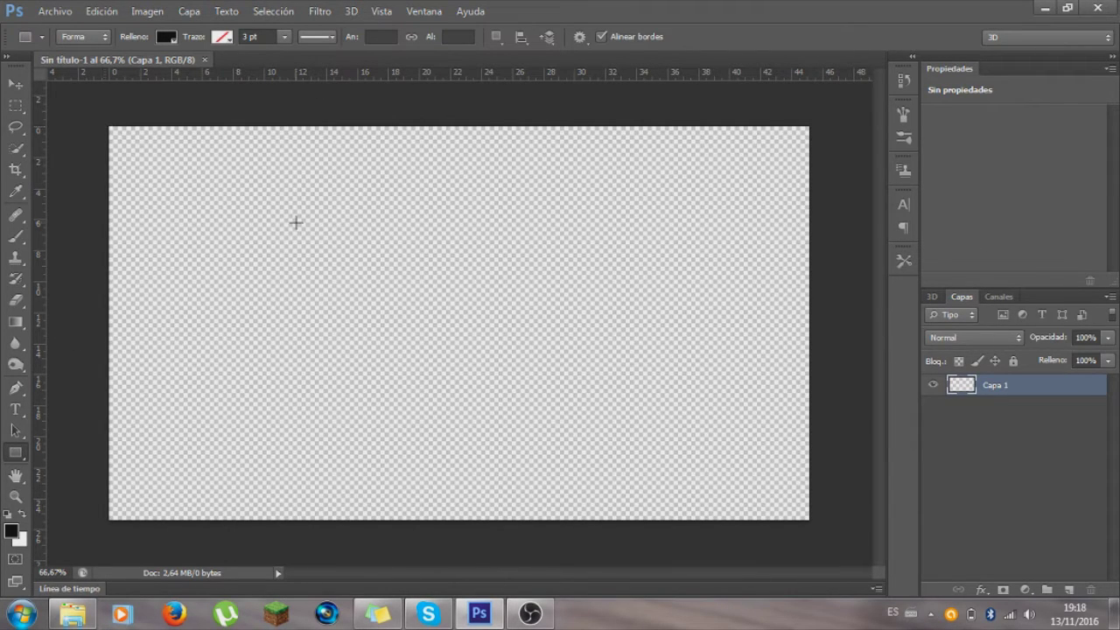
Step: Drop screenshot 2016-10-27_17.06.09 onto the canvas and stretch it past every edge
click(16, 84)
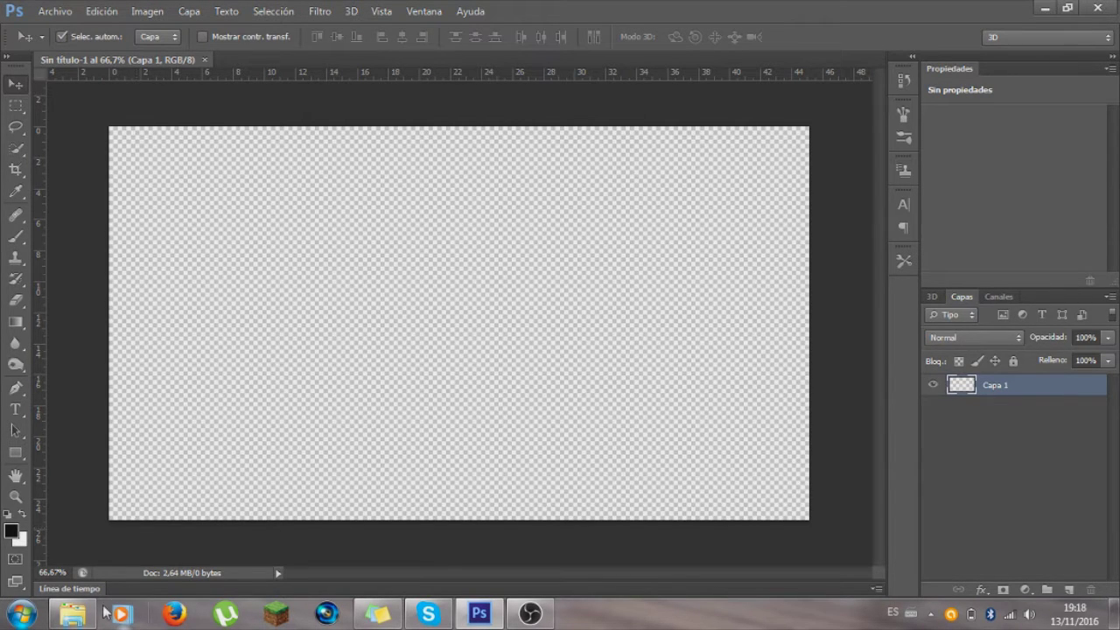
click(72, 613)
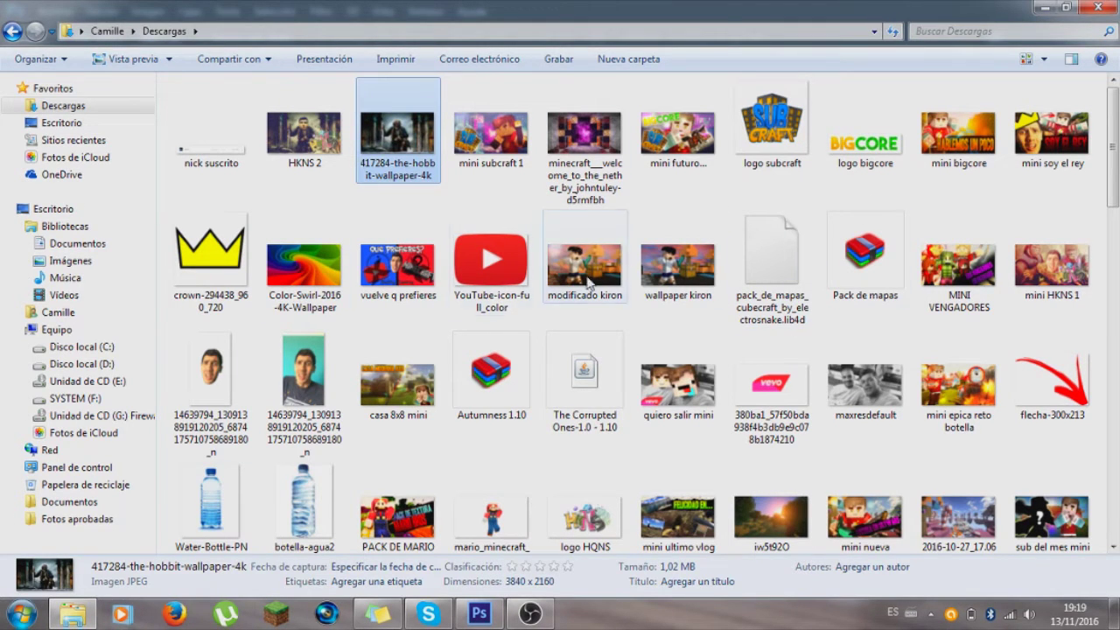
click(987, 509)
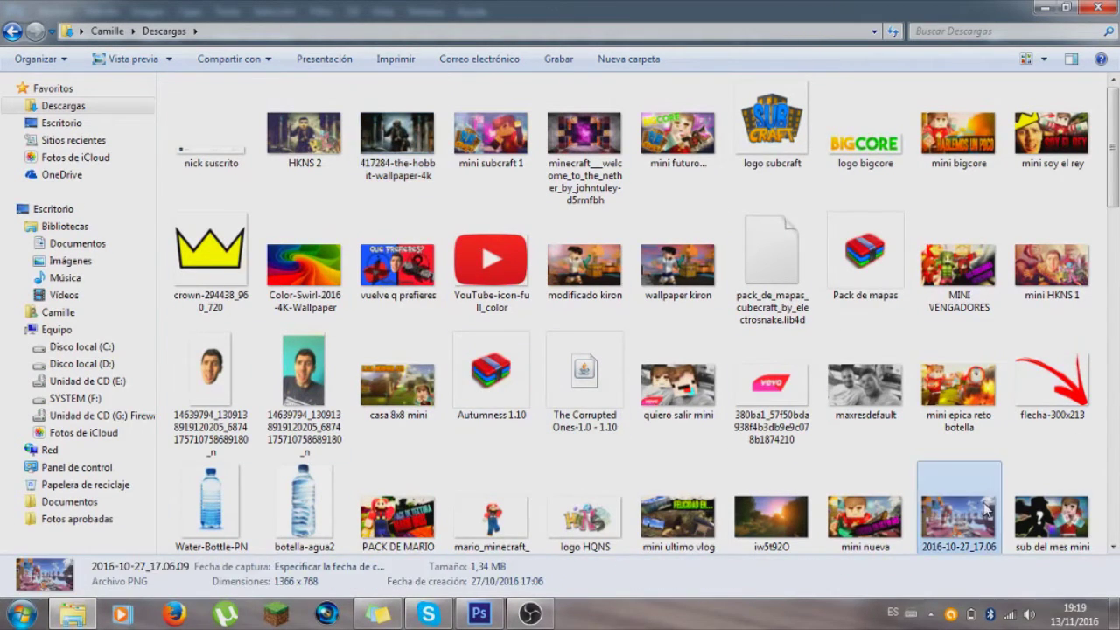
mouse_move(986, 509)
mouse_down()
mouse_move(476, 616)
mouse_move(432, 415)
mouse_up()
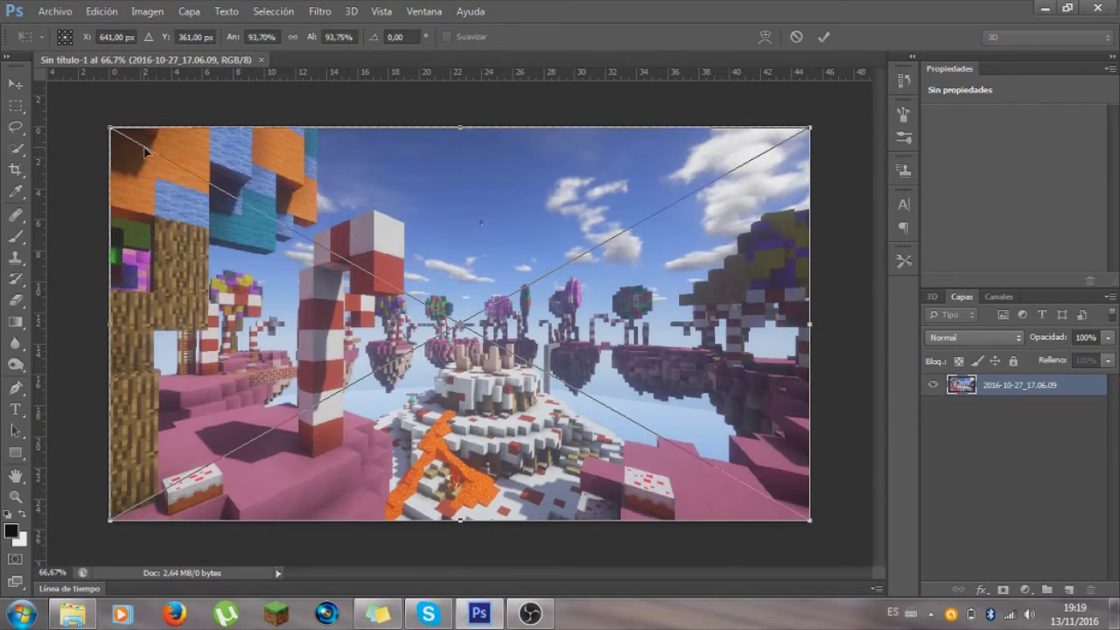
drag(110, 127, 98, 116)
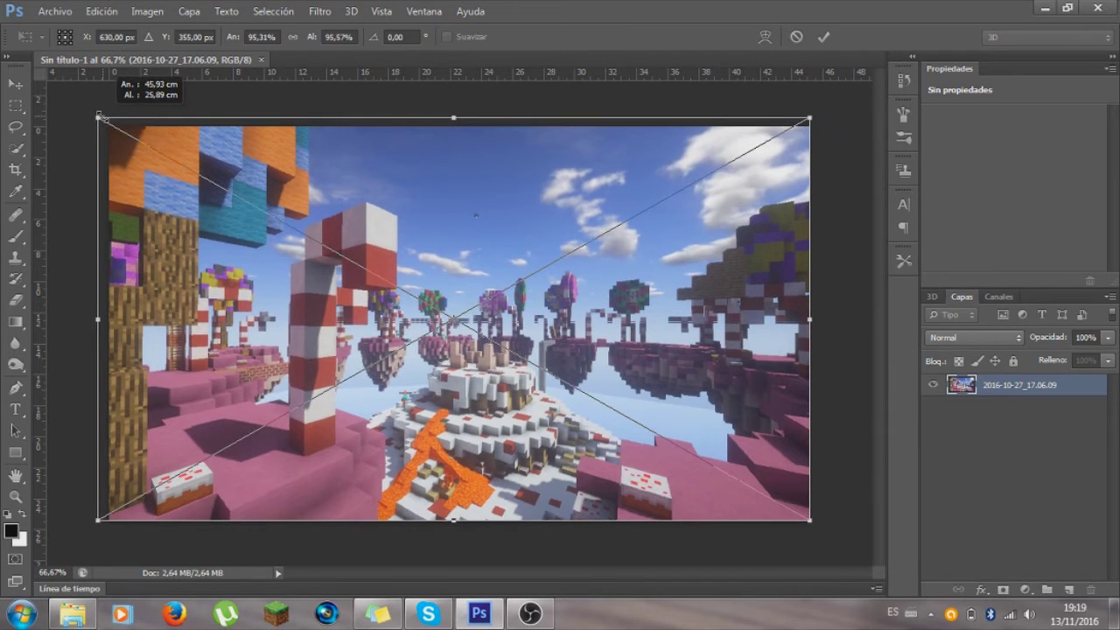
drag(809, 520, 818, 528)
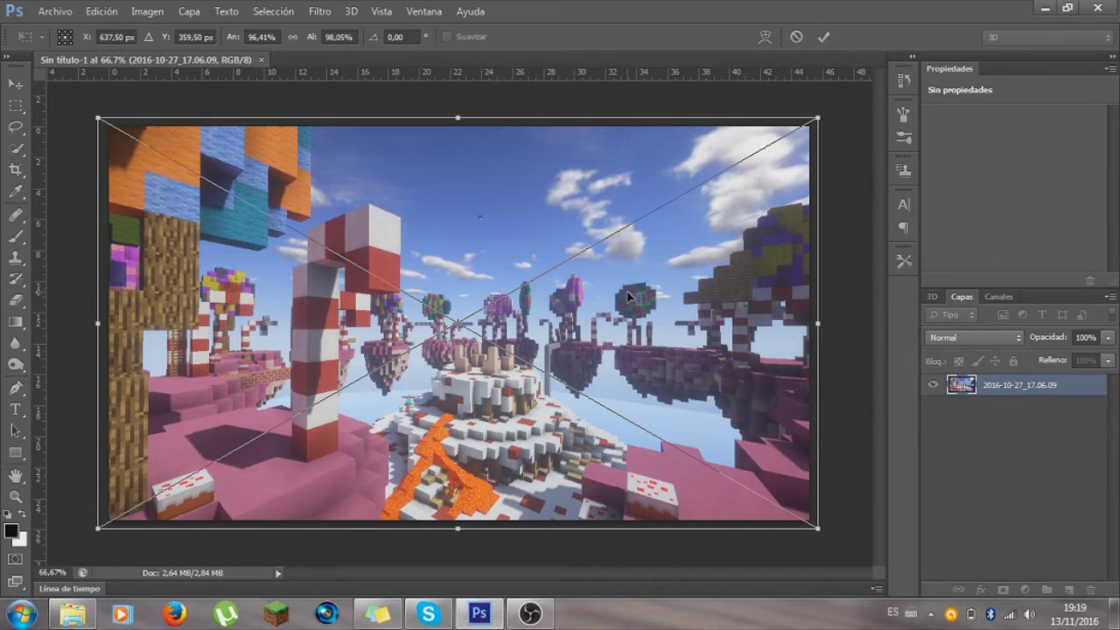
key(Return)
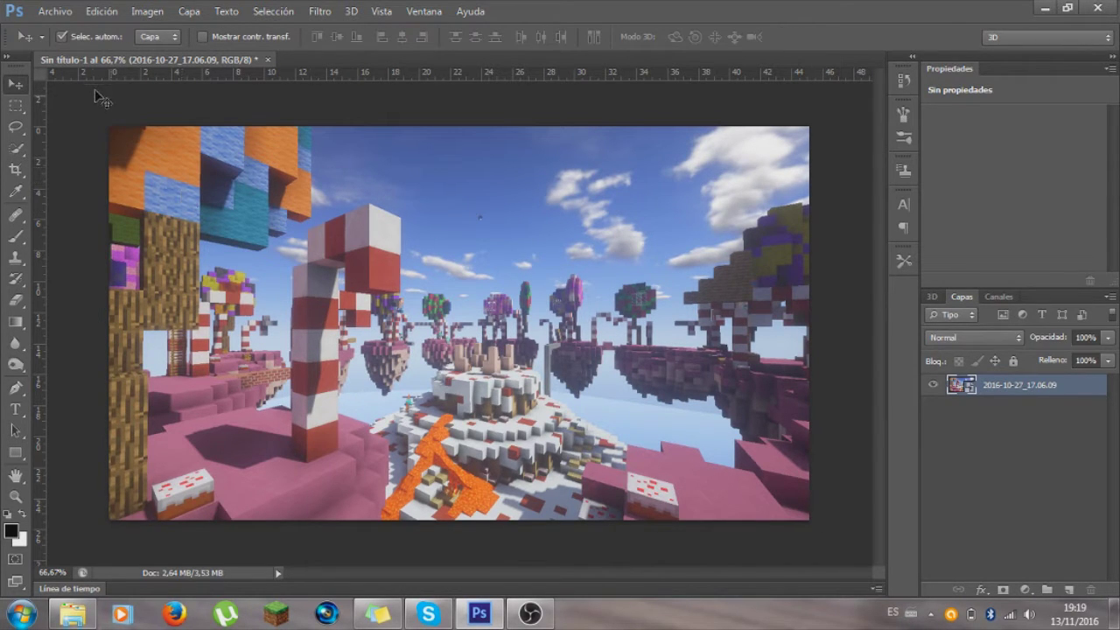
Step: Rasterize the screenshot layer
right_click(994, 385)
click(1015, 413)
right_click(994, 385)
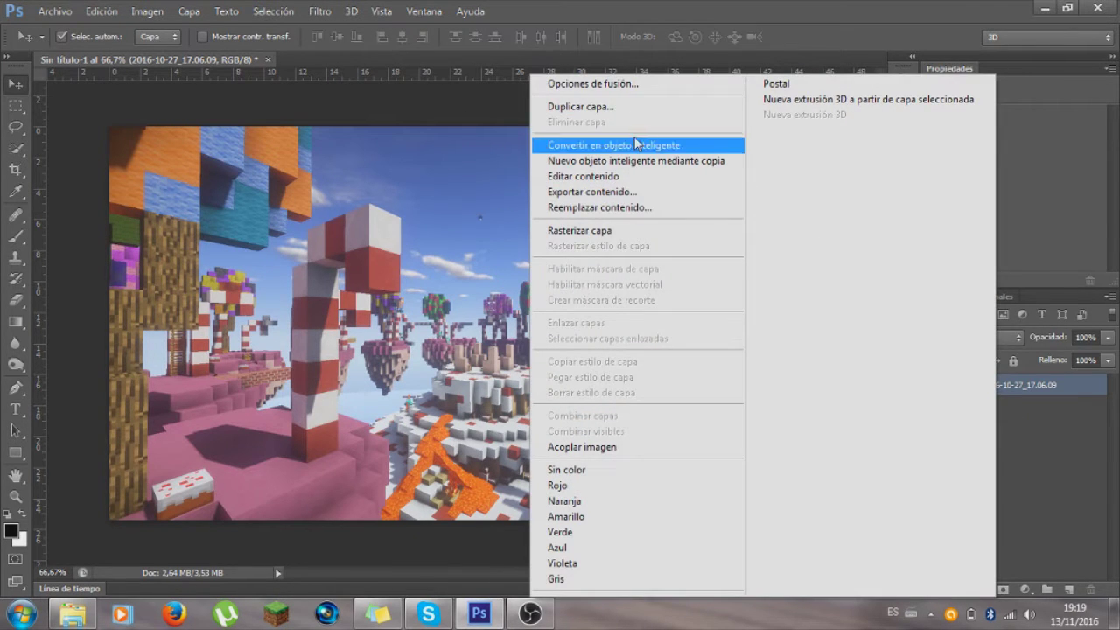
click(628, 230)
Step: Apply Auto Tone and Auto Color to the screenshot
click(149, 12)
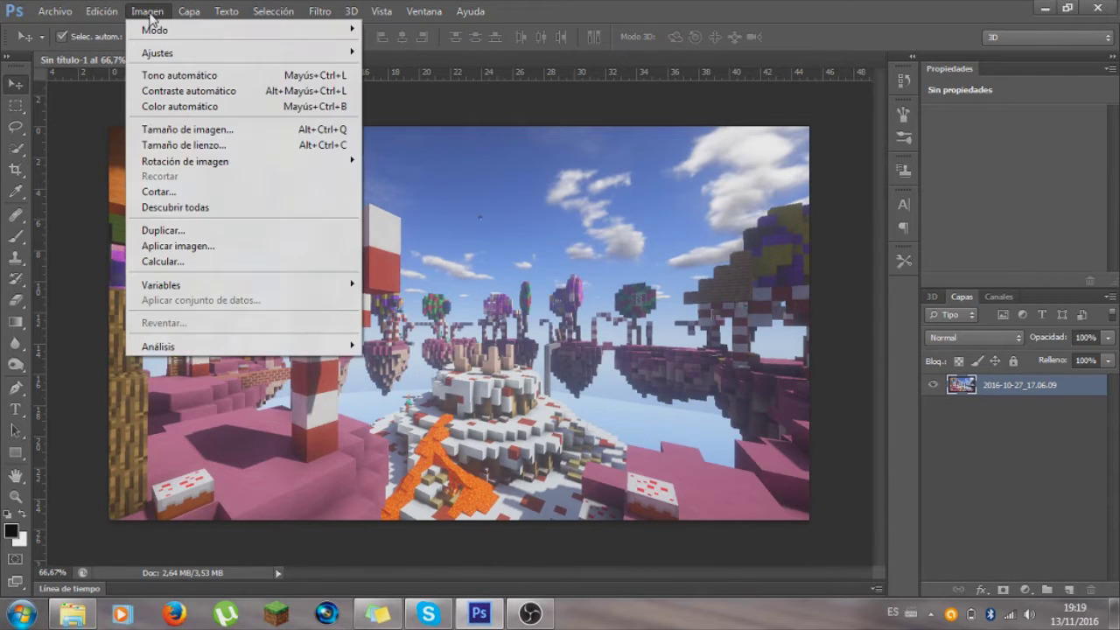
click(173, 75)
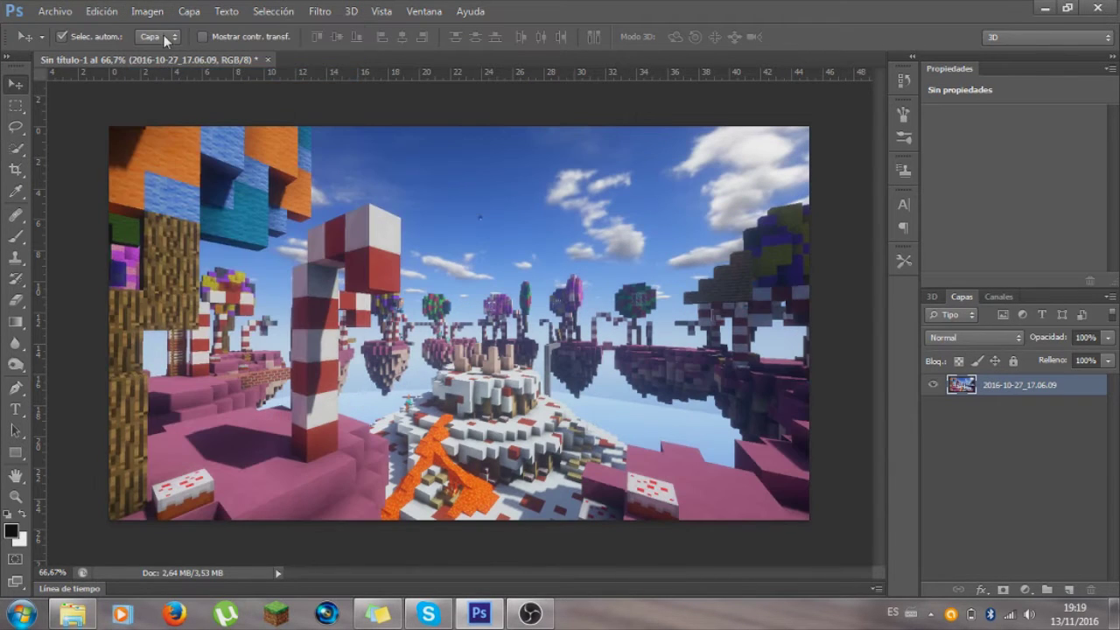
click(147, 11)
click(175, 105)
click(157, 15)
click(179, 105)
click(15, 257)
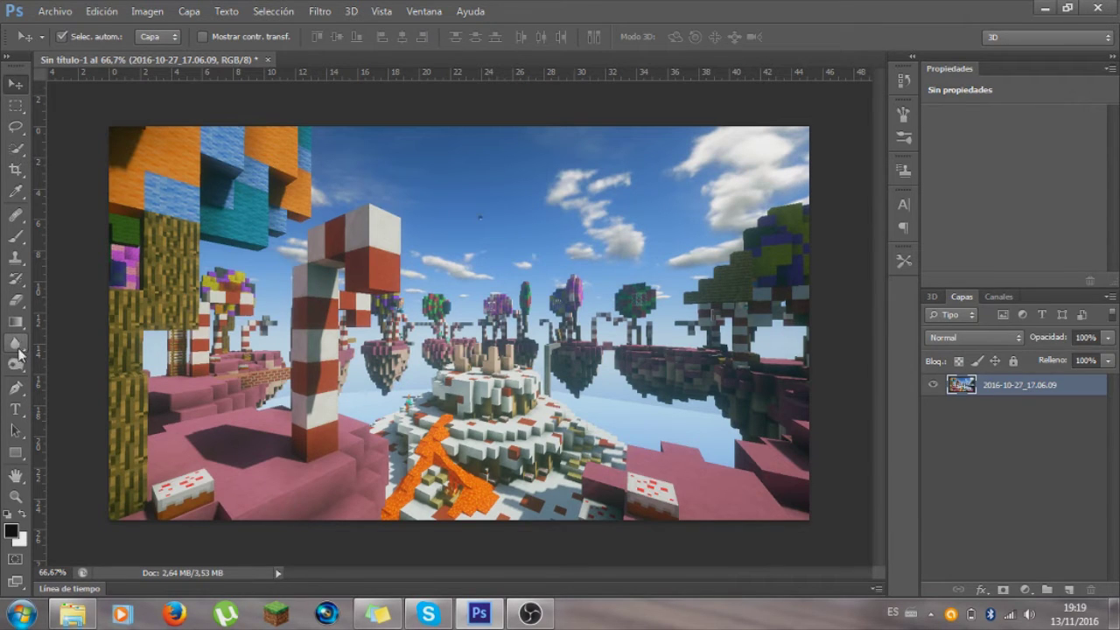
Step: Blur the distant floating islands and right-hand edges, then return to the Move tool
click(15, 346)
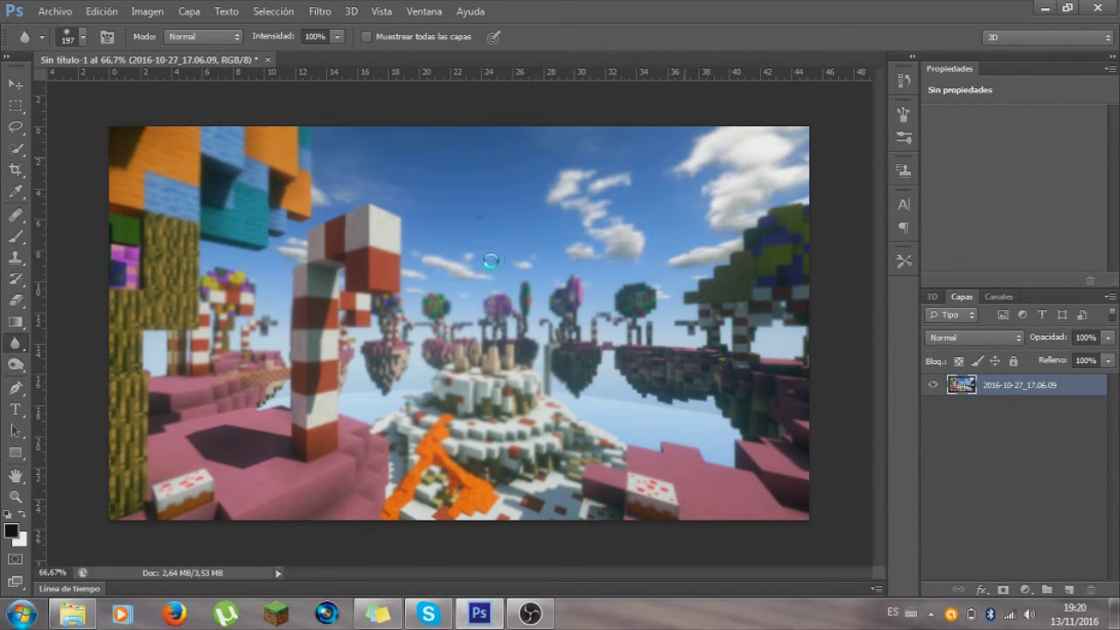
click(15, 84)
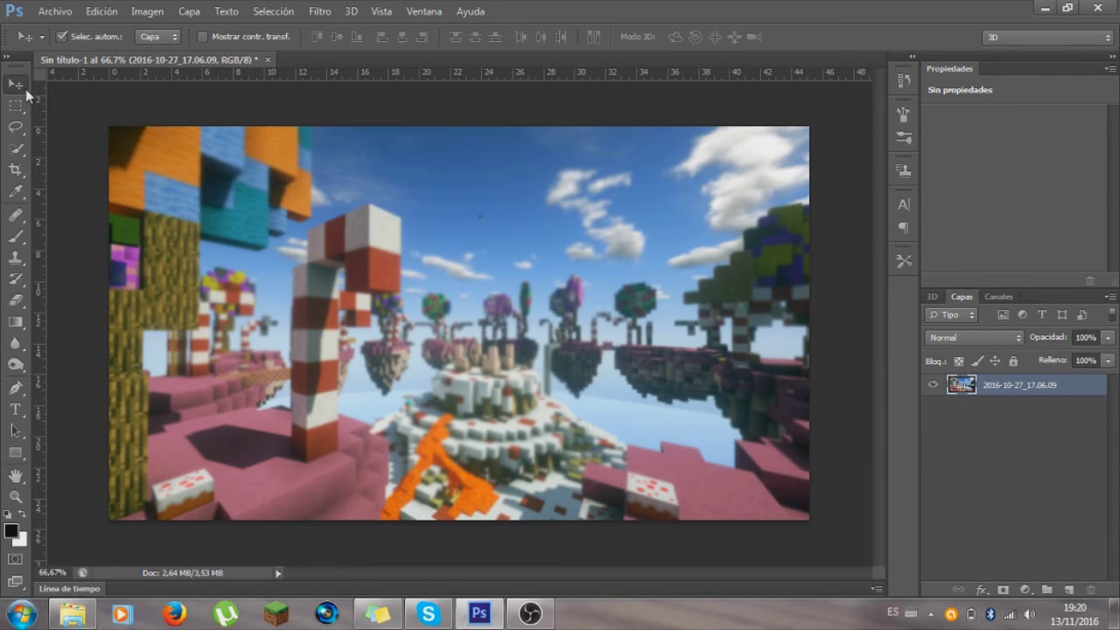
Step: Scroll through Descargas and open the Renders folder
click(70, 623)
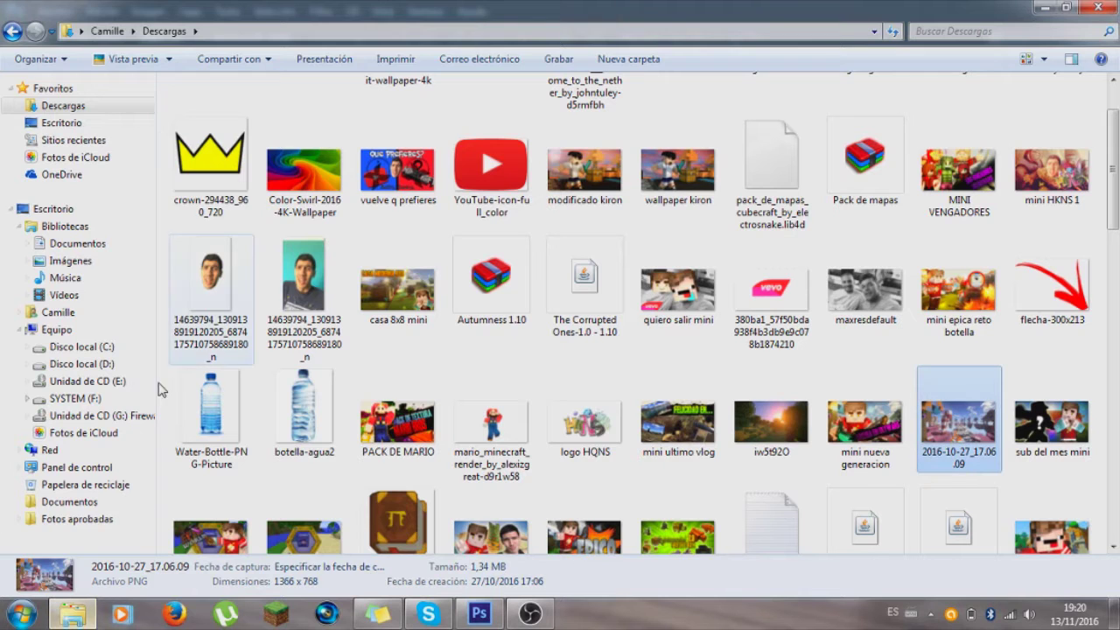
click(301, 206)
scroll(302, 205, up, 2)
scroll(302, 205, down, 5)
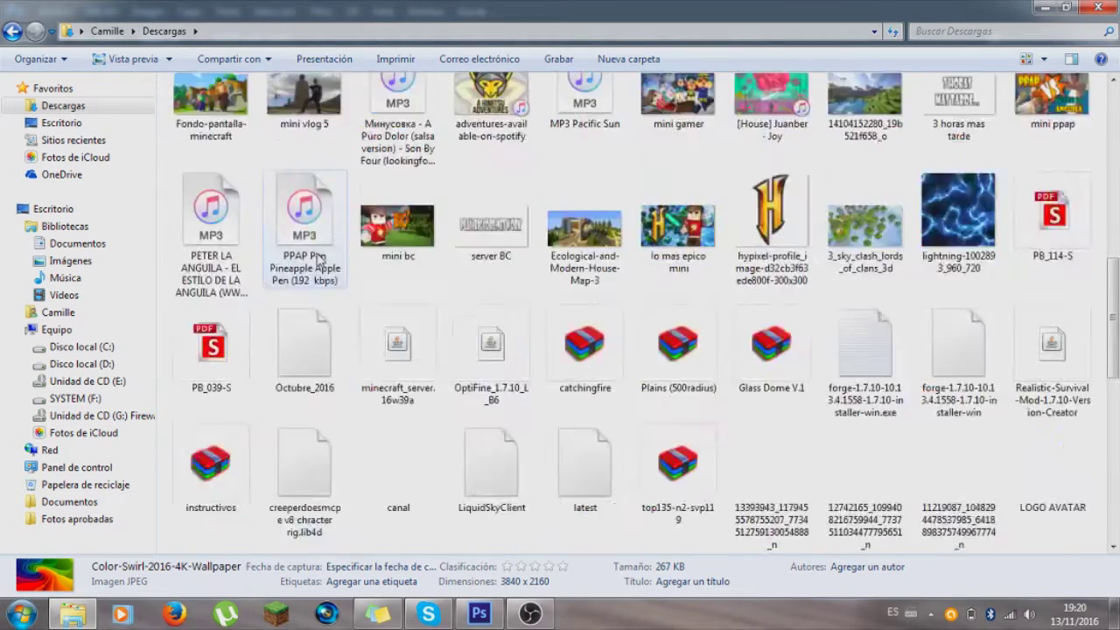
scroll(301, 228, down, 5)
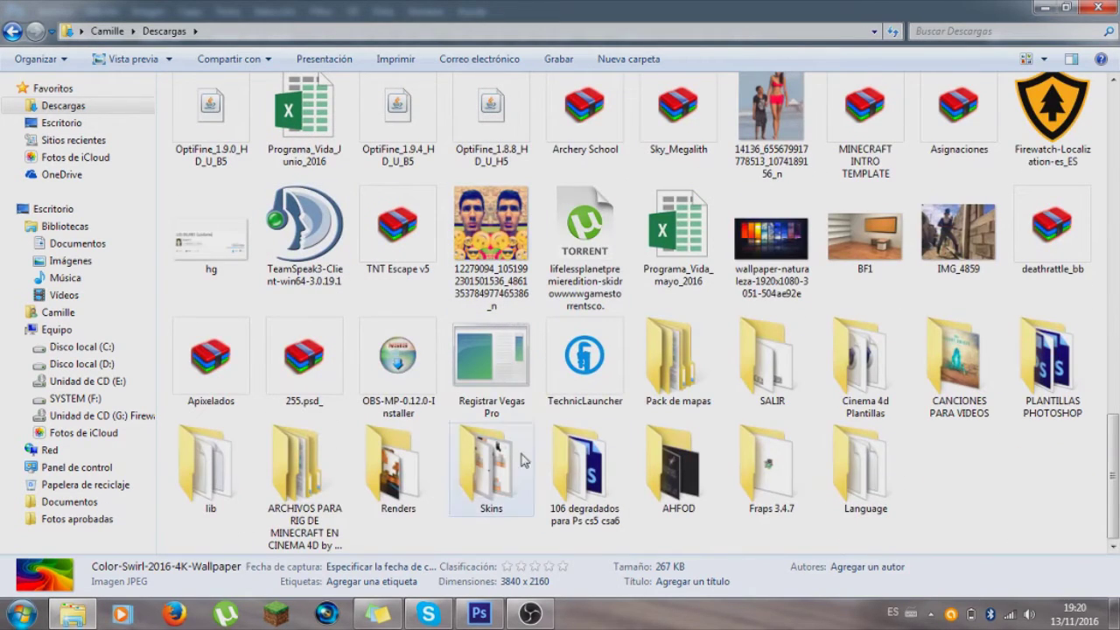
click(386, 477)
double_click(386, 477)
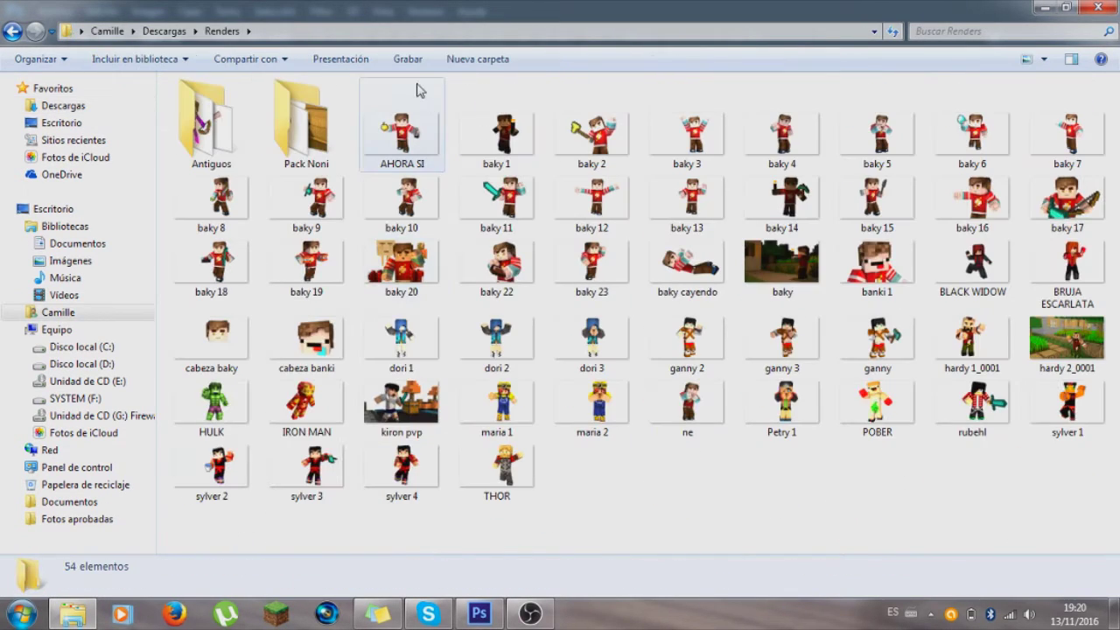
Step: Preview the renders from baky 12 to BRUJA ESCARLATA, then drag baky 17 toward Photoshop
double_click(581, 199)
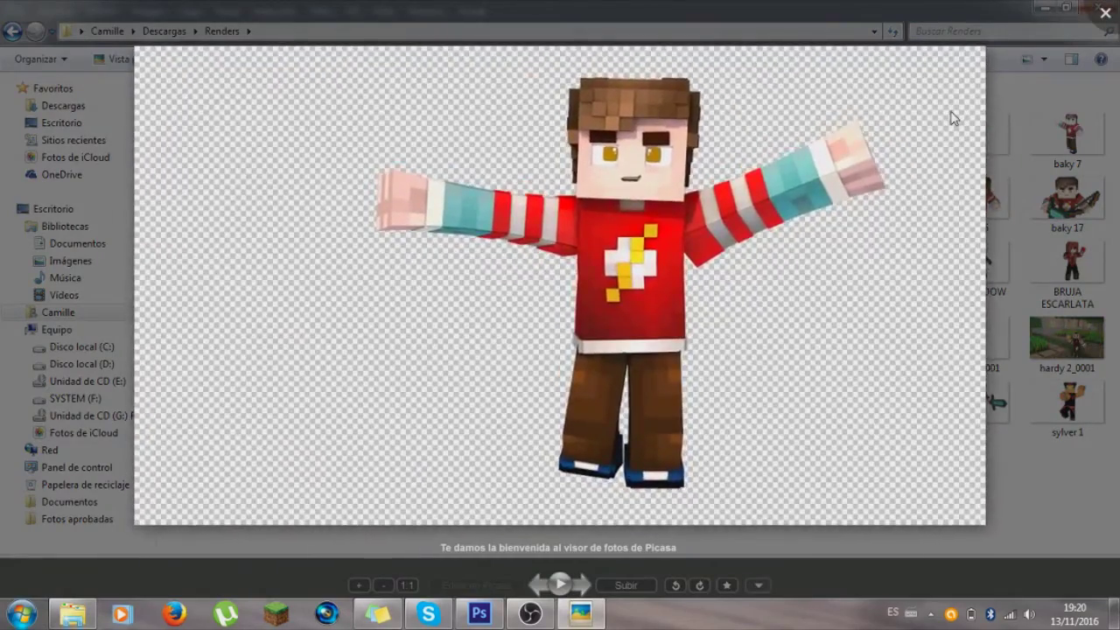
key(Right)
key(Right)
key(Right)
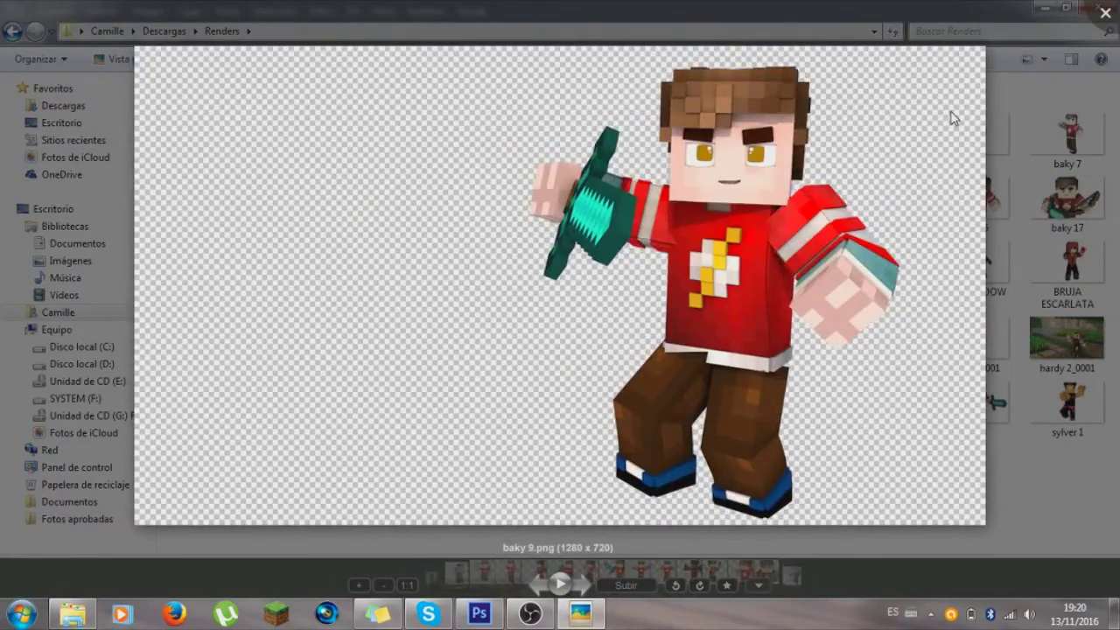
key(Right)
key(Right)
key(Right)
key(Right)
key(Right)
key(Right)
key(Right)
key(Right)
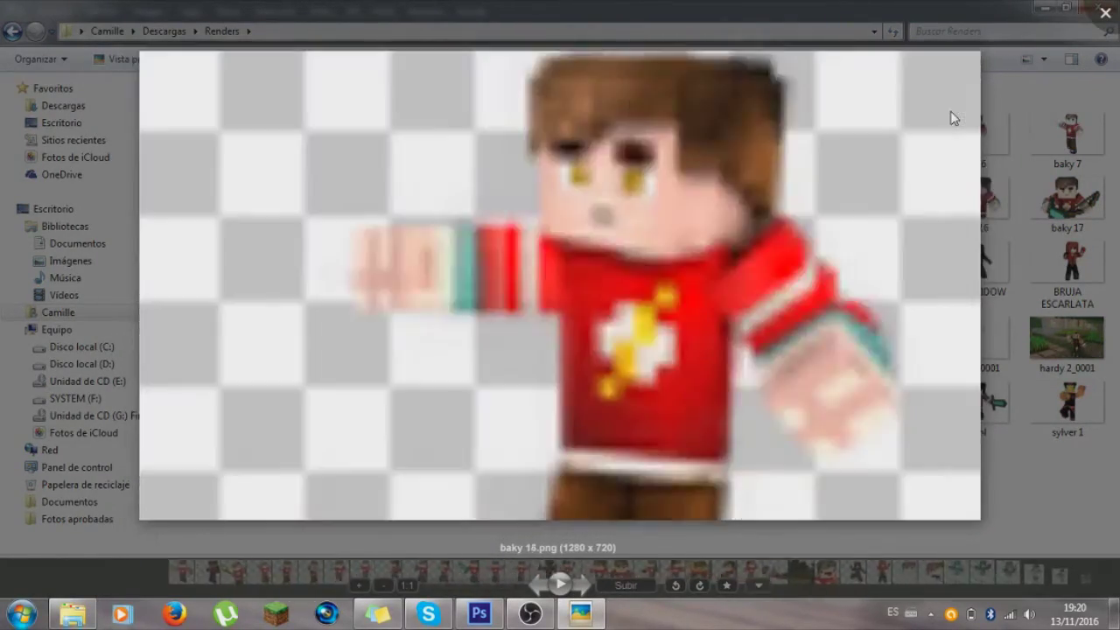
key(Right)
key(Right)
key(Right)
key(Right)
key(Right)
key(Right)
key(Right)
key(Right)
key(Right)
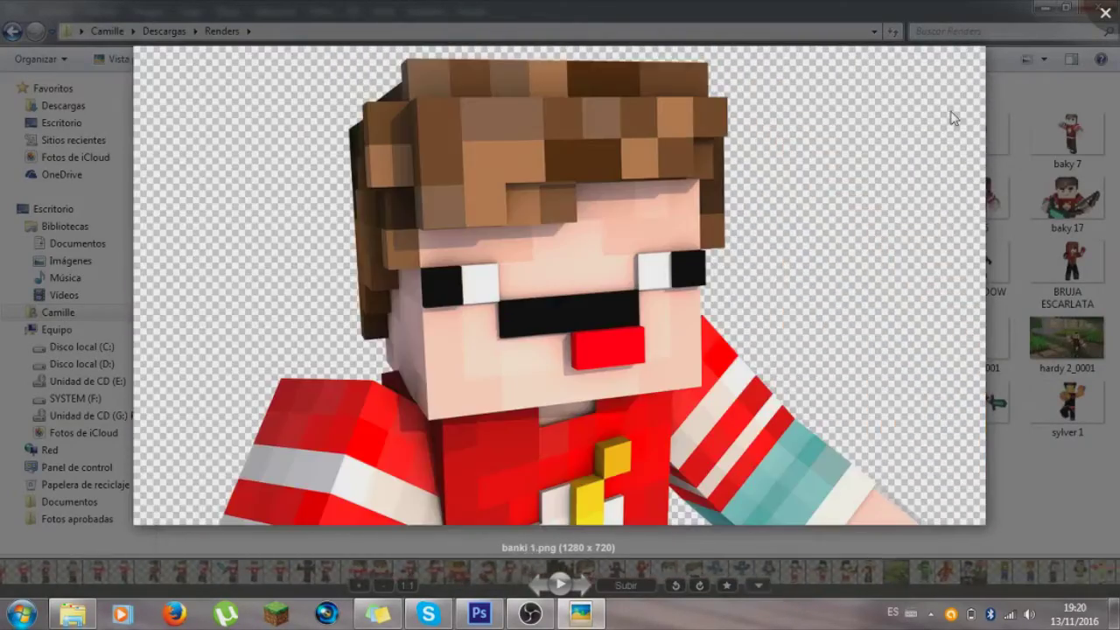
key(Right)
key(Right)
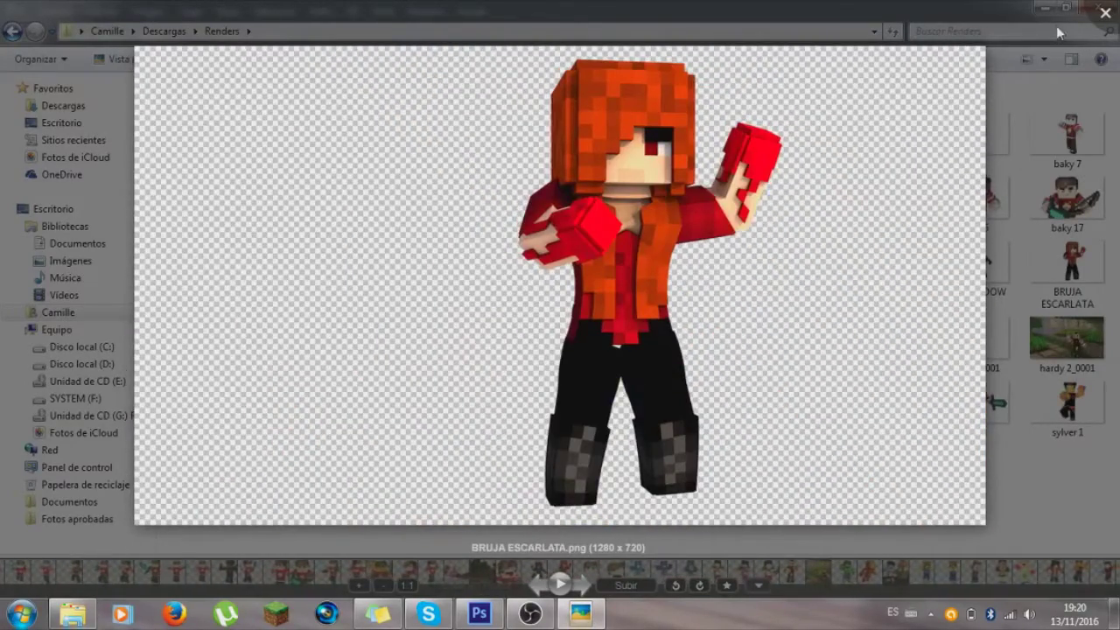
click(1105, 13)
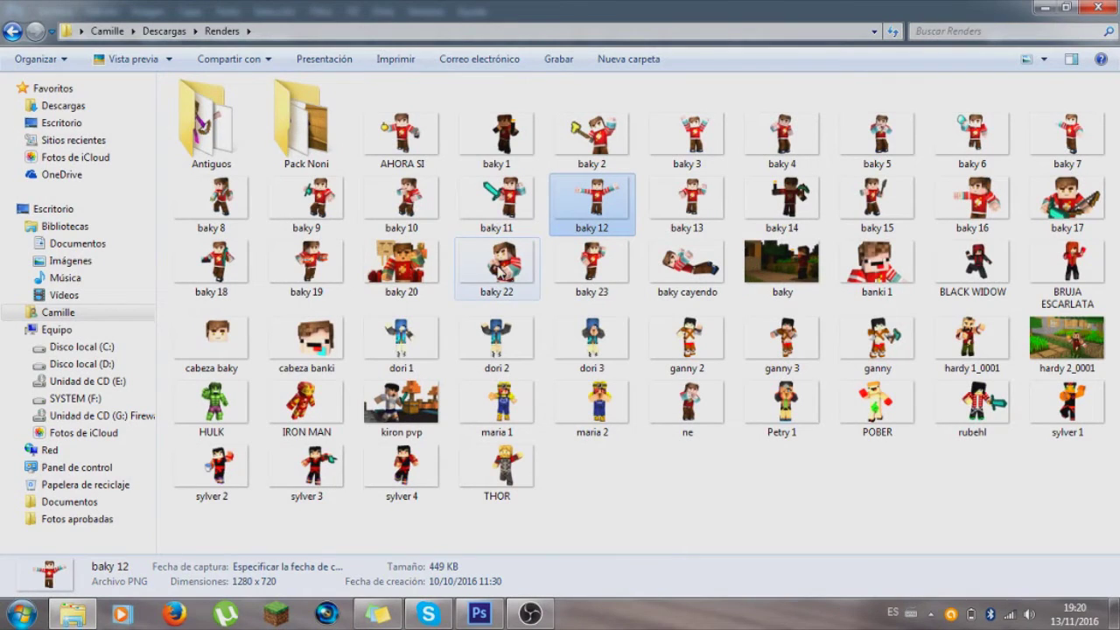
click(306, 271)
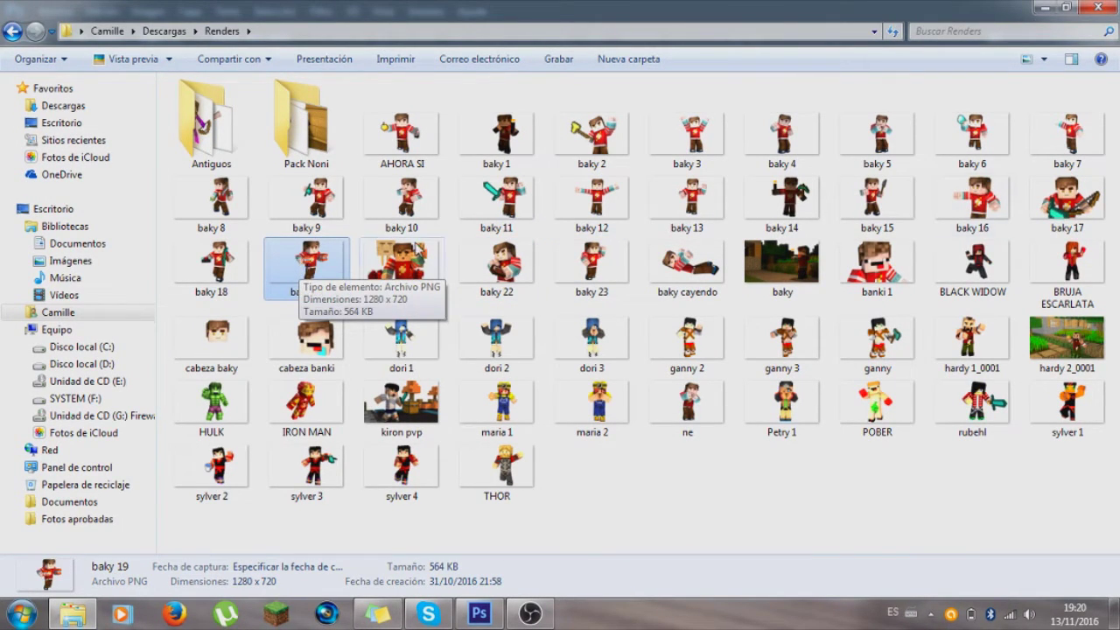
drag(1053, 197, 650, 423)
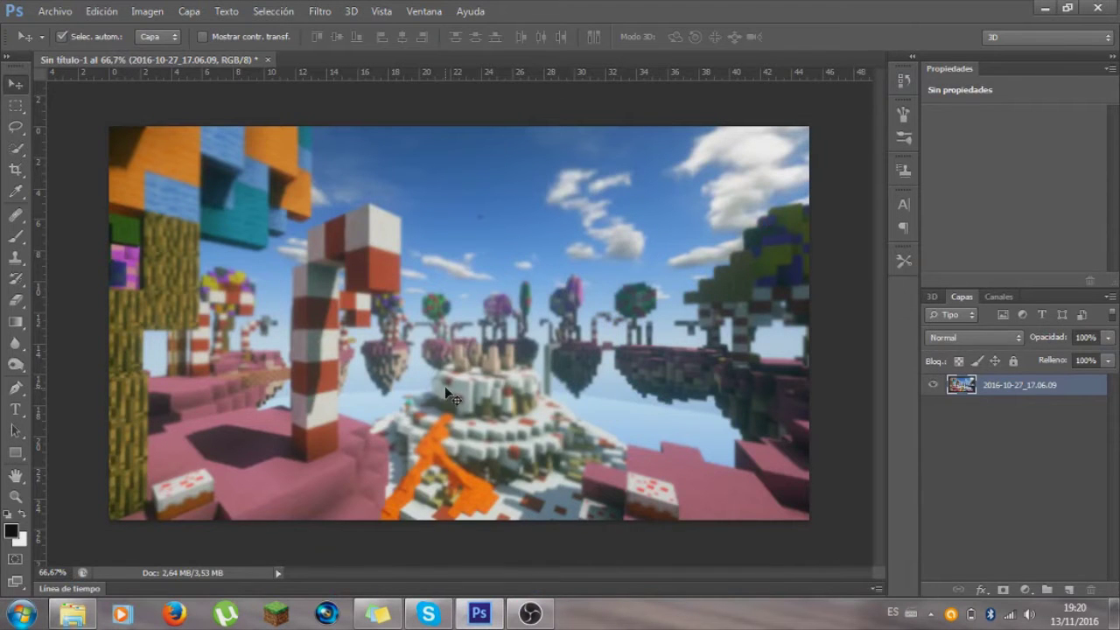
Step: Place the baky 17 render on the canvas and shift it to the right
drag(650, 422, 453, 386)
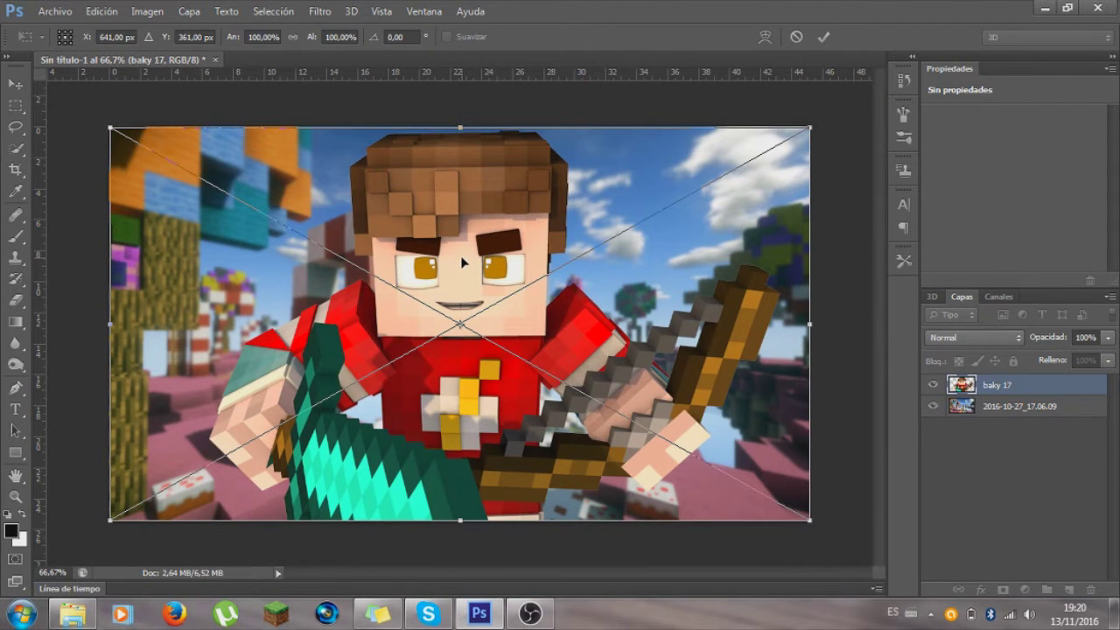
key(Return)
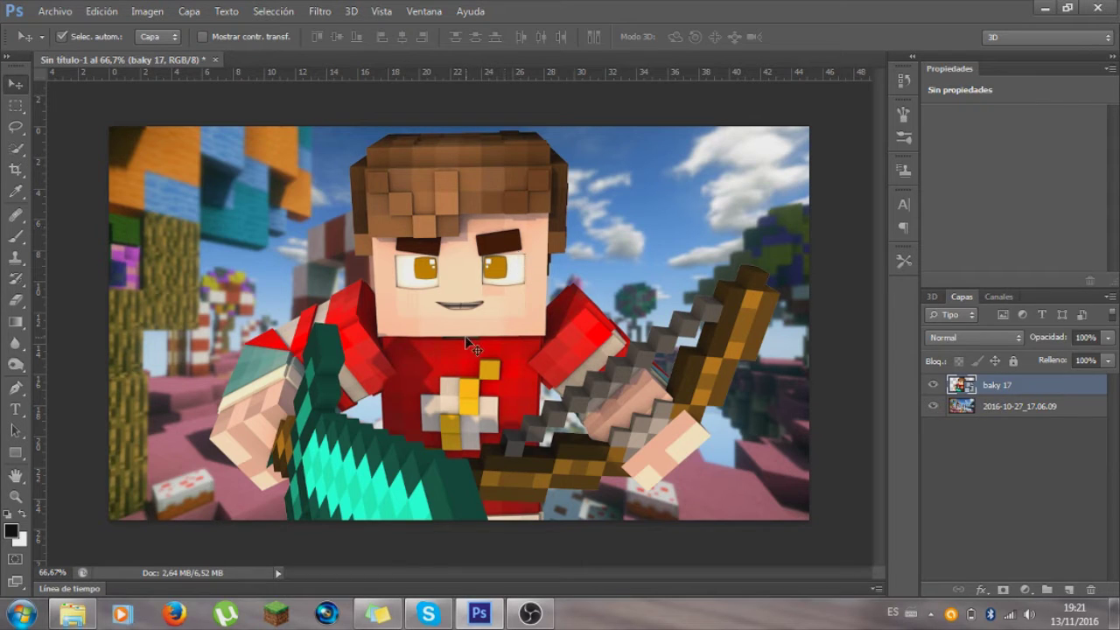
drag(458, 296, 561, 299)
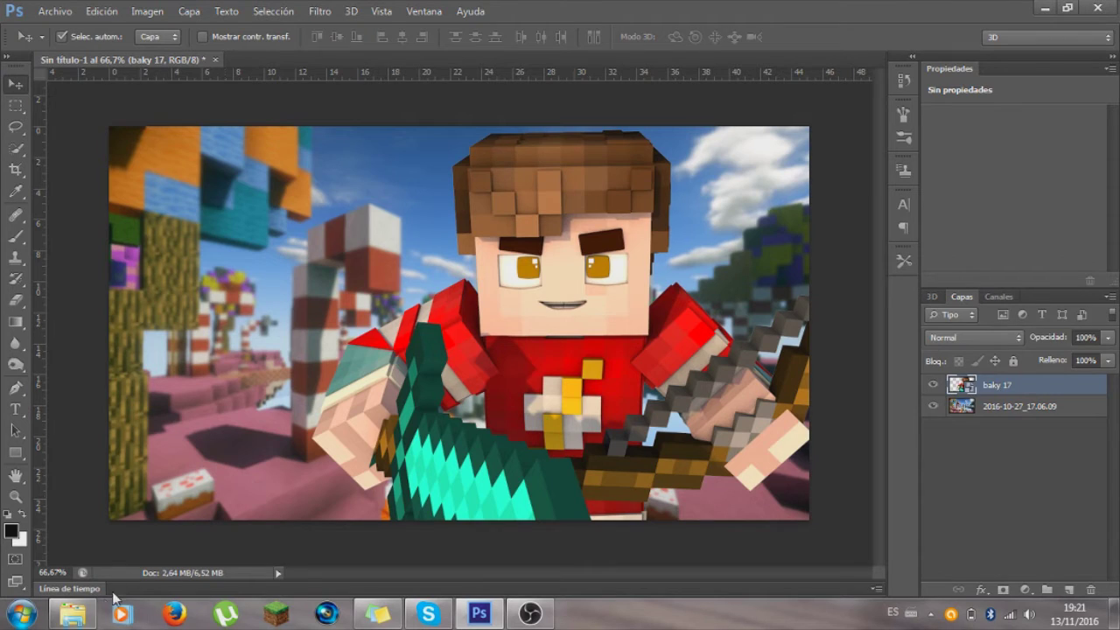
click(77, 618)
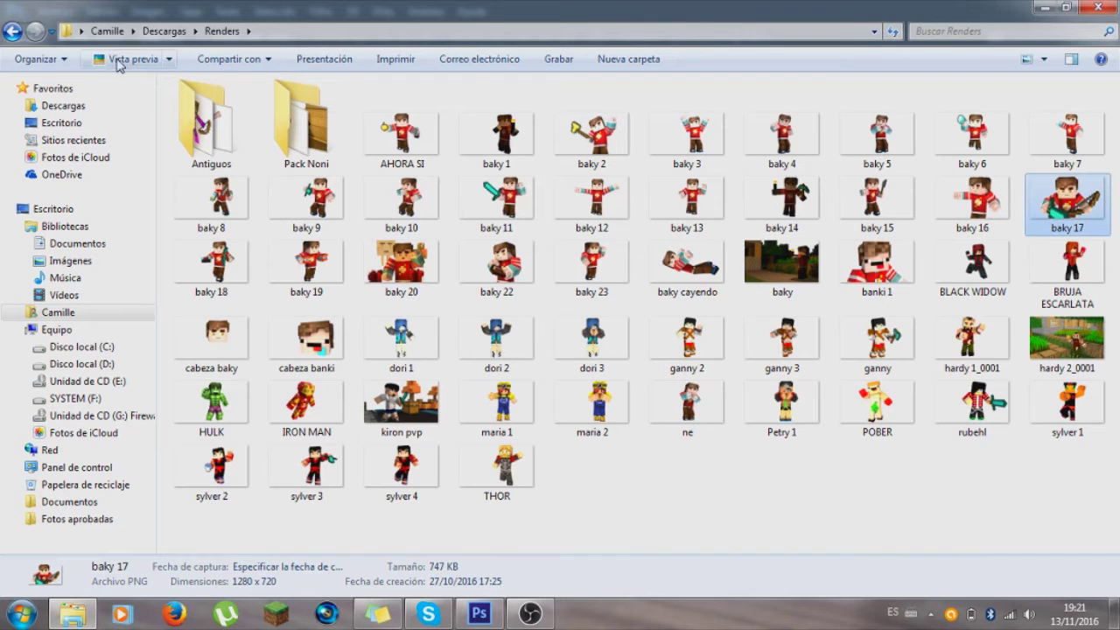
Step: Check the face photo in Descargas, then drag its transparent PNG onto the canvas
click(79, 106)
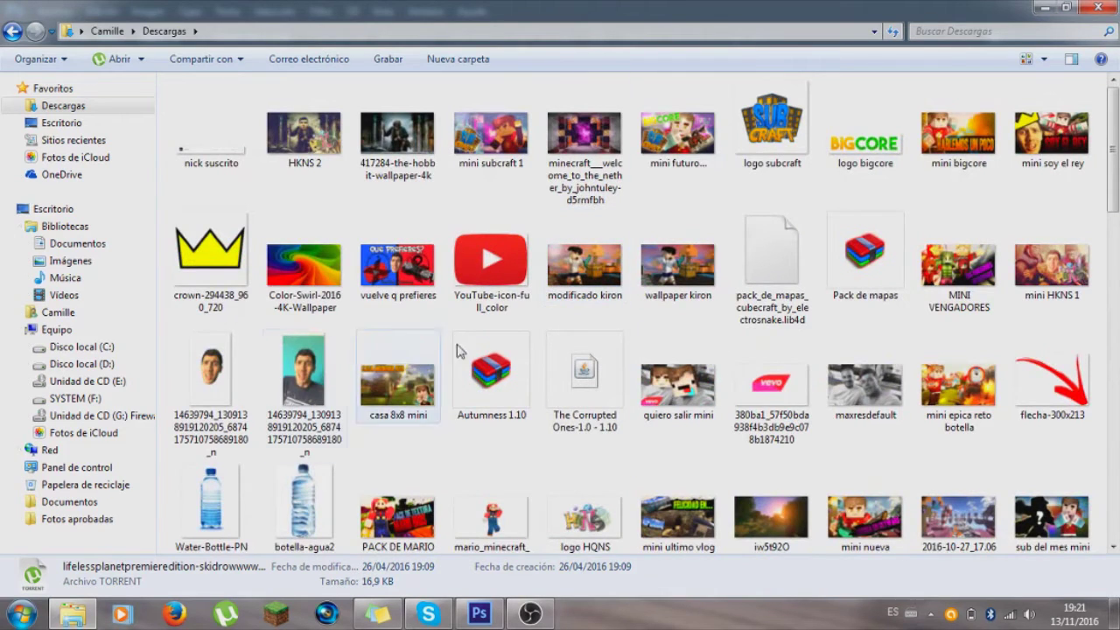
double_click(317, 379)
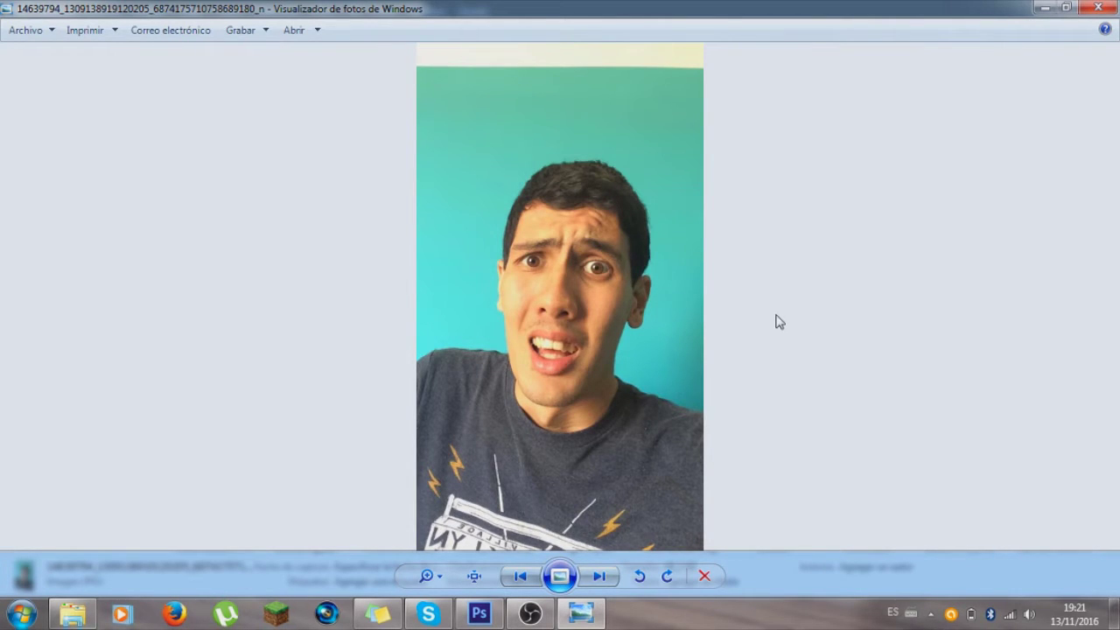
click(1096, 7)
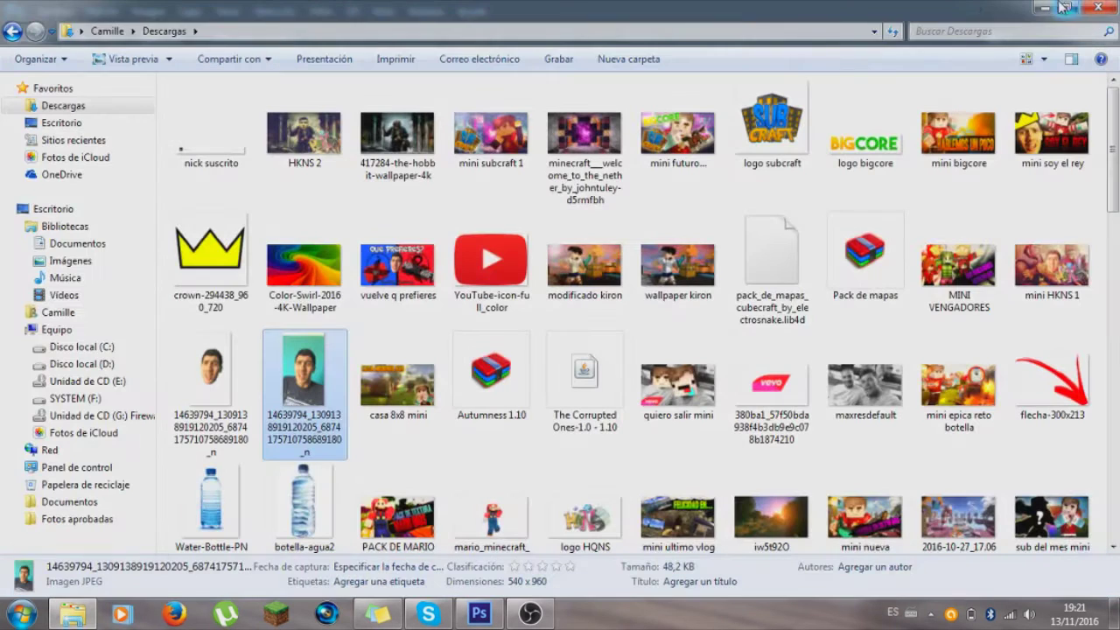
click(226, 366)
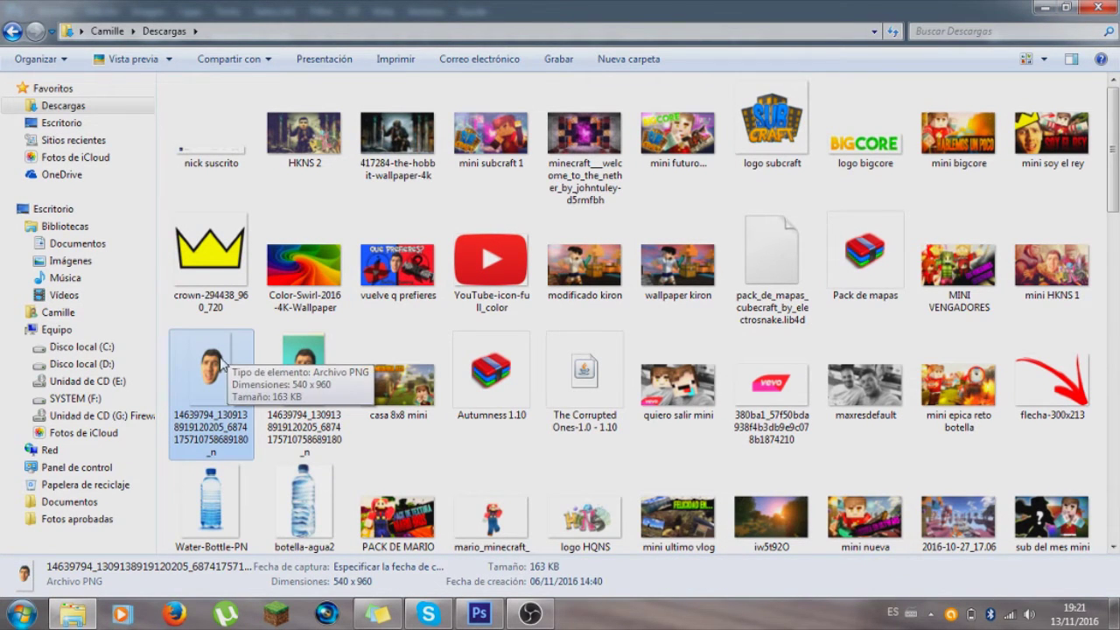
drag(212, 368, 486, 616)
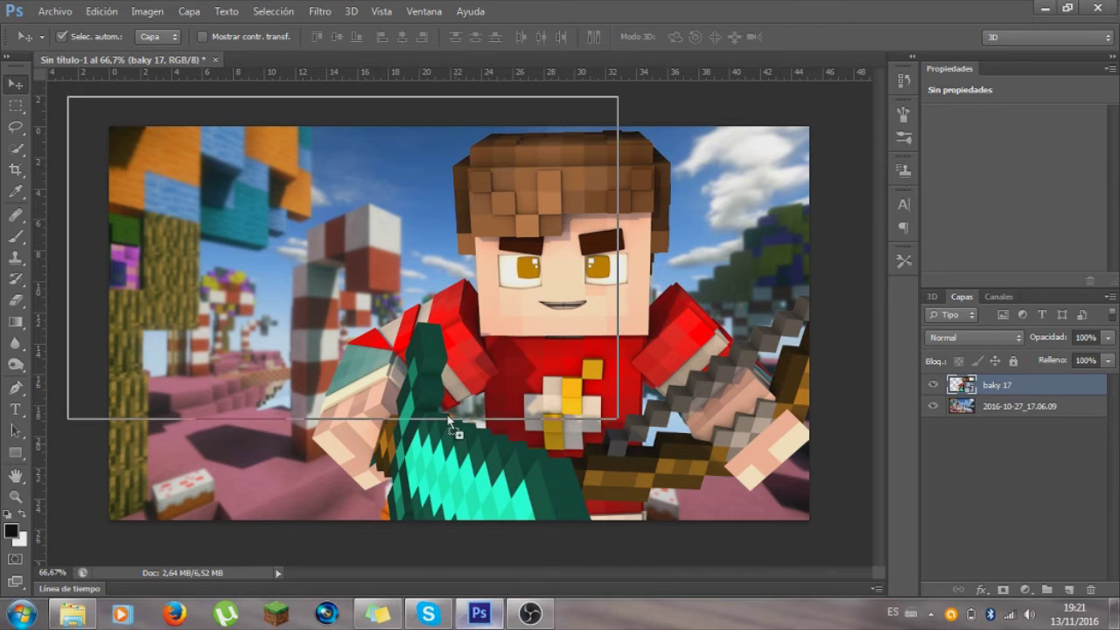
mouse_move(487, 616)
mouse_down()
mouse_move(444, 275)
mouse_move(225, 285)
mouse_up()
Step: Flip the face horizontally, commit it and rasterize its layer
right_click(244, 281)
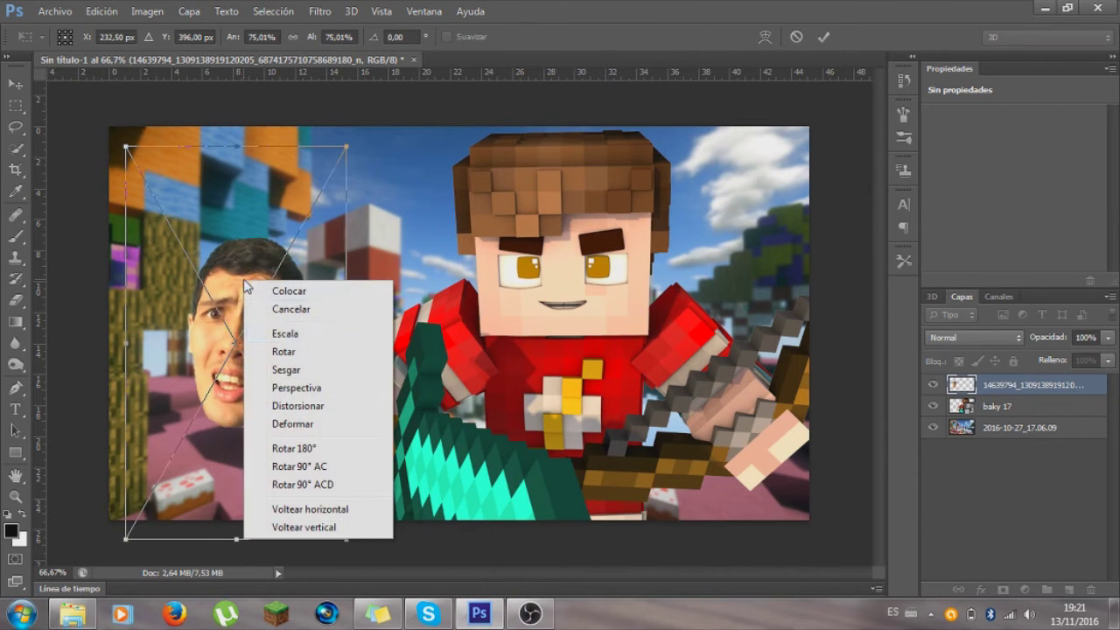
click(311, 508)
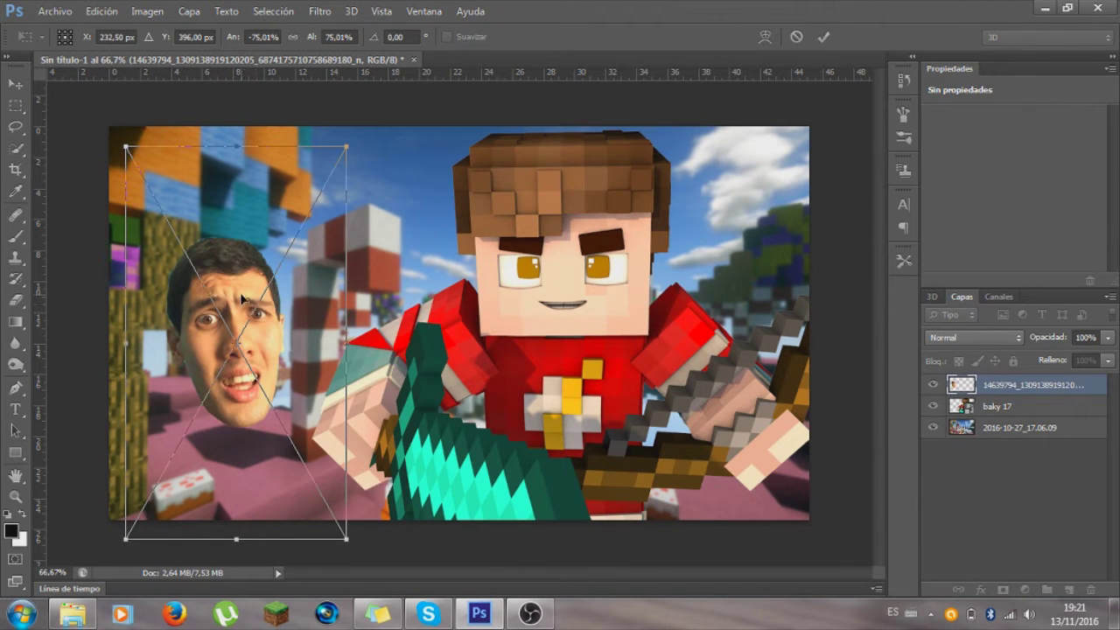
key(Return)
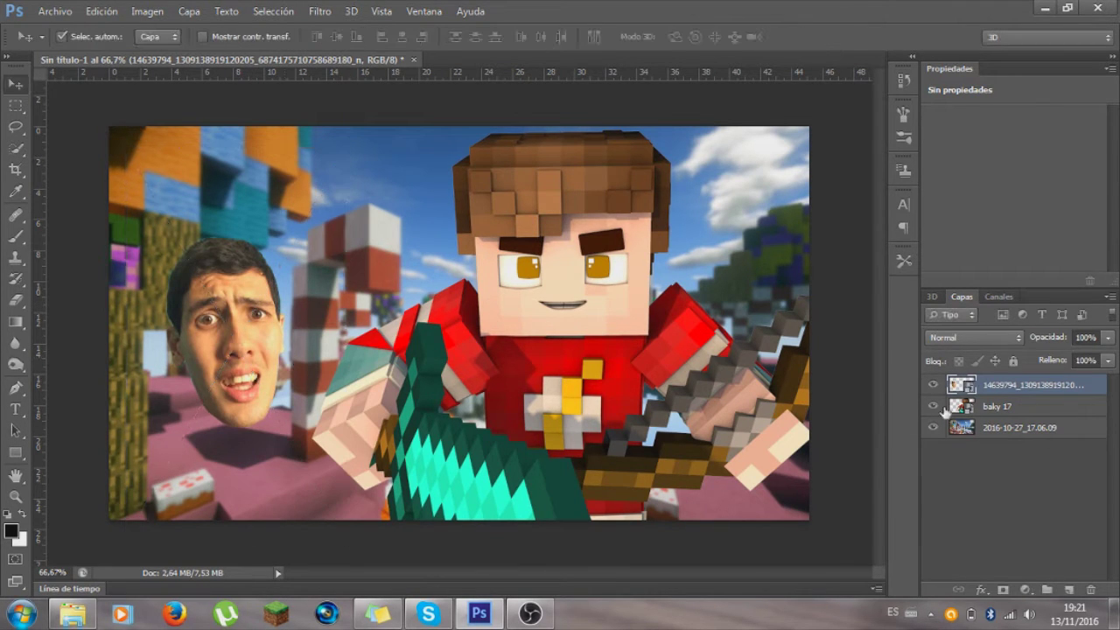
right_click(1003, 391)
click(700, 231)
Step: Enlarge the face, tilt it about 10° and set it at the lower left
key(ctrl+t)
drag(165, 237, 109, 142)
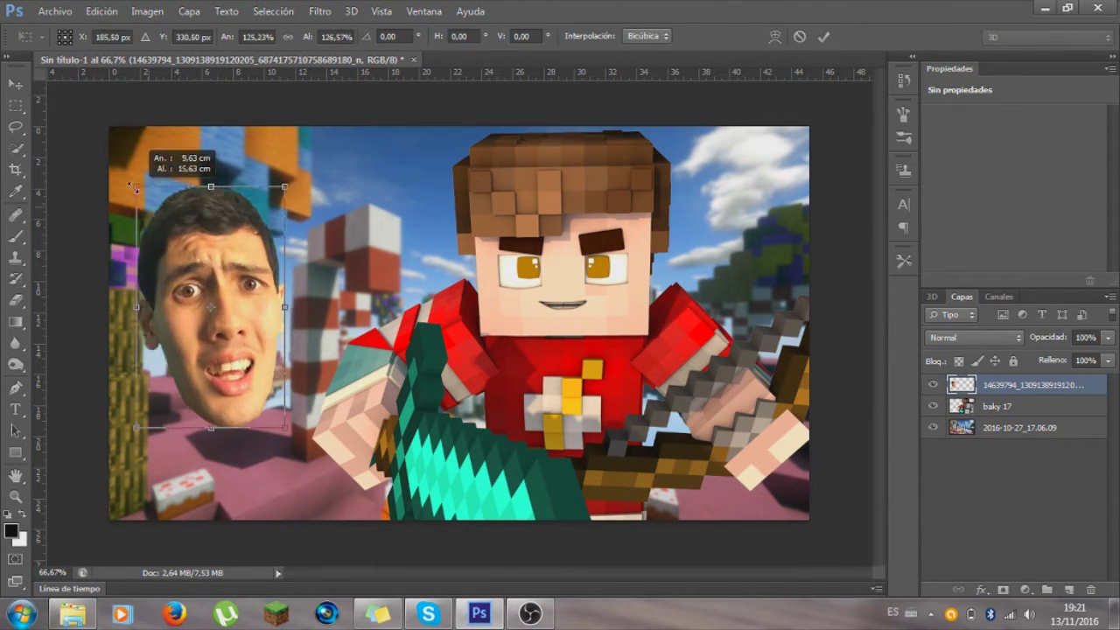
mouse_move(286, 428)
mouse_down()
mouse_move(347, 511)
mouse_move(299, 445)
mouse_up()
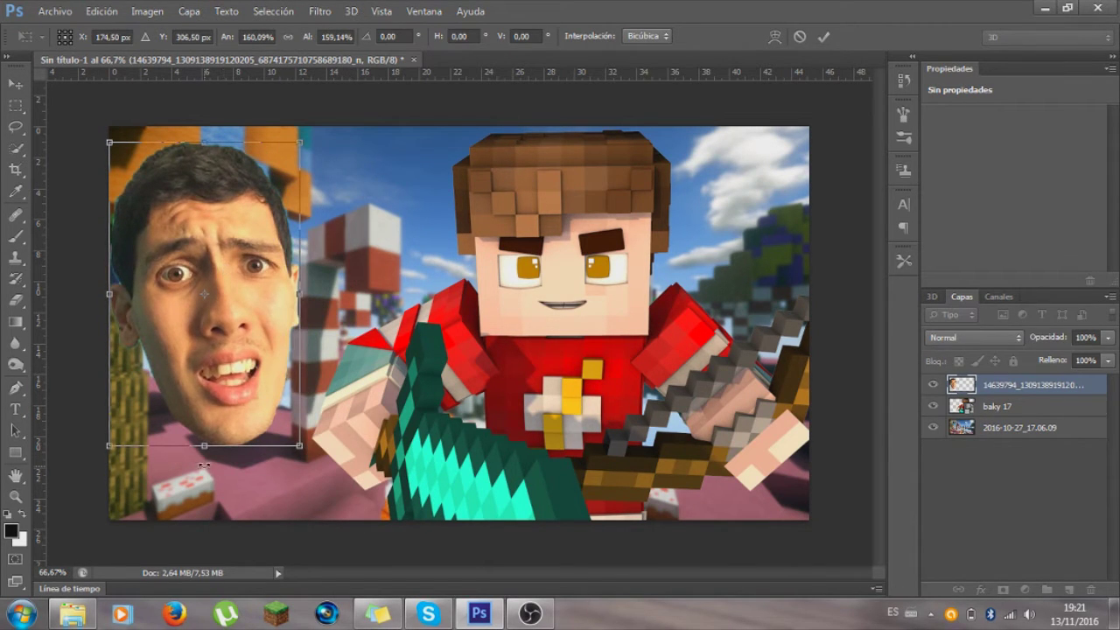
drag(204, 465, 236, 462)
drag(203, 261, 234, 335)
key(Return)
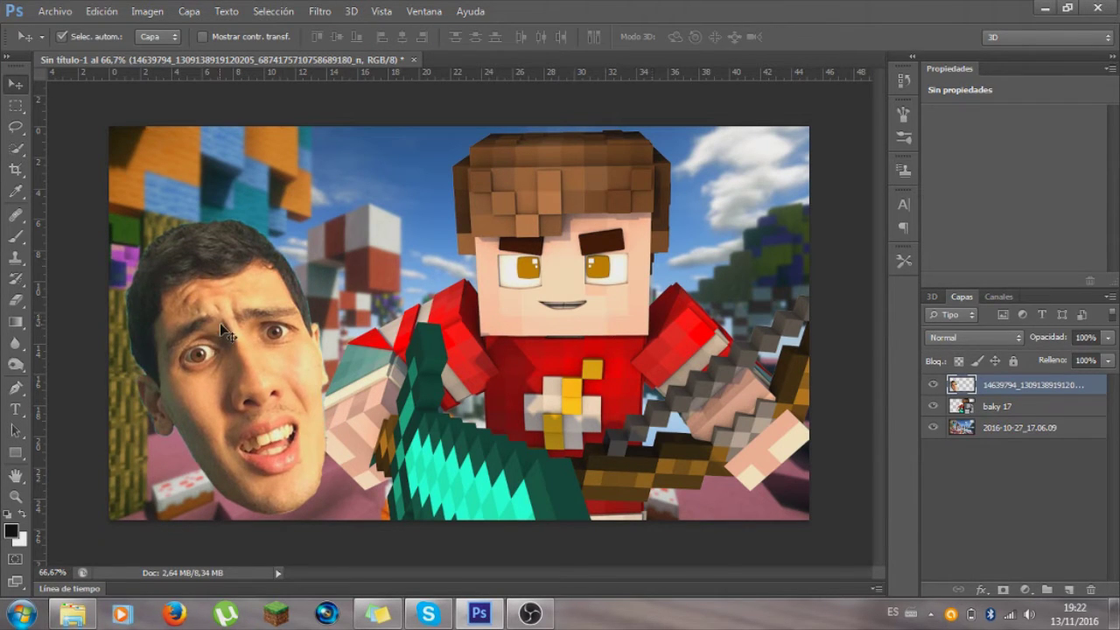
drag(229, 336, 210, 322)
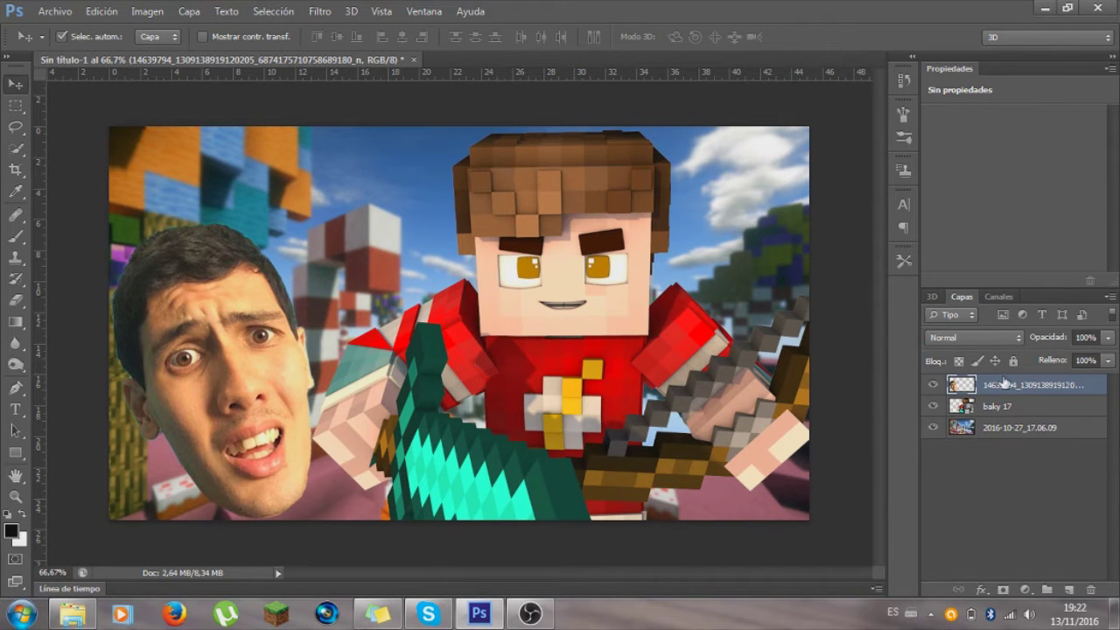
Step: Apply Auto Color and then Auto Contrast to the face layer
click(145, 11)
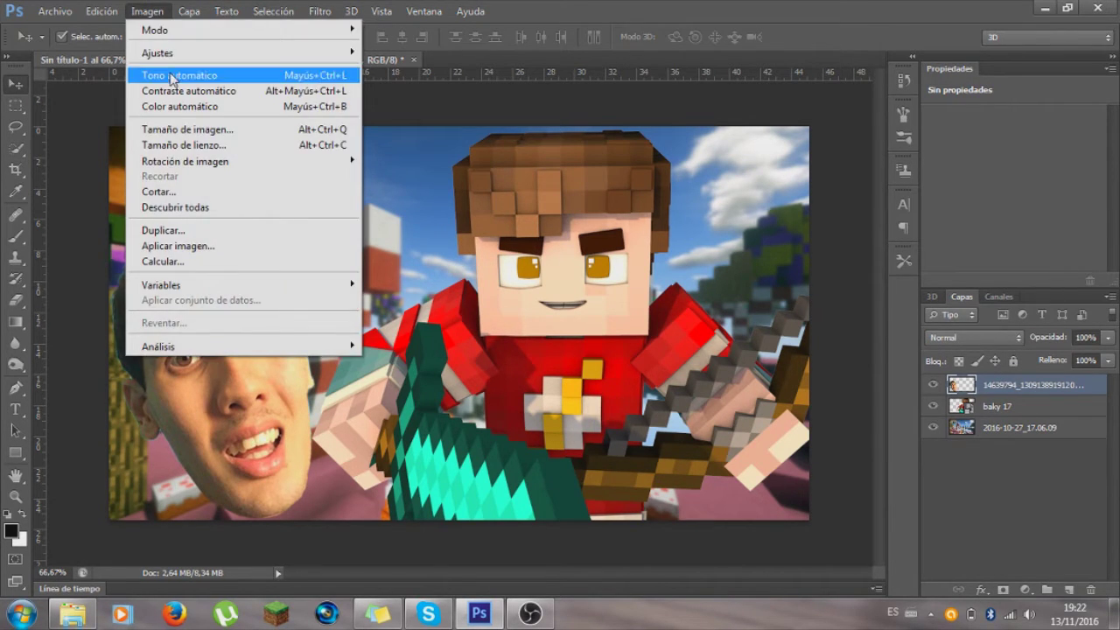
click(175, 76)
click(131, 11)
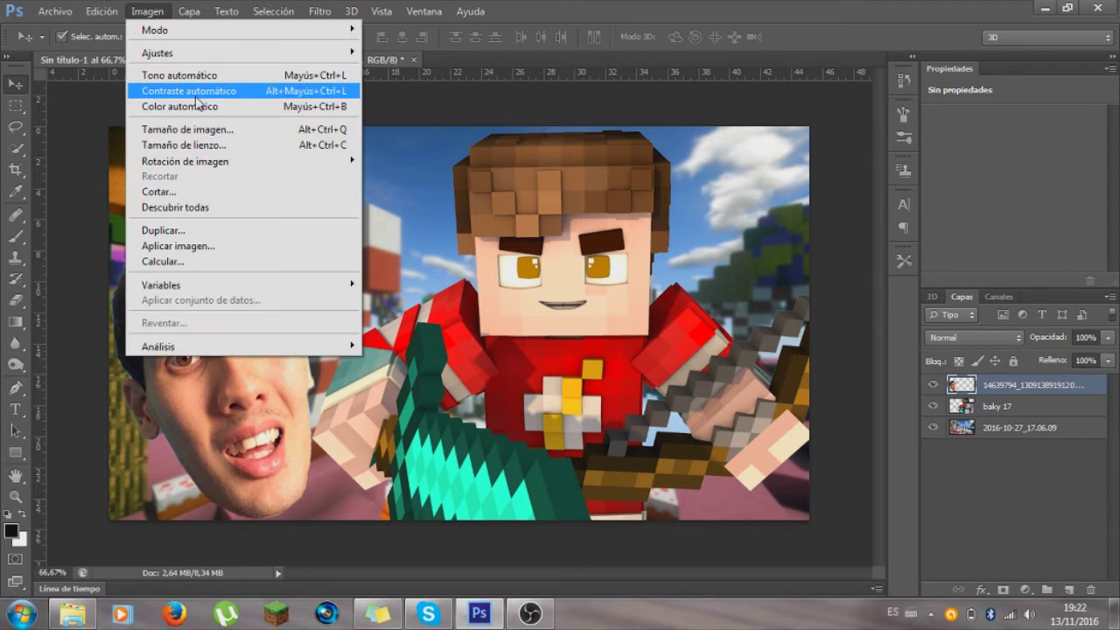
click(199, 106)
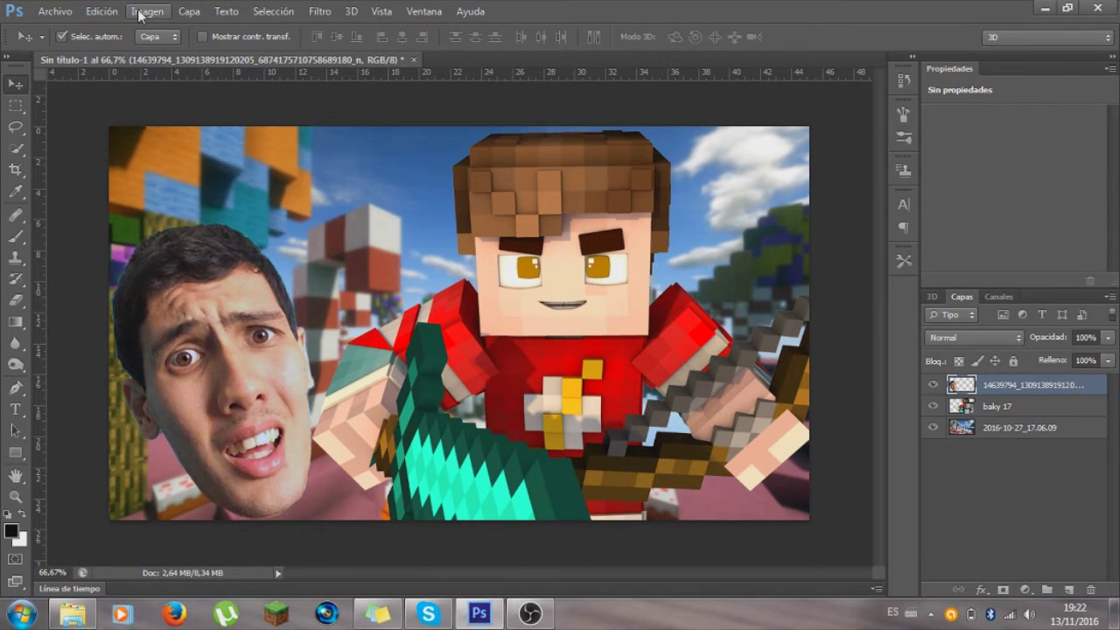
click(140, 12)
click(155, 87)
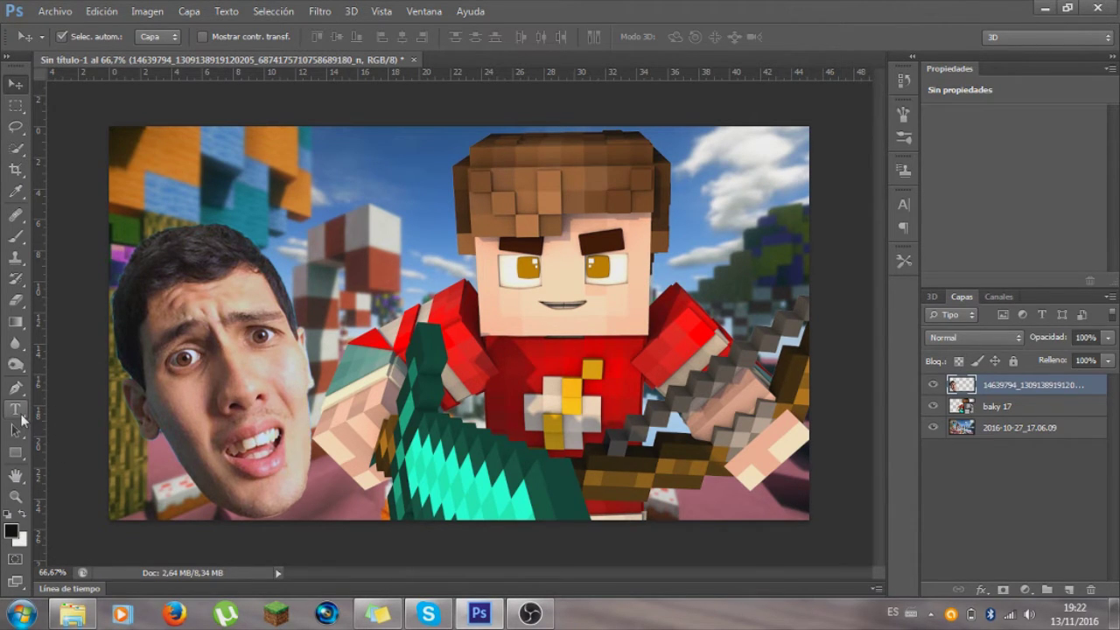
Step: Look through the Archivo menu options without changing anything
click(64, 15)
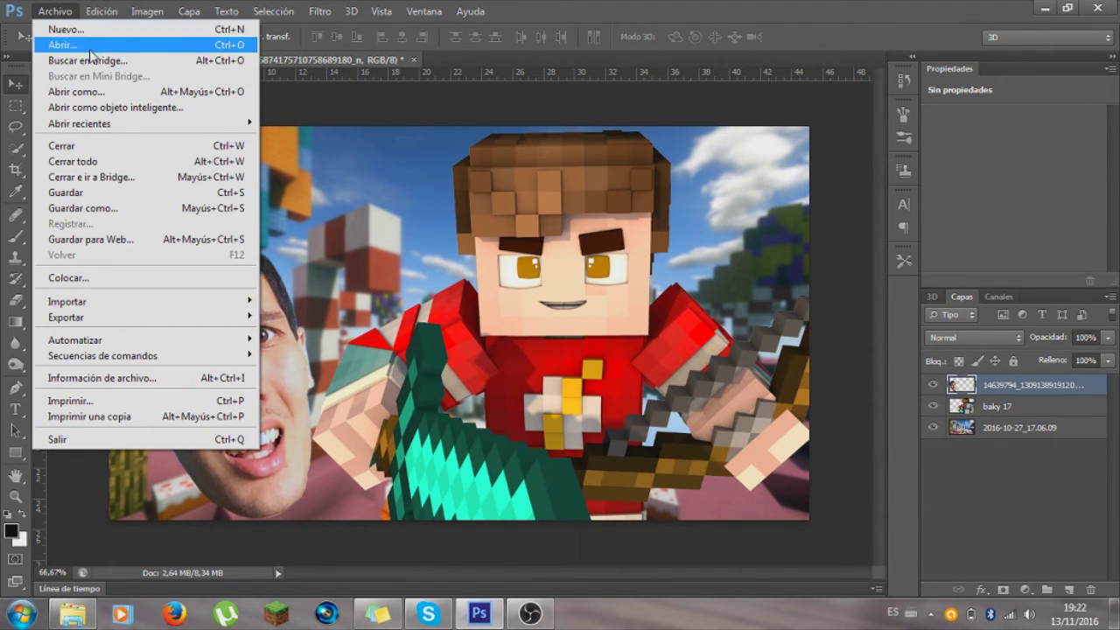
click(55, 11)
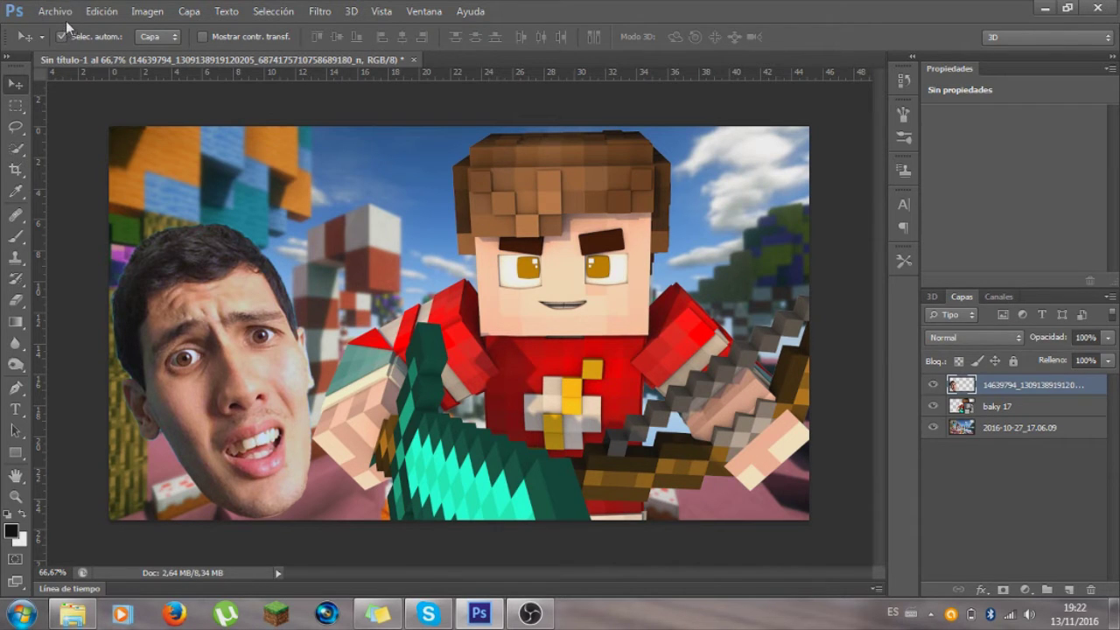
click(61, 14)
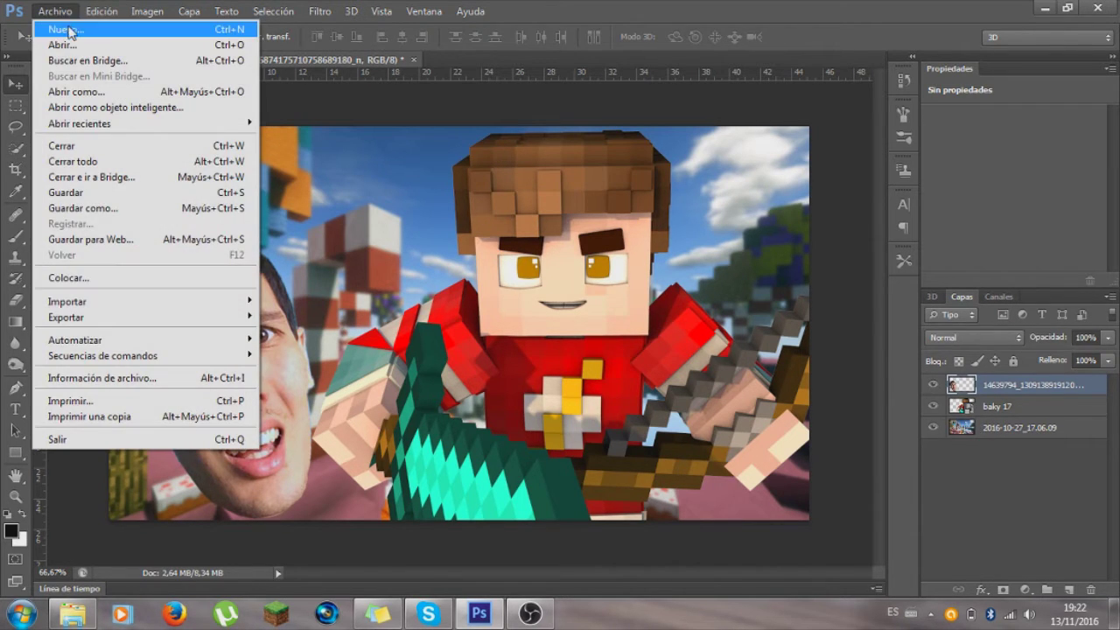
click(68, 15)
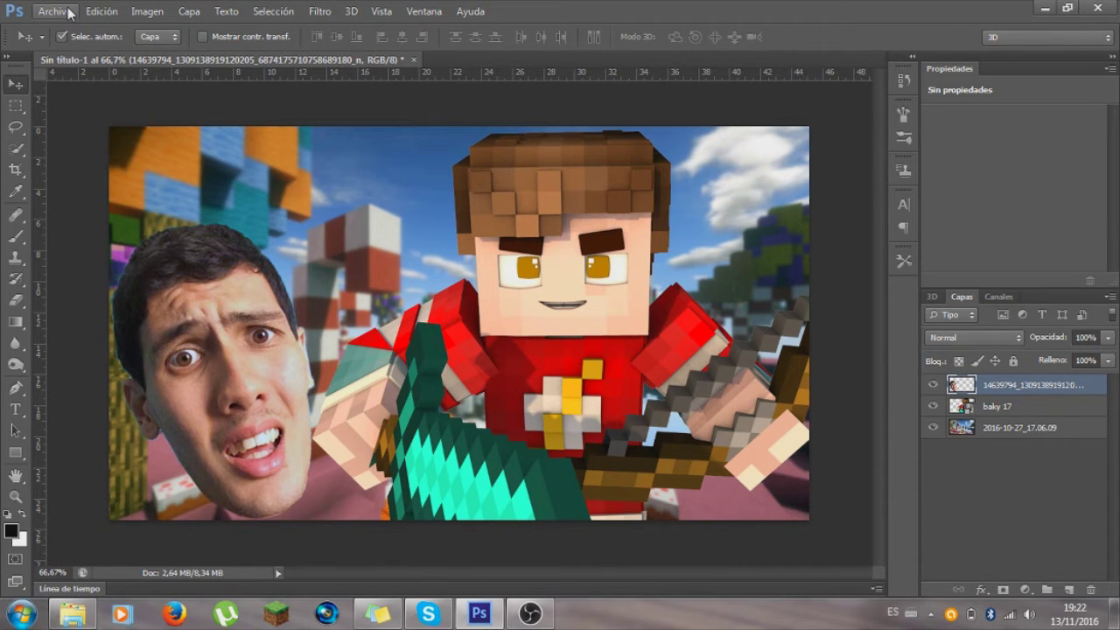
Step: Nudge the face photo to the canvas's left beside the character, then bring up Abrir
mouse_move(227, 308)
mouse_down()
mouse_move(236, 276)
mouse_move(381, 317)
mouse_up()
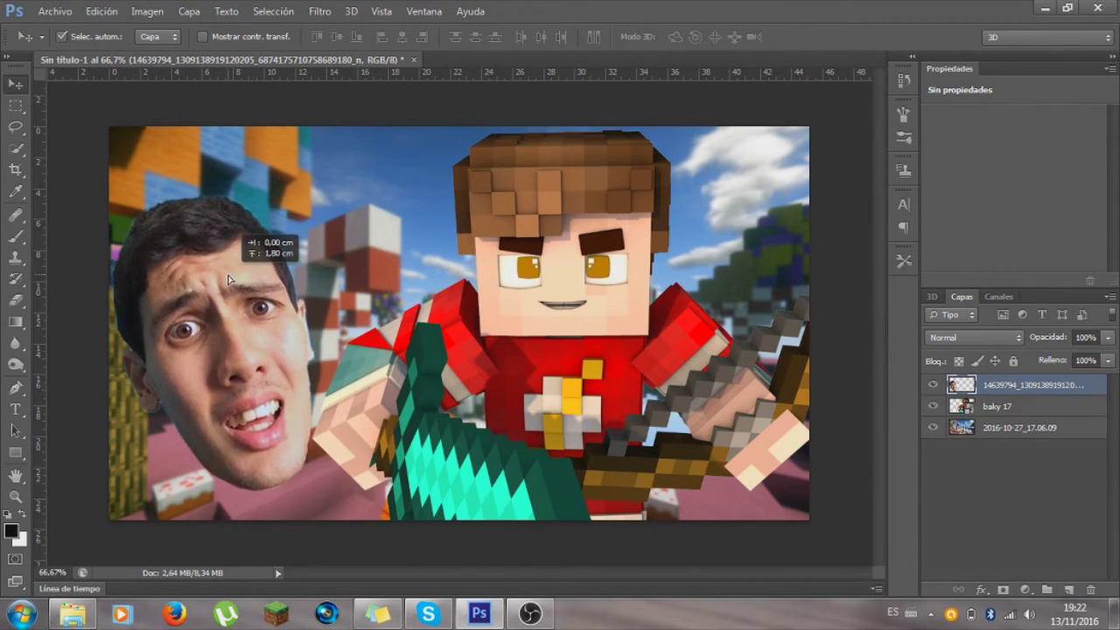
drag(380, 317, 243, 292)
click(49, 10)
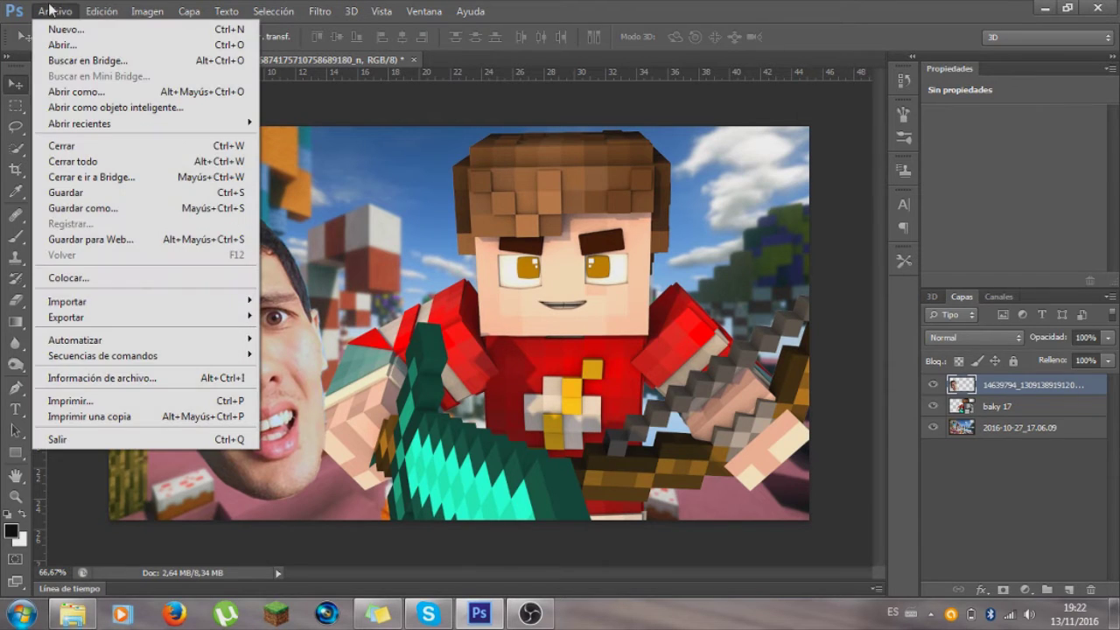
click(62, 45)
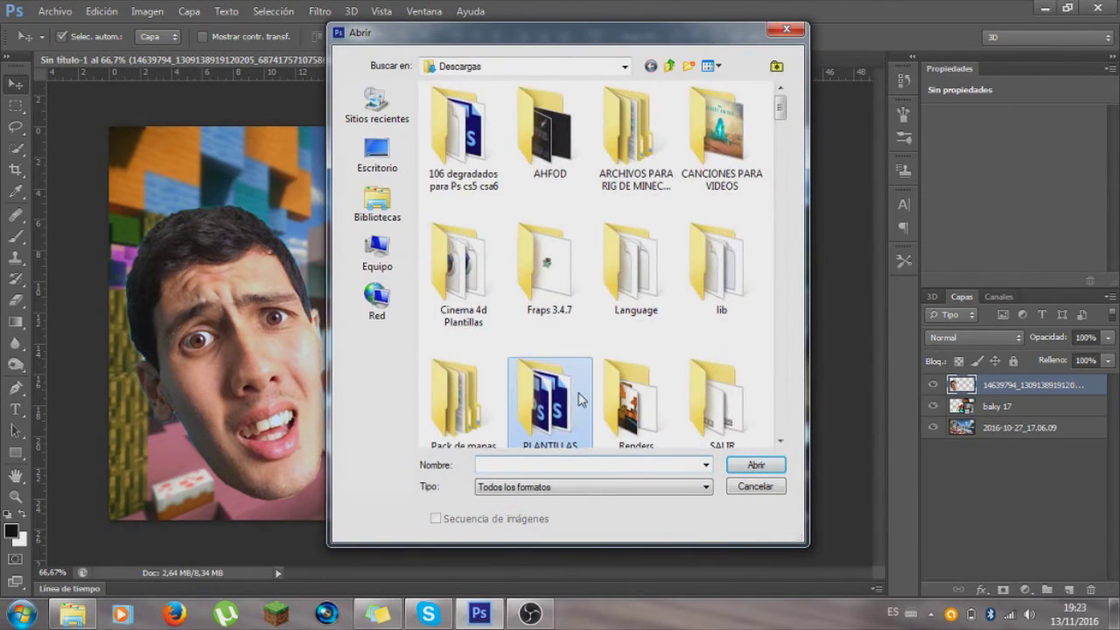
Step: Open PACK 6K PAULUNA from the PLANTILLAS PHOTOSHOP folder, dismissing the font warning
double_click(543, 401)
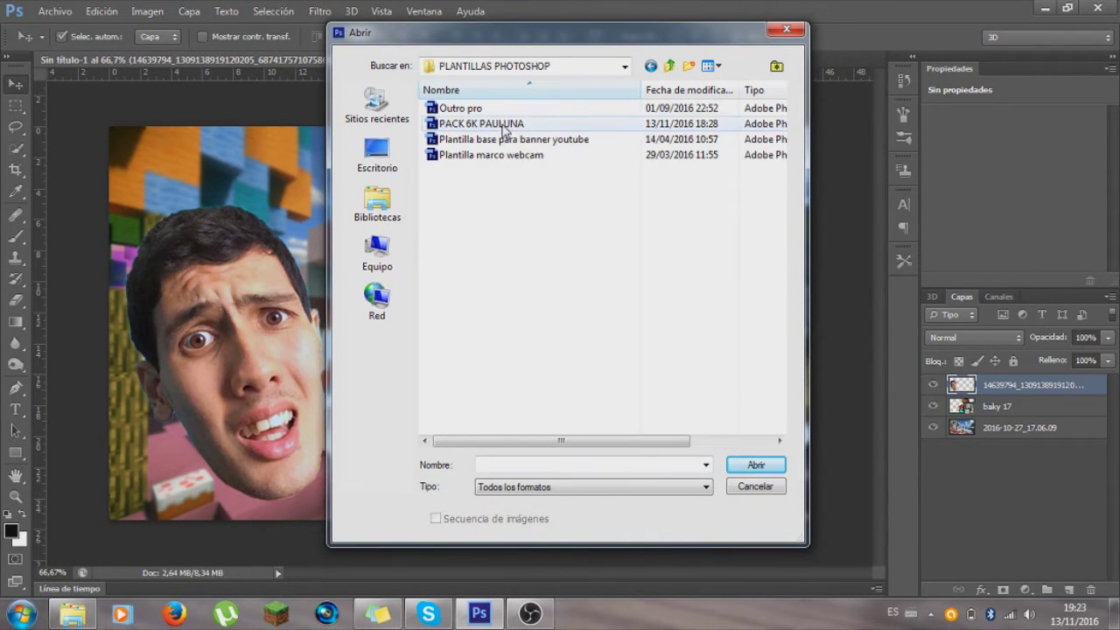
click(504, 128)
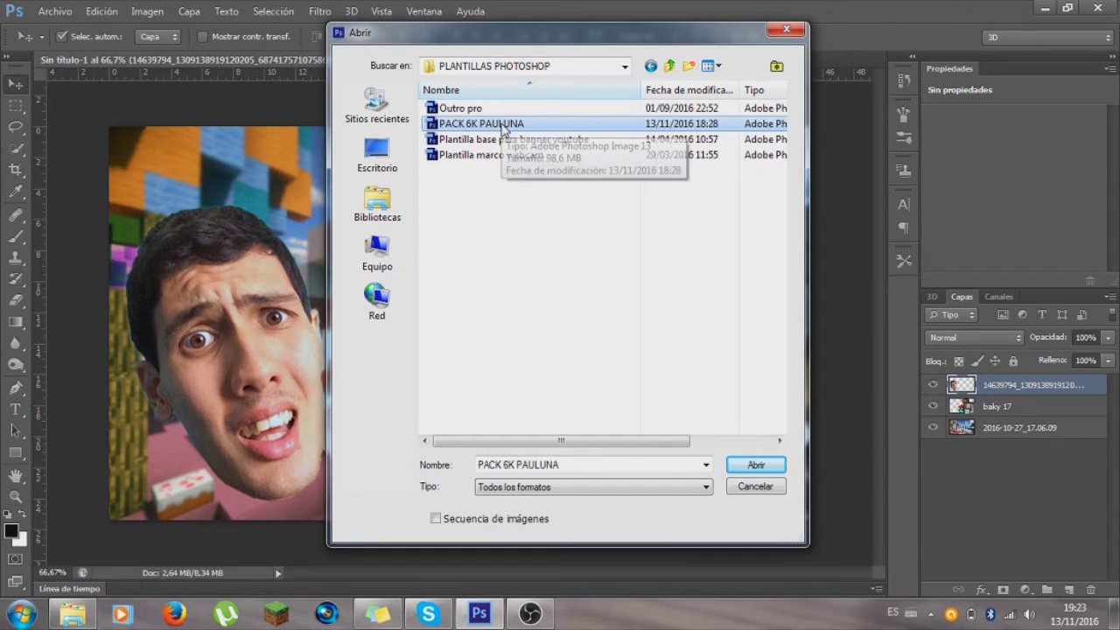
click(756, 466)
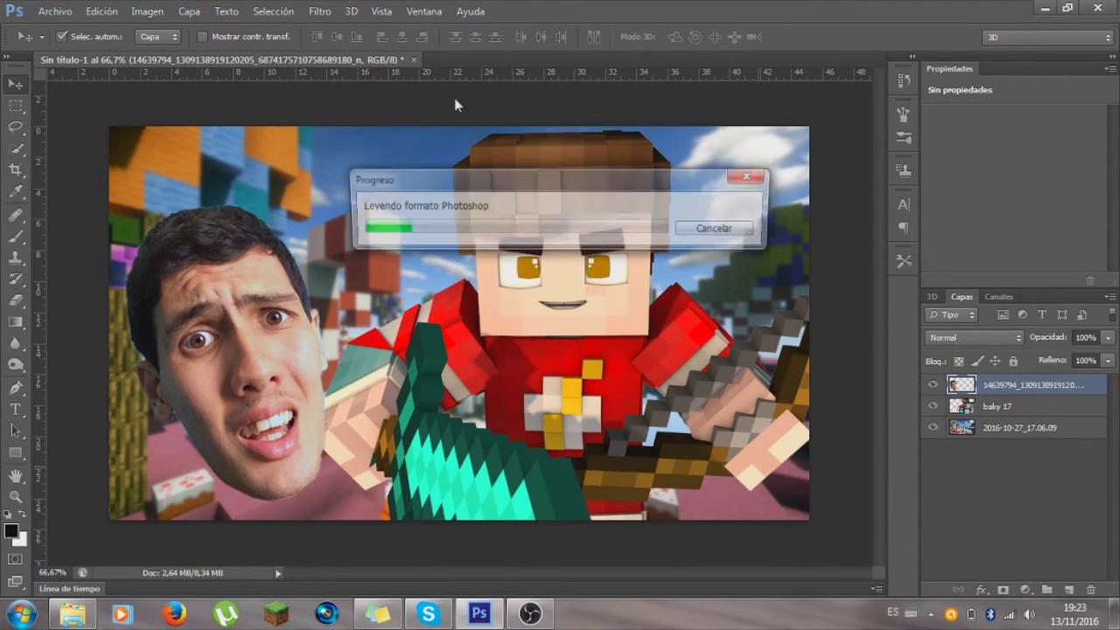
click(562, 254)
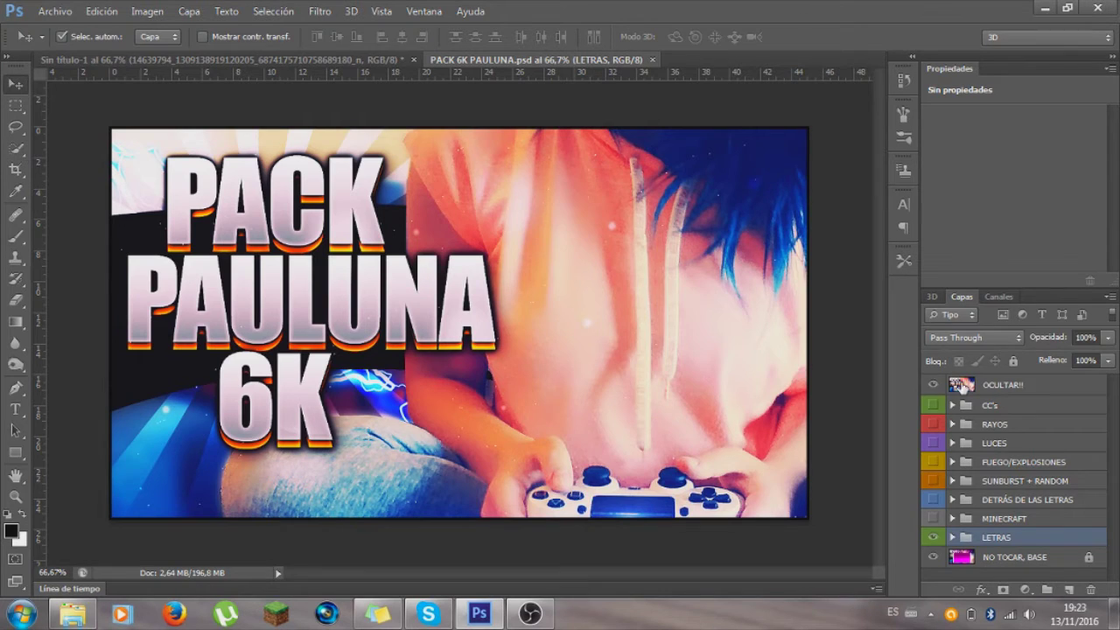
Step: Hide the OCULTAR!! layer and expand the CC's and 11-17 groups in the template
click(933, 385)
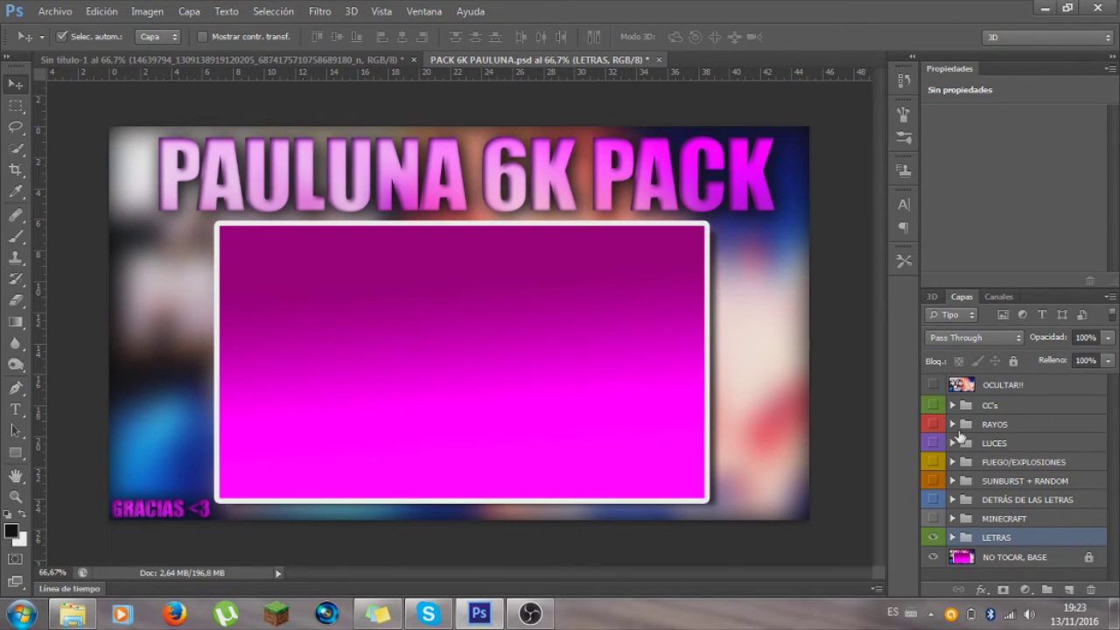
click(952, 405)
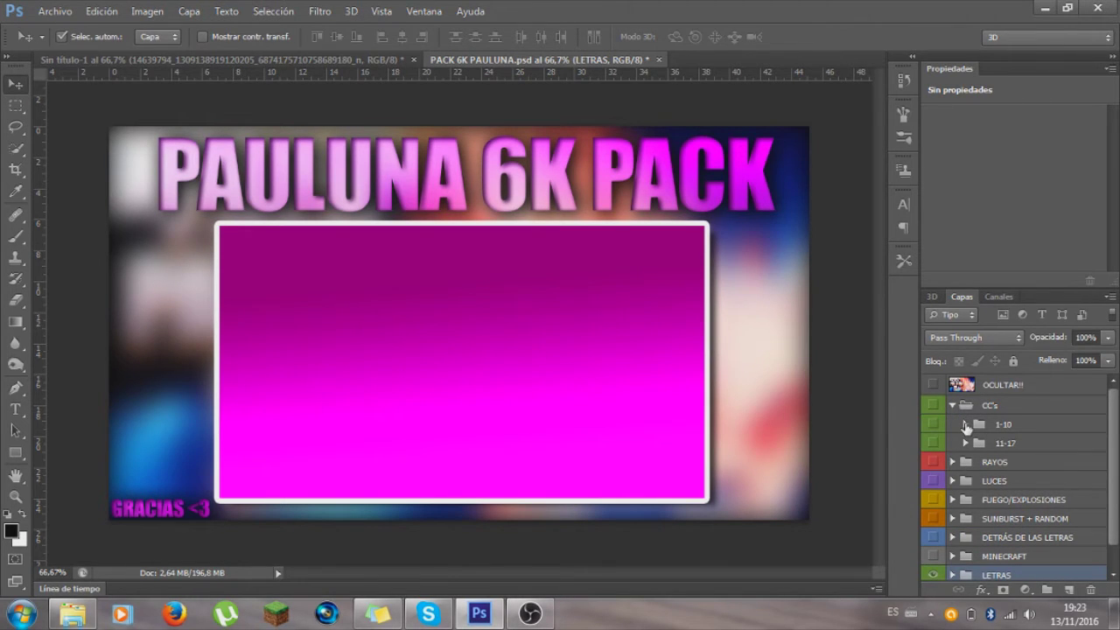
click(965, 443)
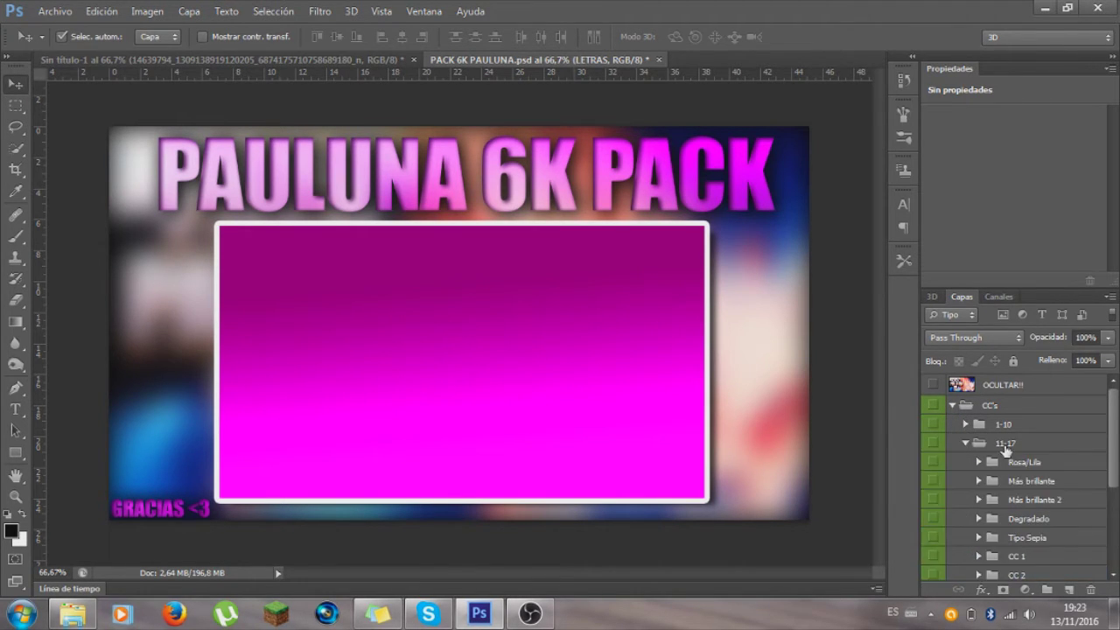
Step: Duplicate the Degradado group into Sin título-1 and view that document
right_click(1023, 481)
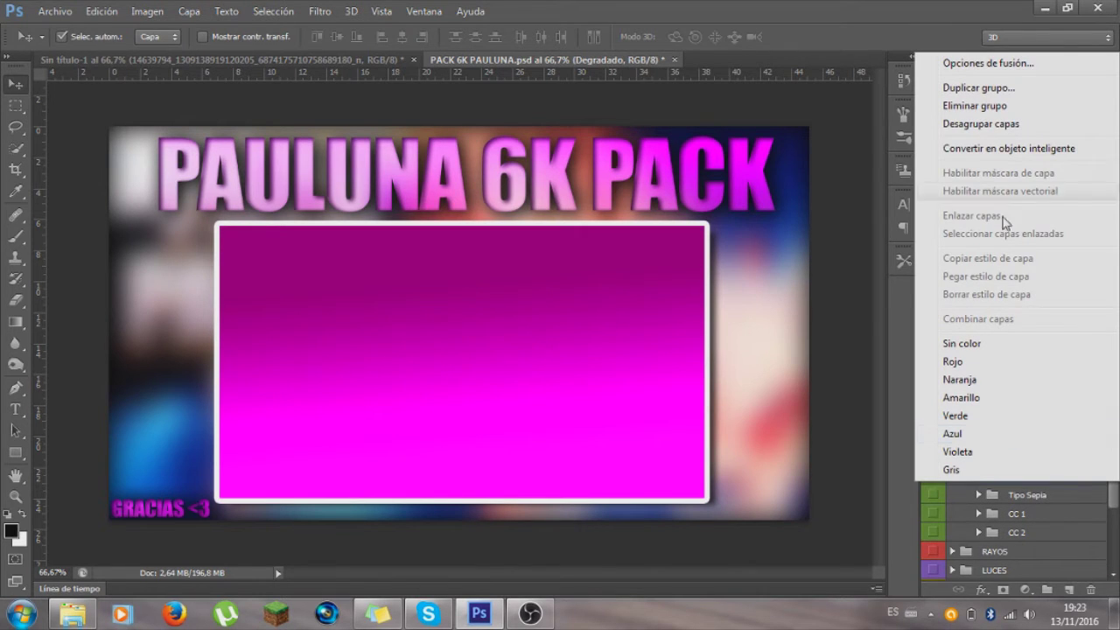
click(980, 91)
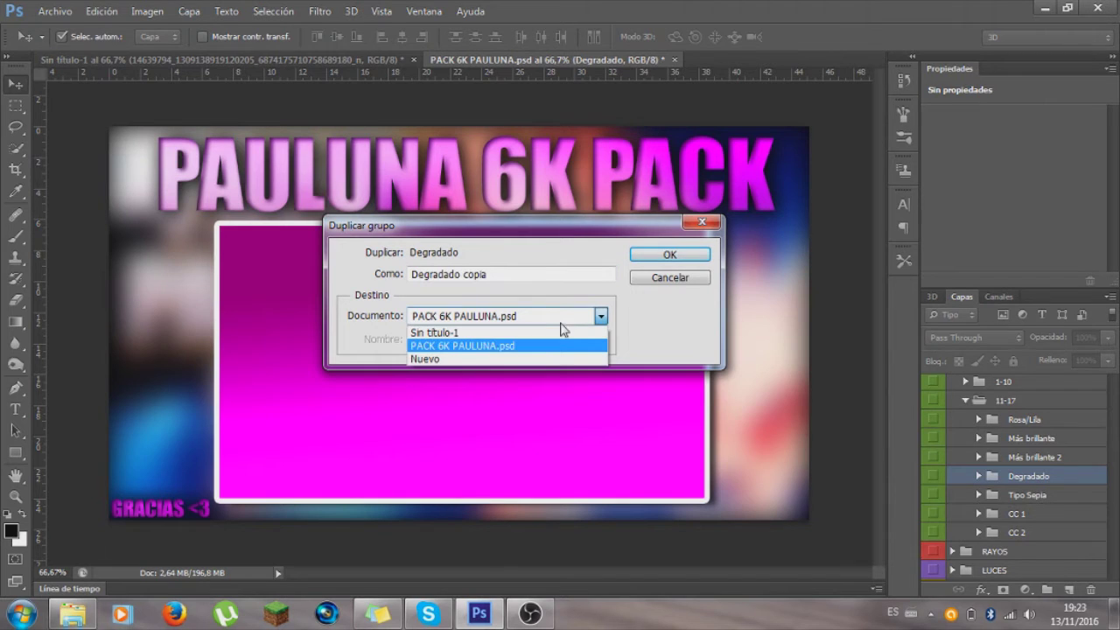
click(560, 332)
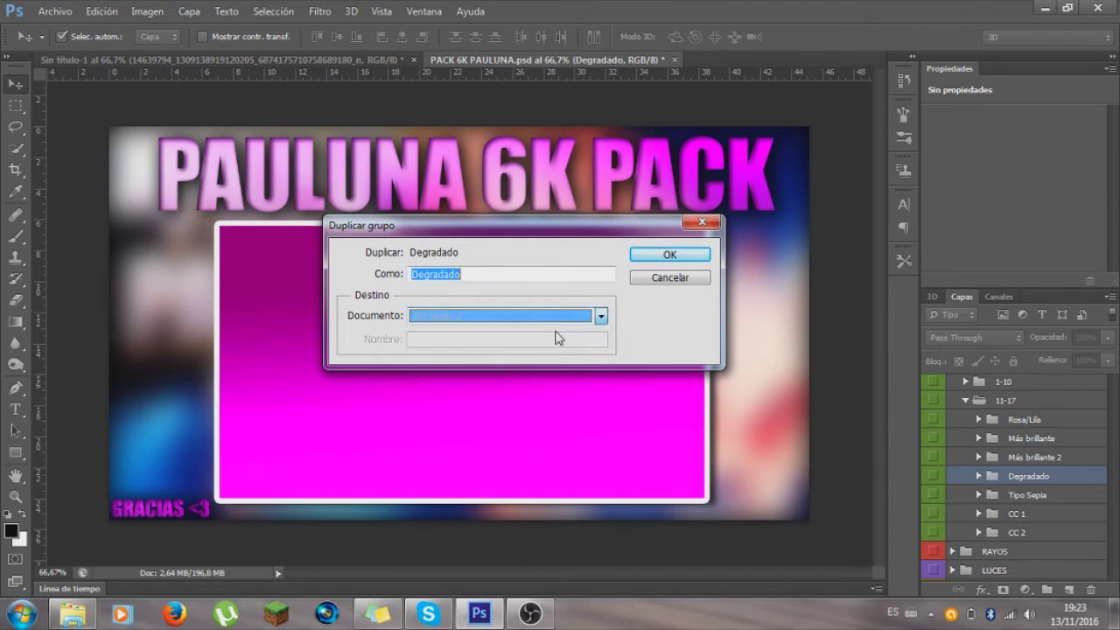
click(668, 253)
click(118, 63)
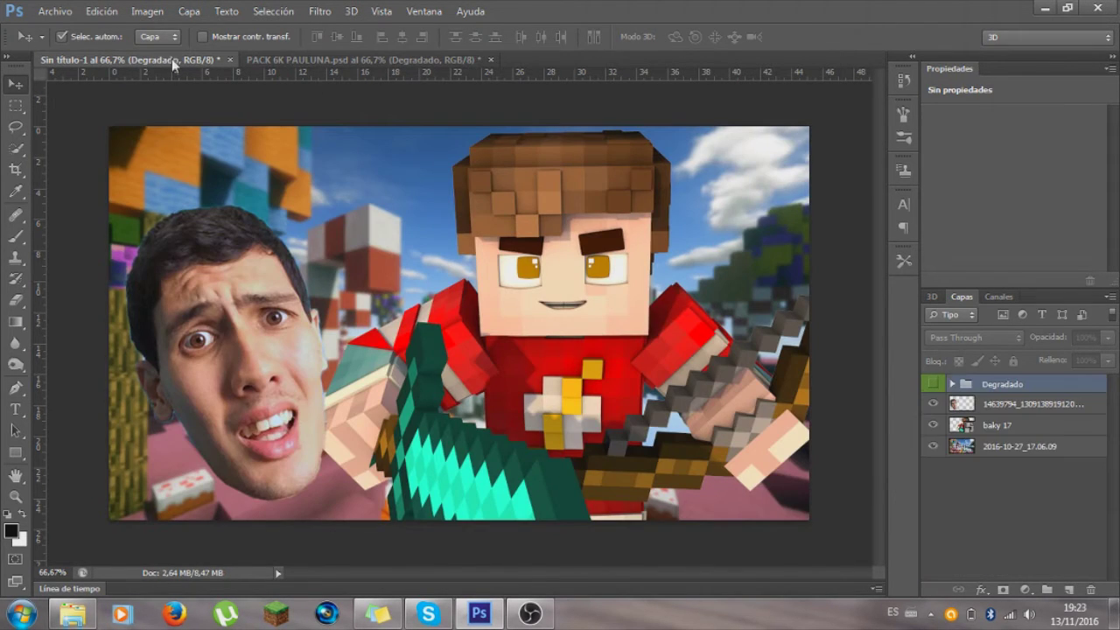
Step: Show the Degradado grade on the thumbnail, then start duplicating the template's Rosa/Lila group
click(933, 384)
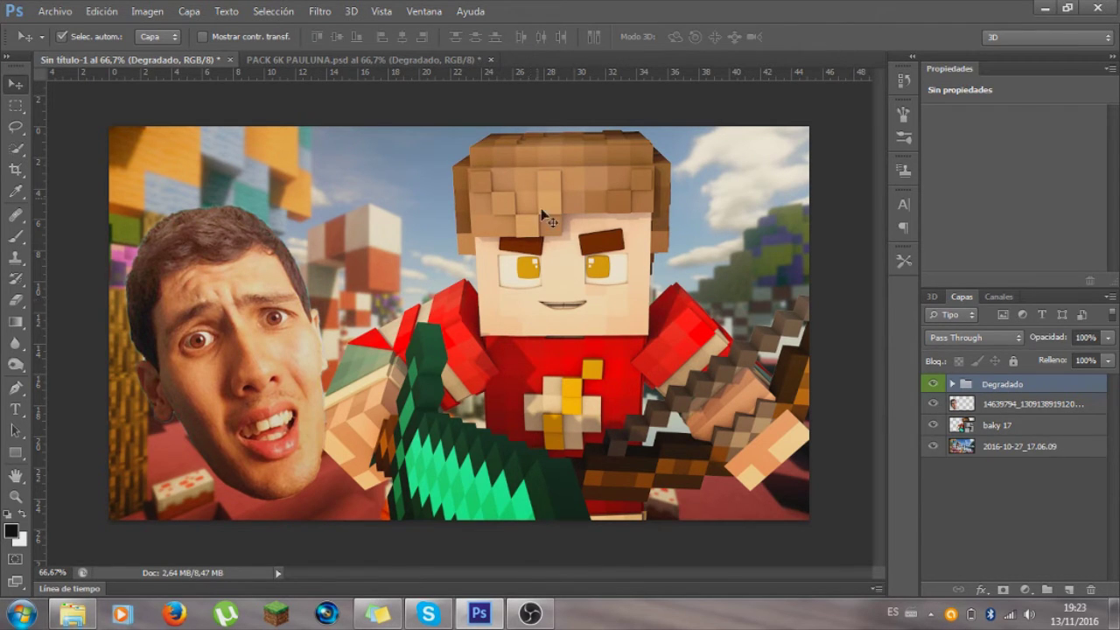
click(347, 61)
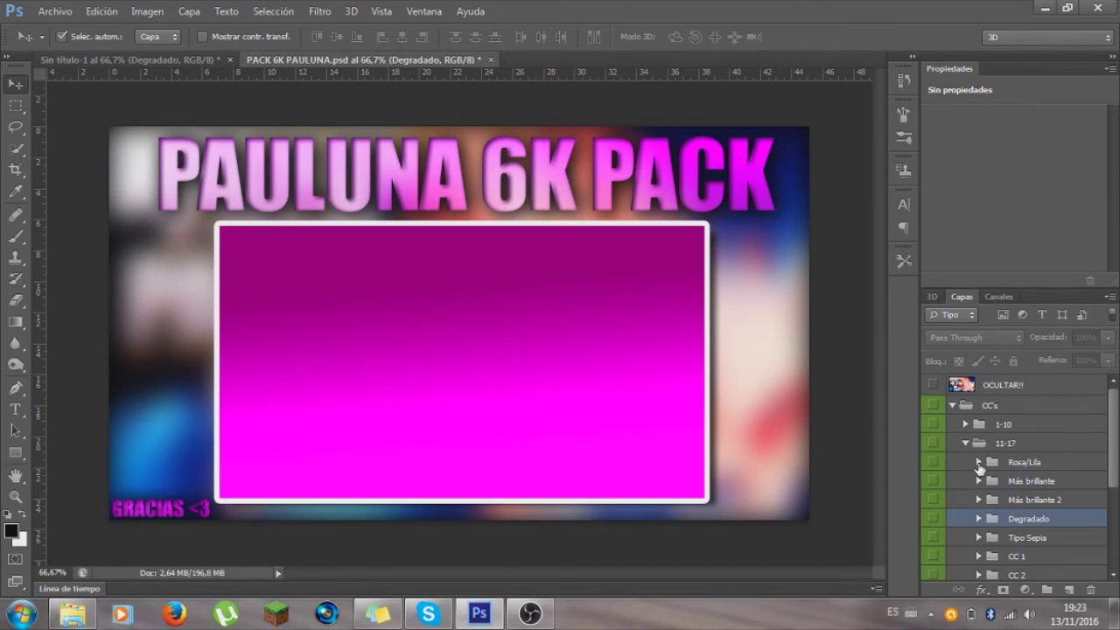
click(933, 463)
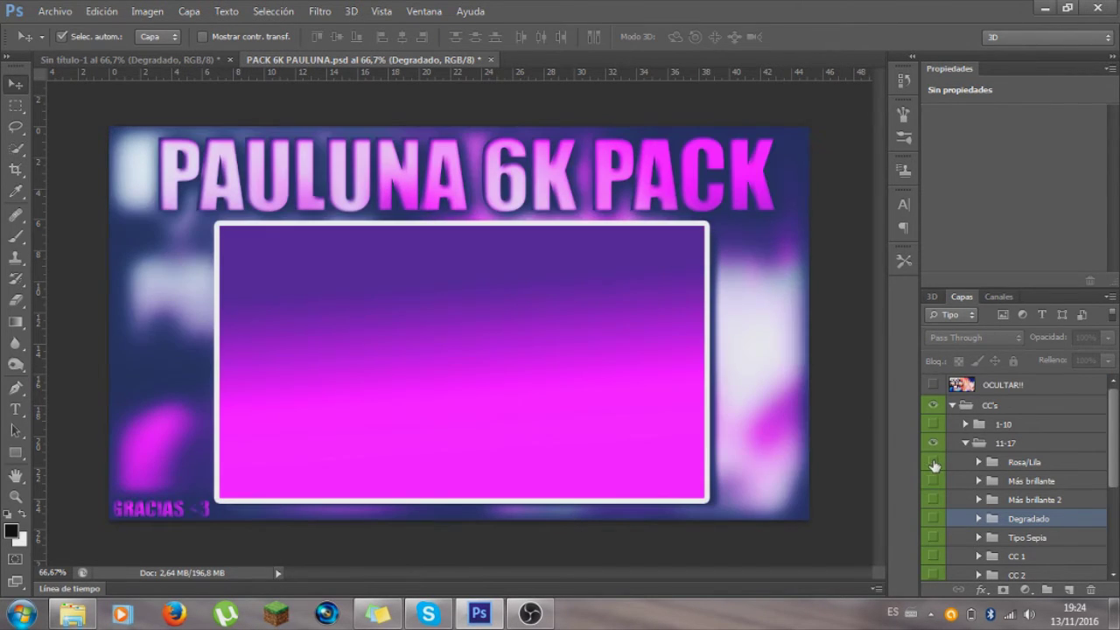
click(932, 462)
right_click(1037, 464)
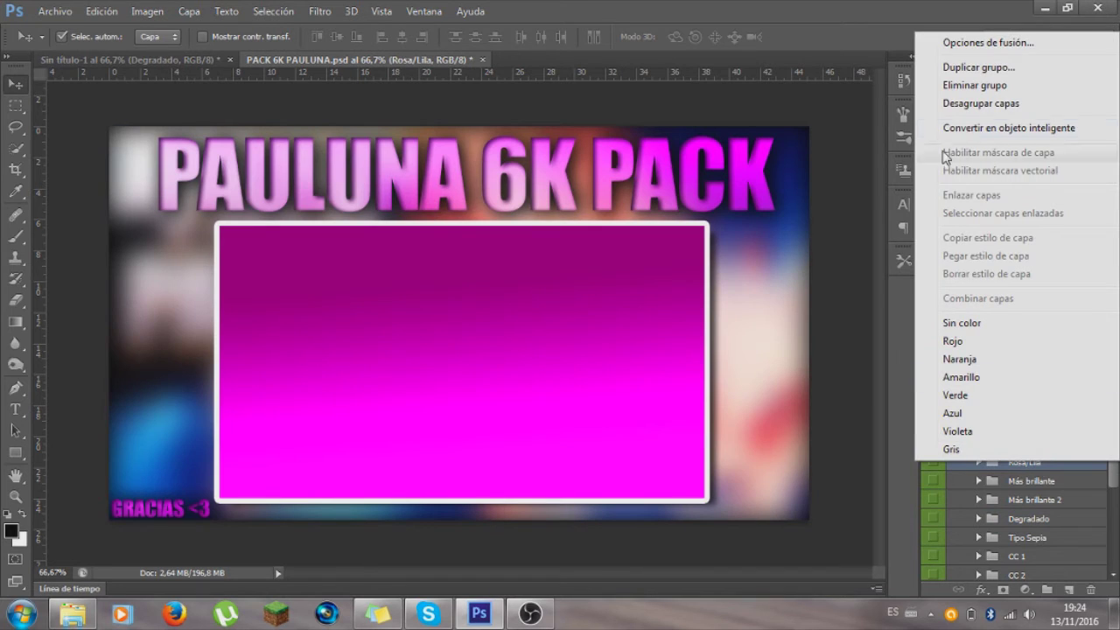
click(969, 68)
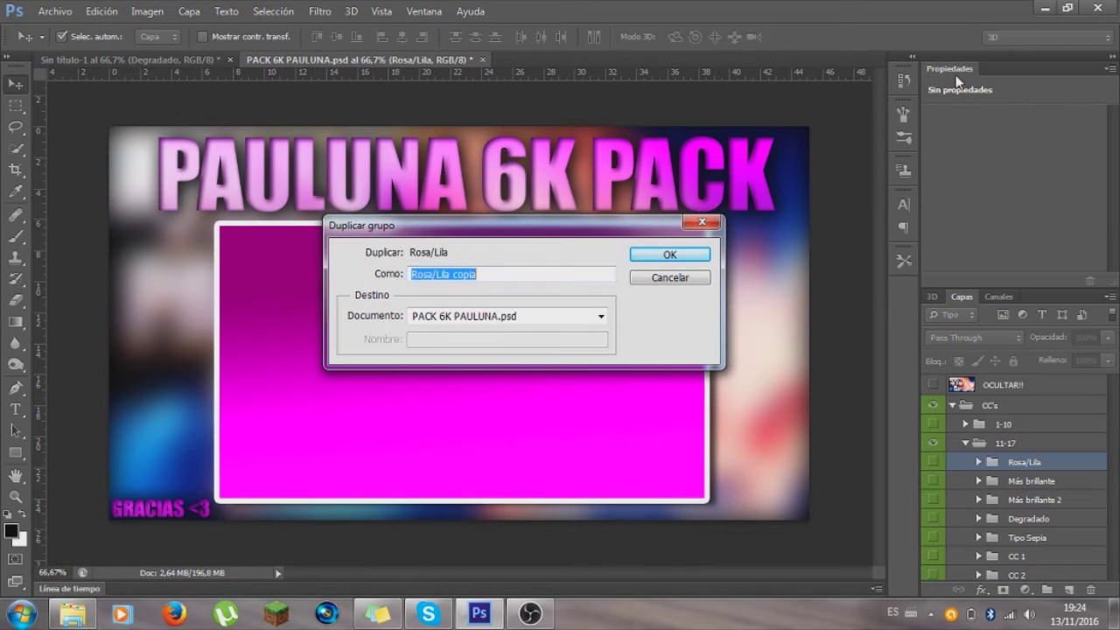
Step: Copy Rosa/Lila into Sin título-1, show it, and move it below the face and baky 17 layers
click(499, 324)
click(500, 329)
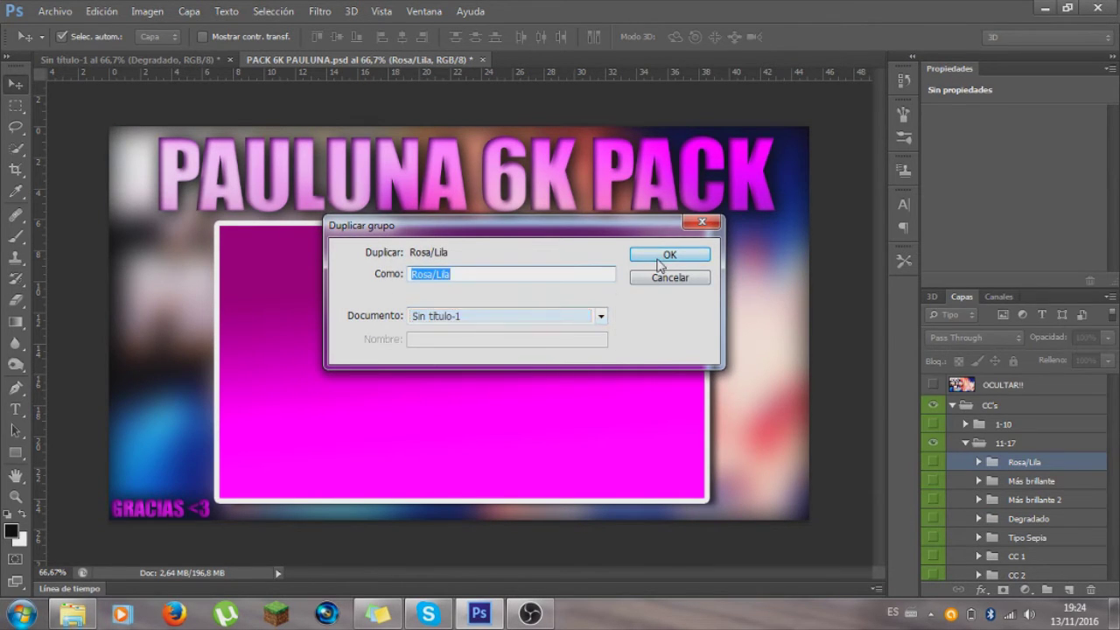
click(666, 256)
click(176, 61)
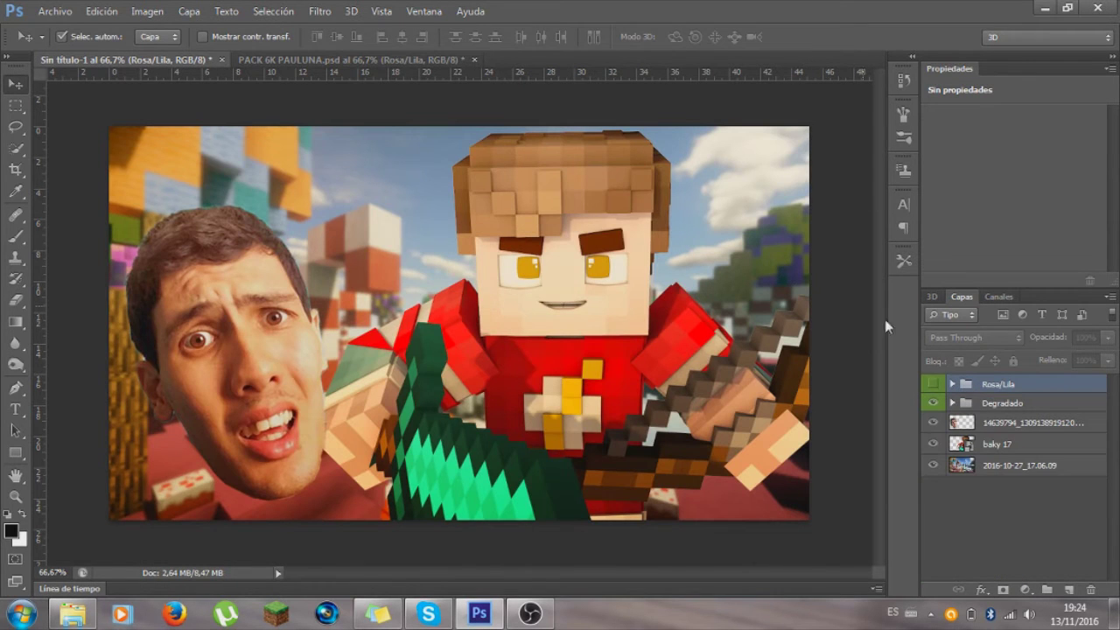
click(934, 384)
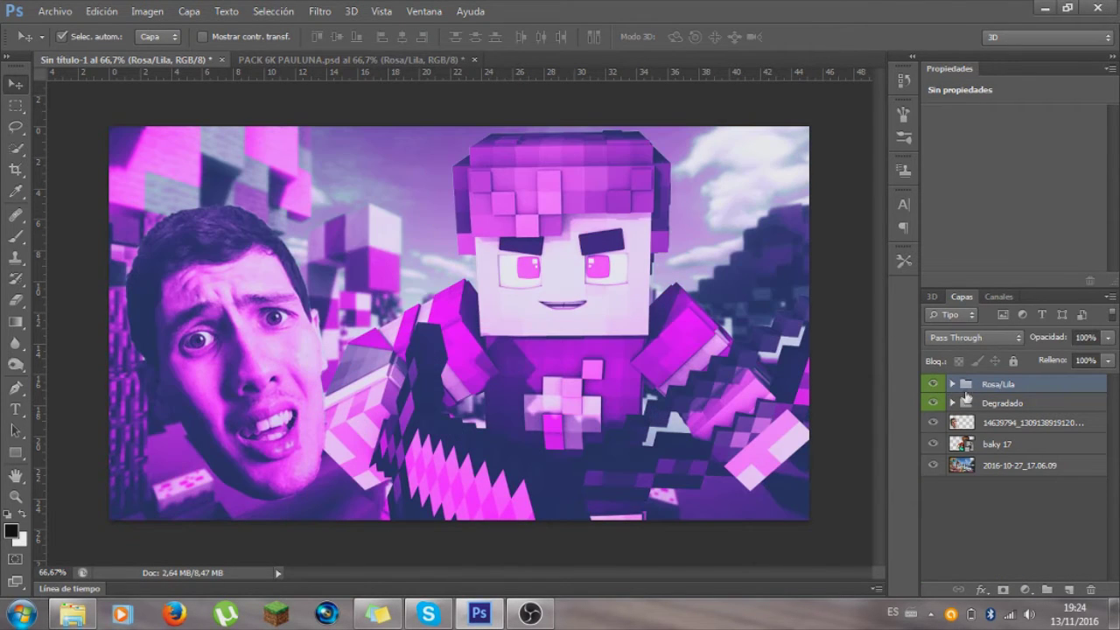
drag(1030, 389, 1034, 428)
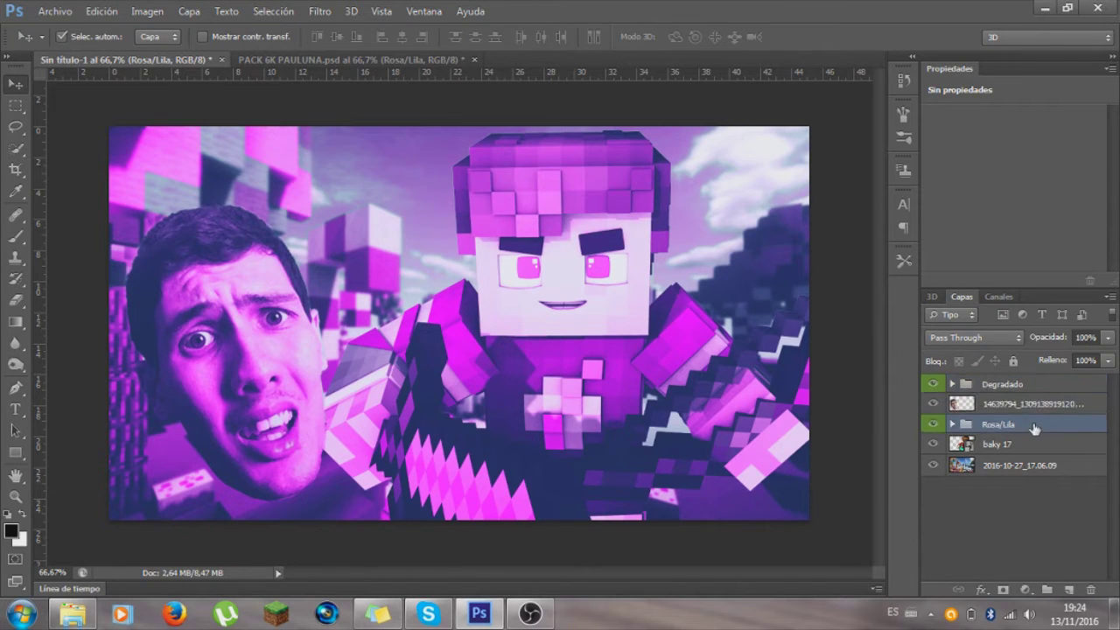
drag(1029, 434, 1033, 455)
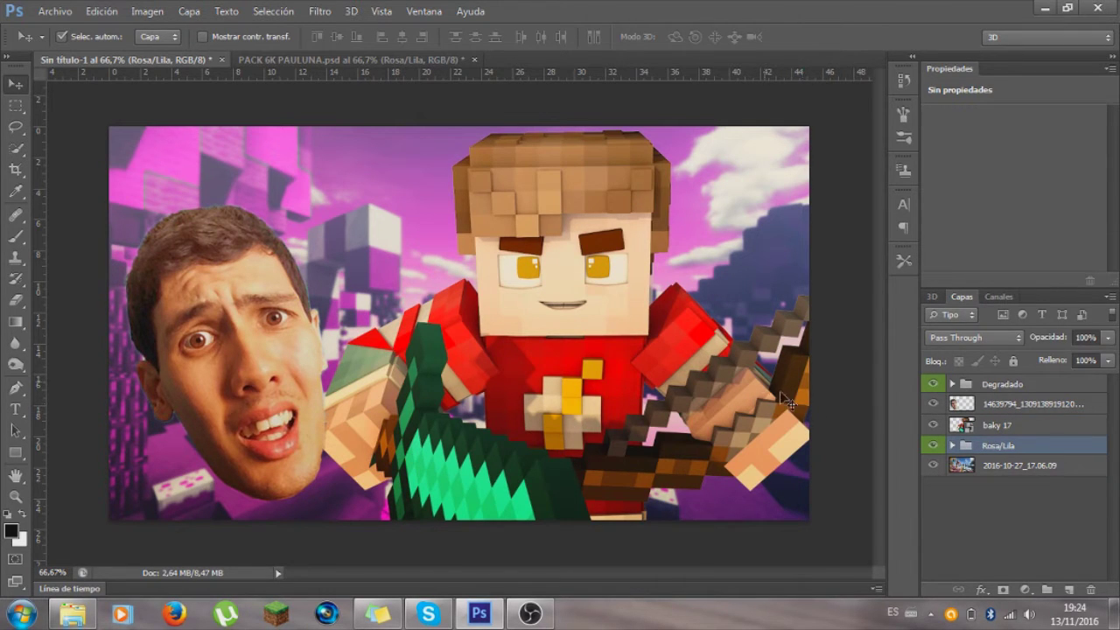
click(219, 308)
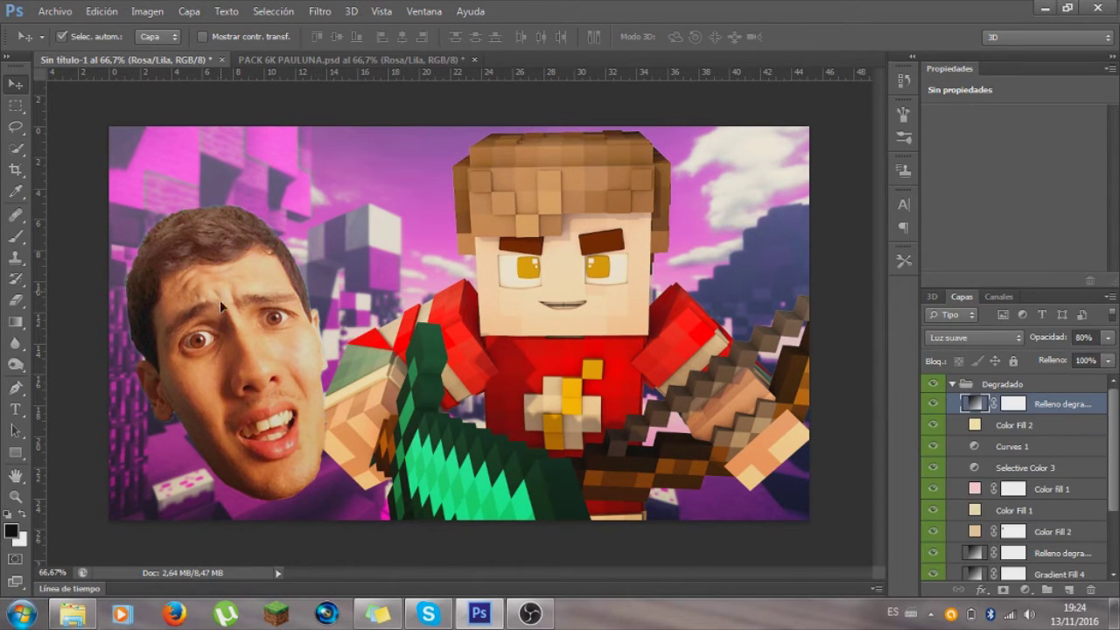
drag(221, 306, 322, 262)
click(952, 389)
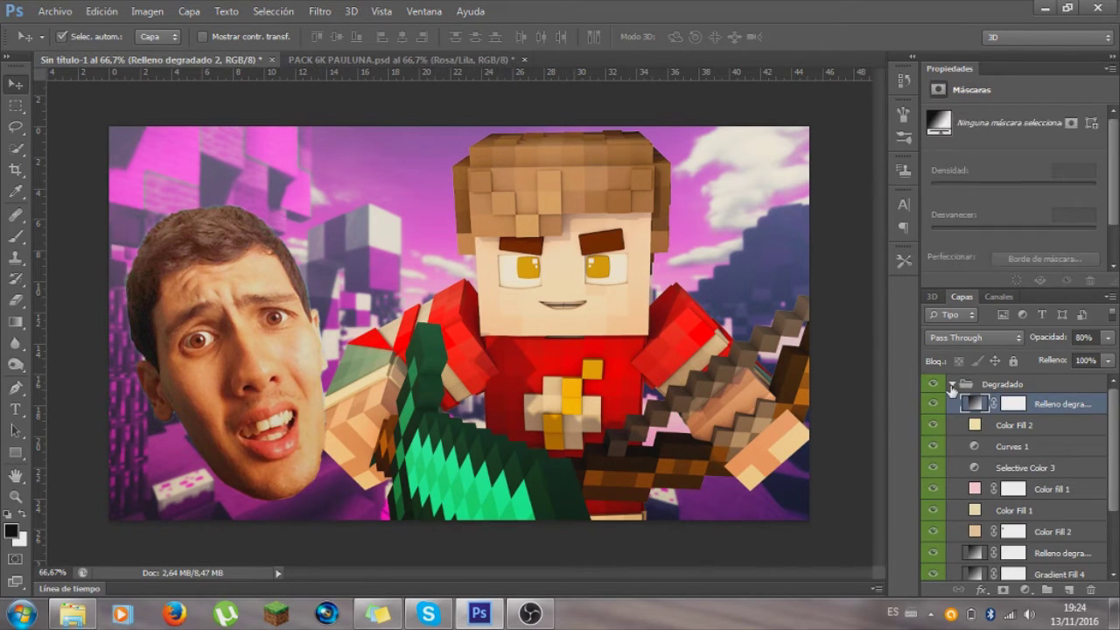
click(951, 389)
click(1003, 404)
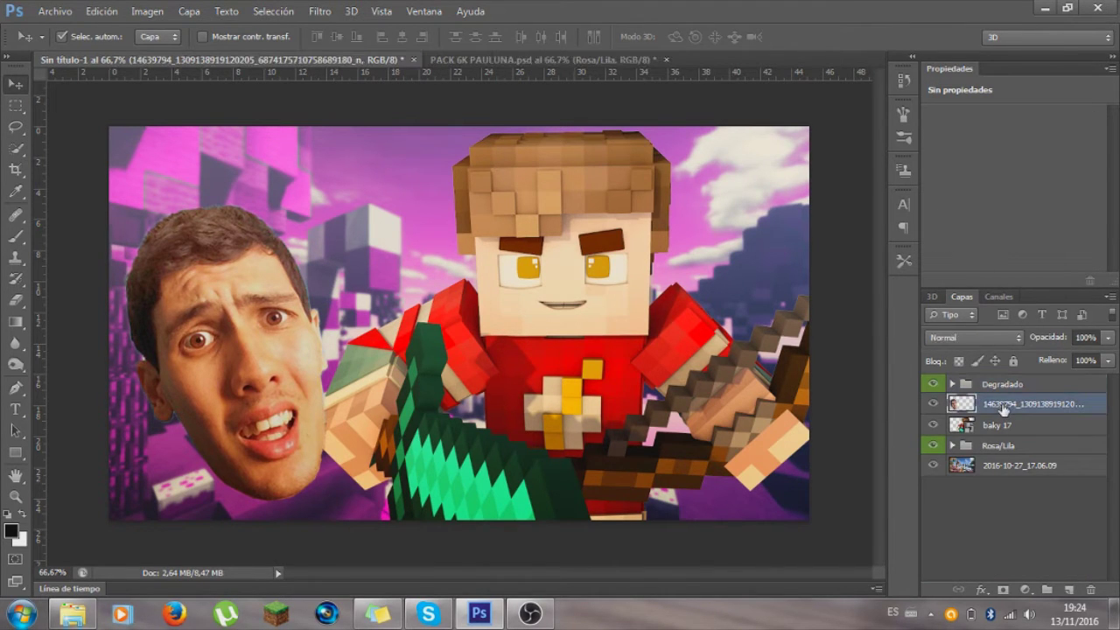
key(ctrl+t)
drag(238, 305, 213, 357)
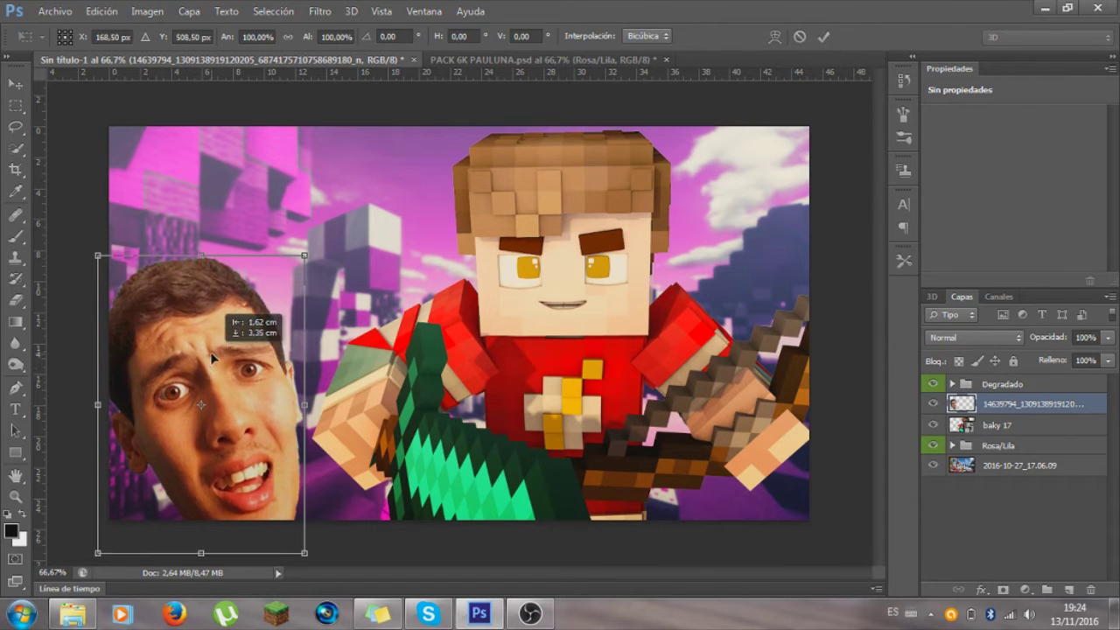
drag(212, 357, 214, 326)
key(Return)
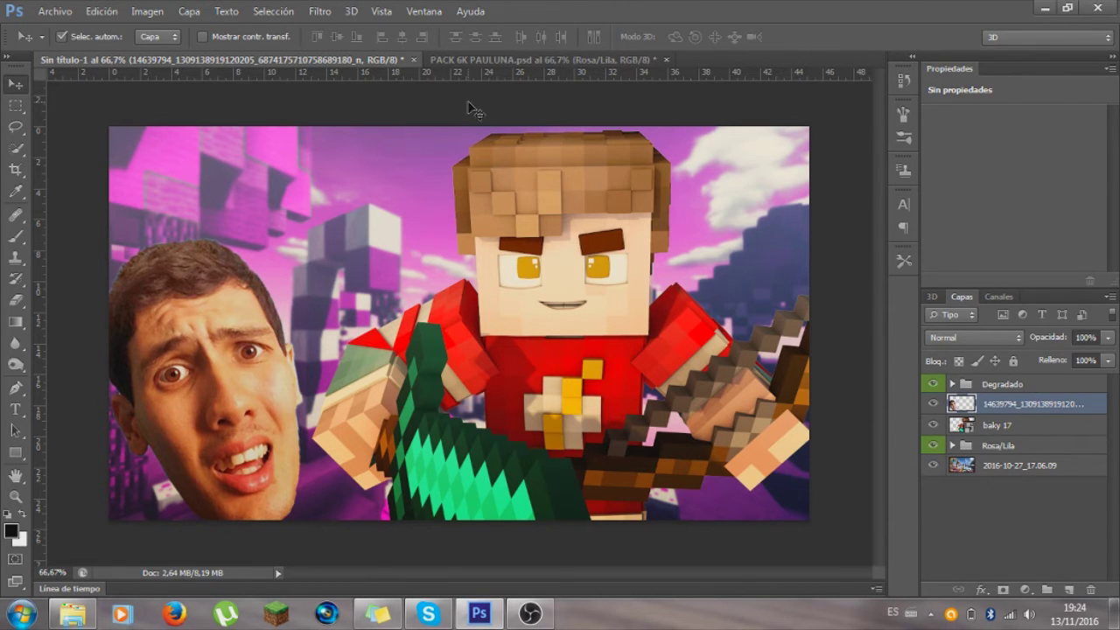
click(484, 58)
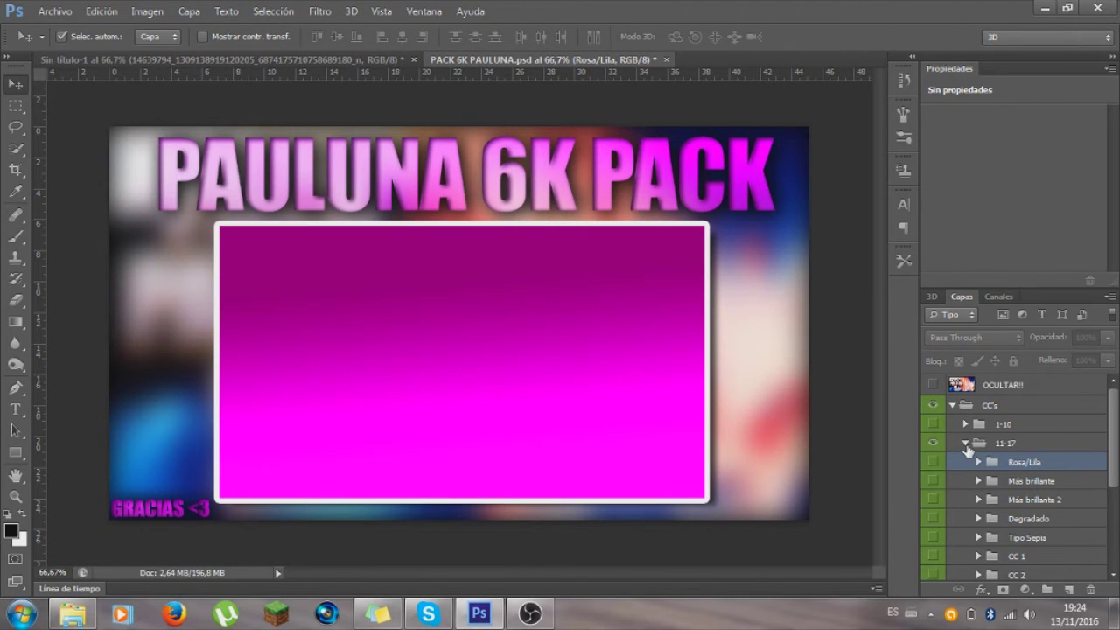
click(965, 443)
click(966, 444)
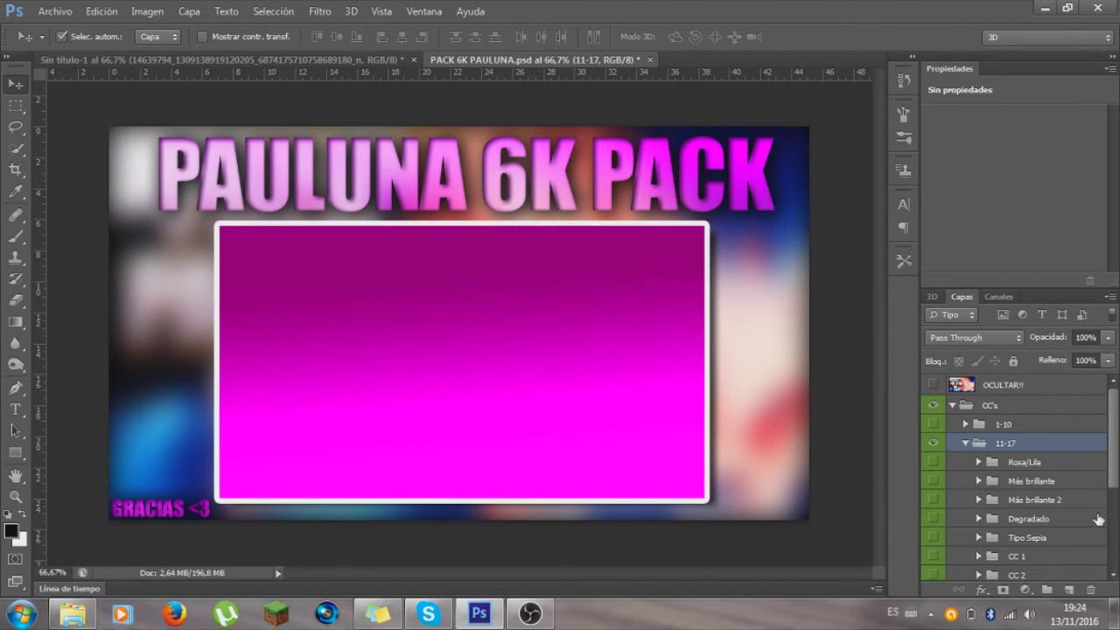
scroll(1010, 522, down, 1)
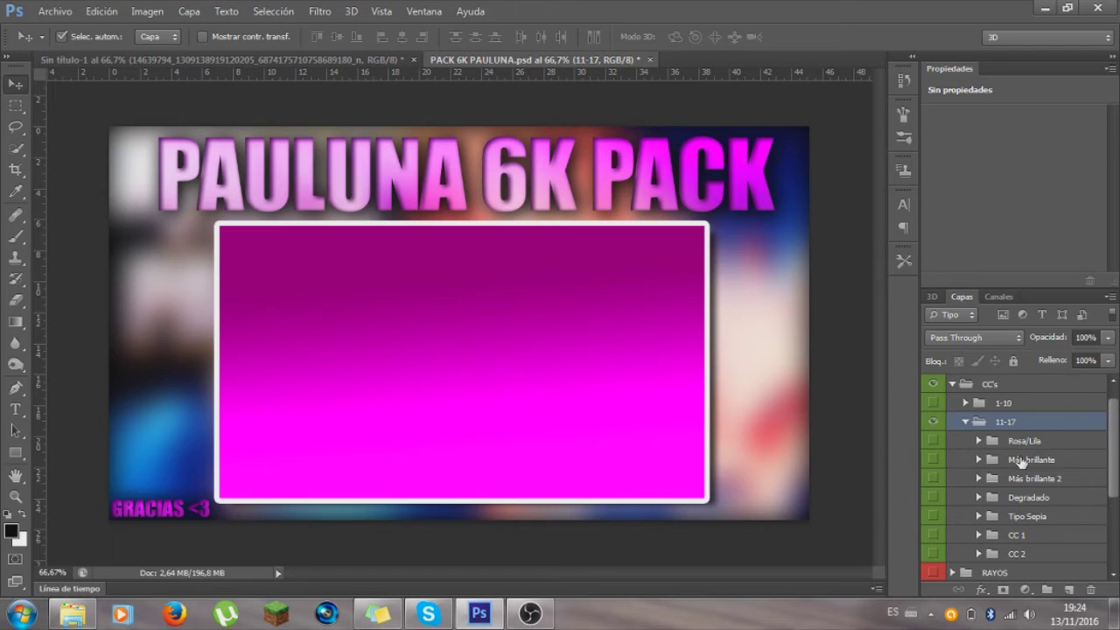
click(1020, 460)
right_click(1020, 457)
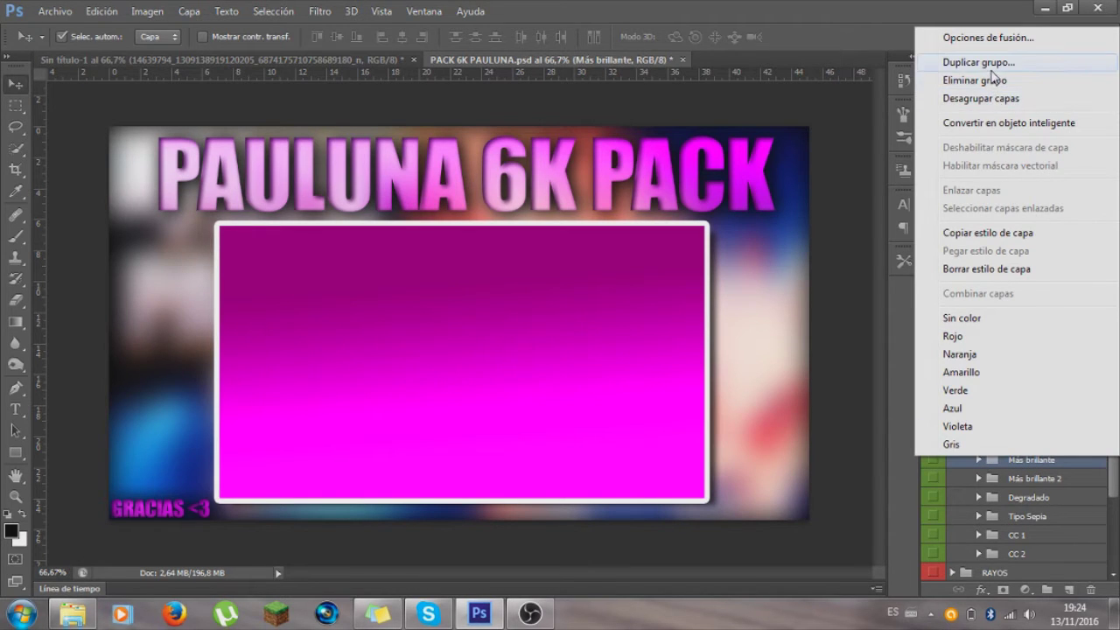
click(992, 62)
click(584, 317)
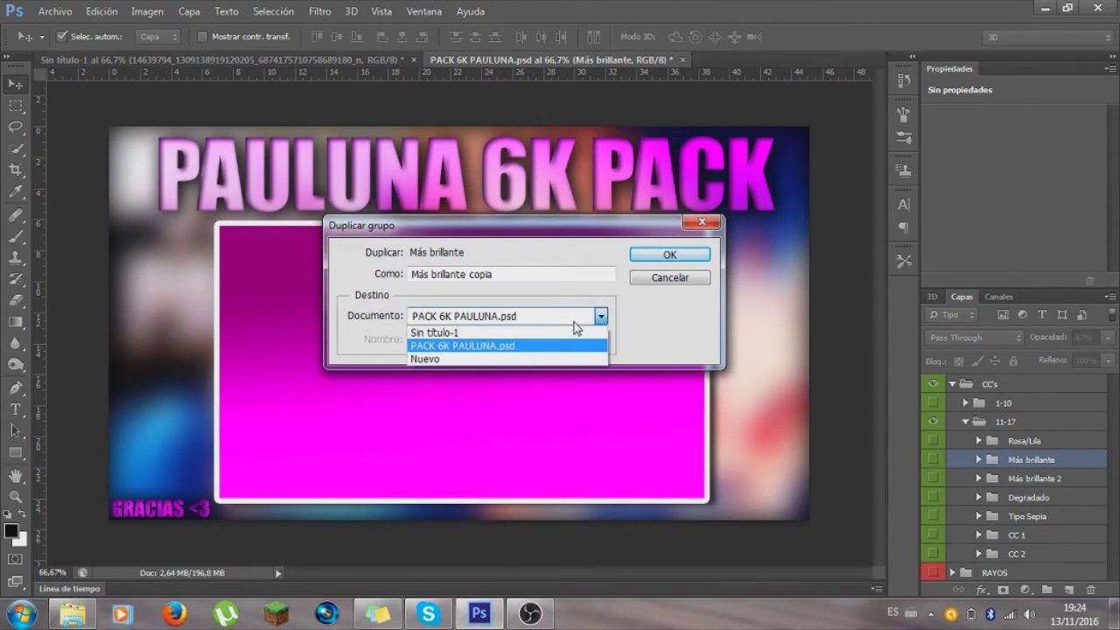
click(446, 332)
click(669, 255)
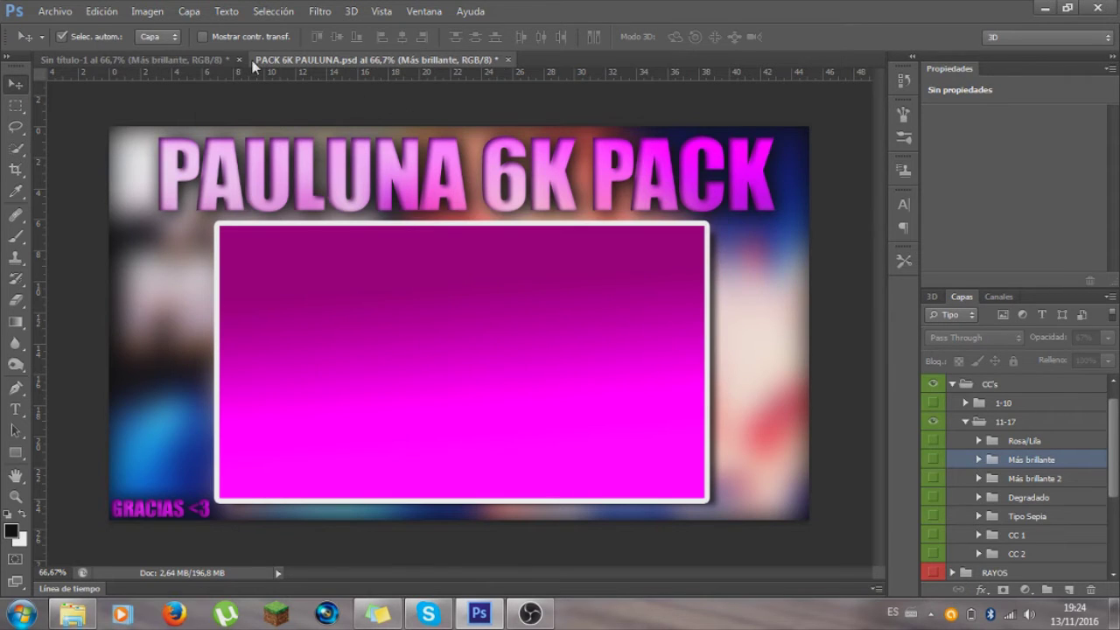
key(ctrl+Tab)
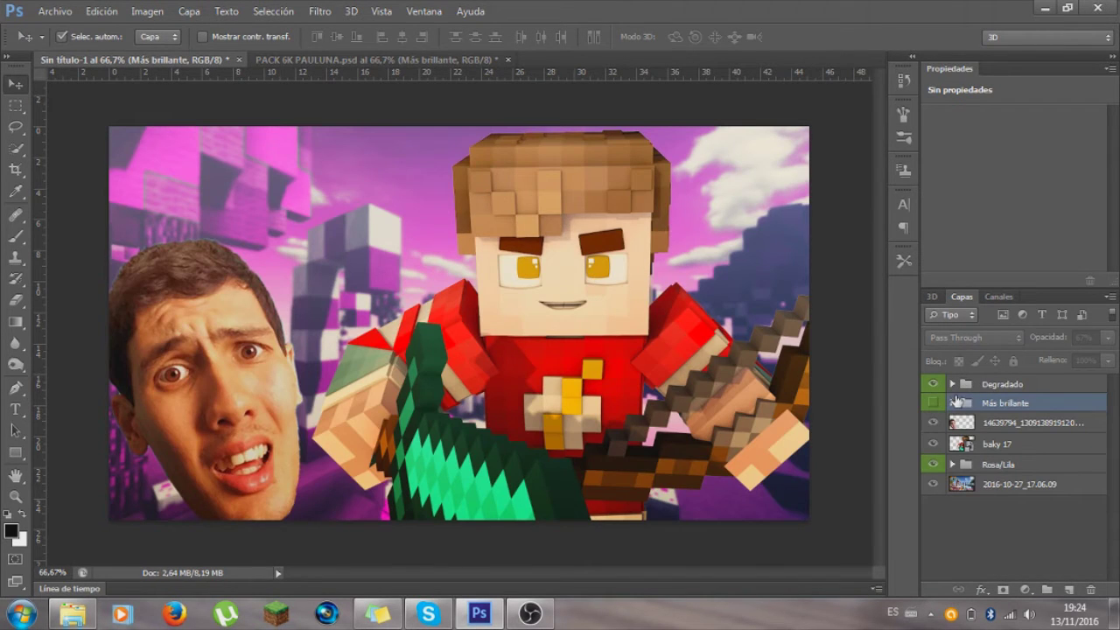
click(934, 402)
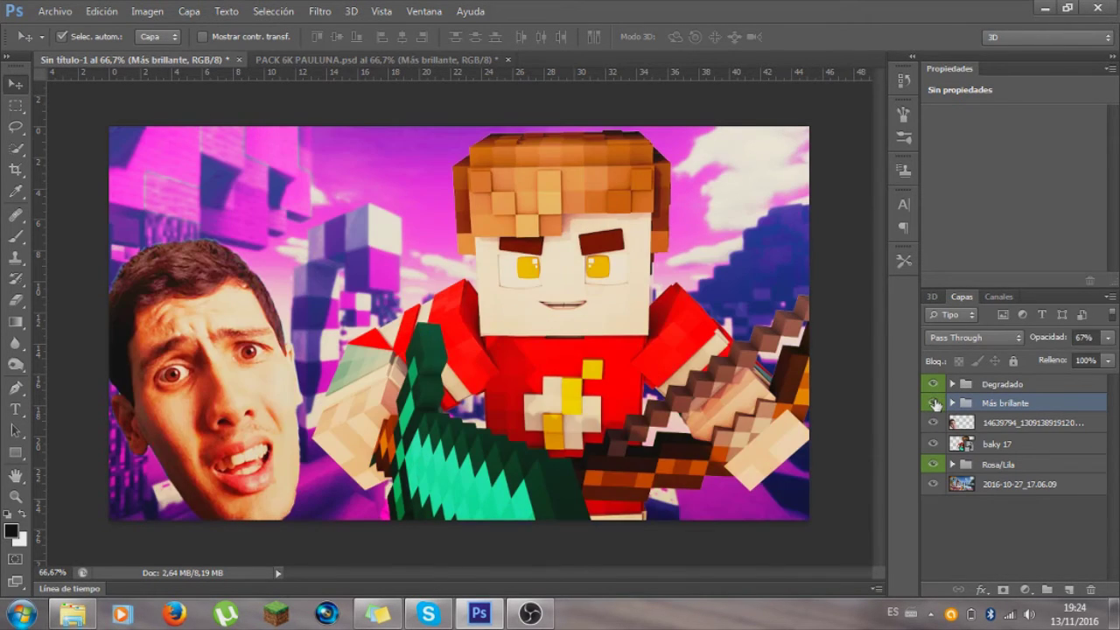
drag(986, 405, 992, 441)
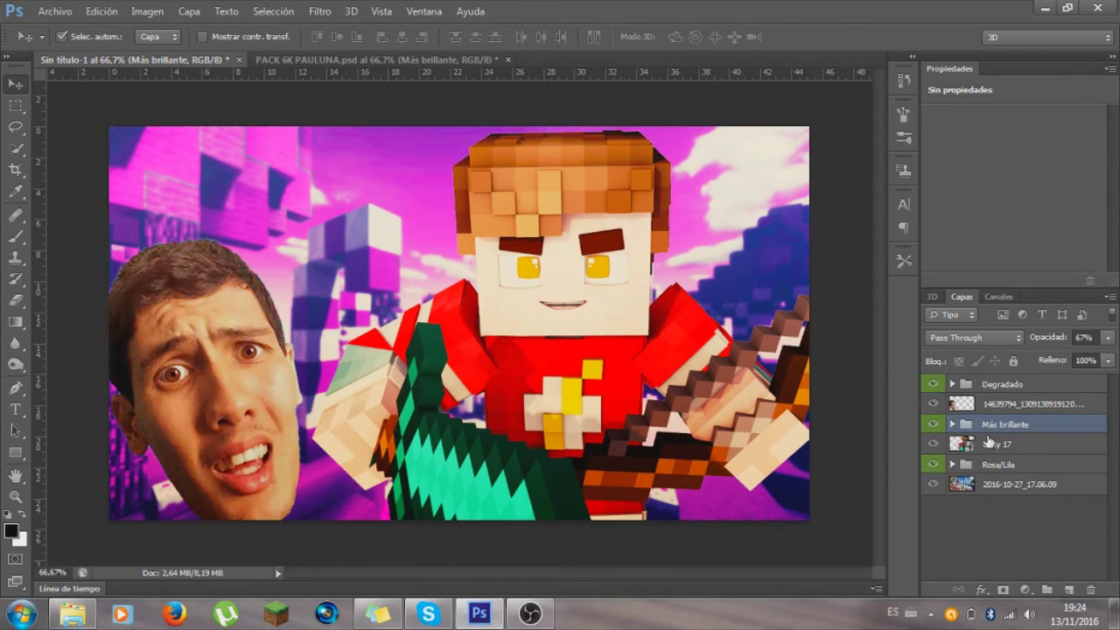
drag(992, 428, 998, 460)
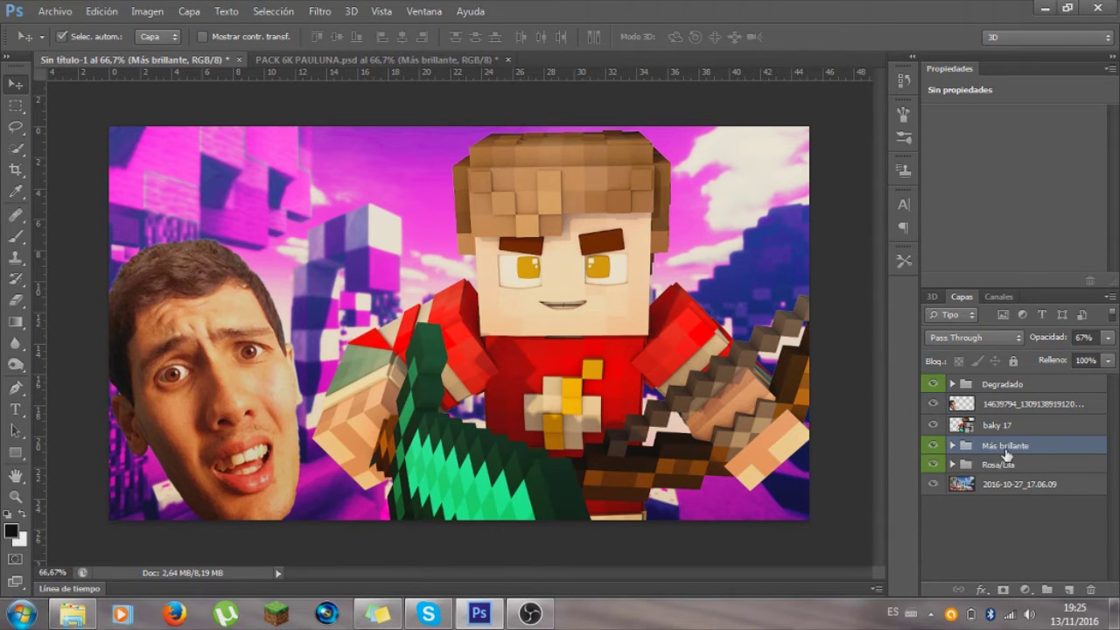
key(Delete)
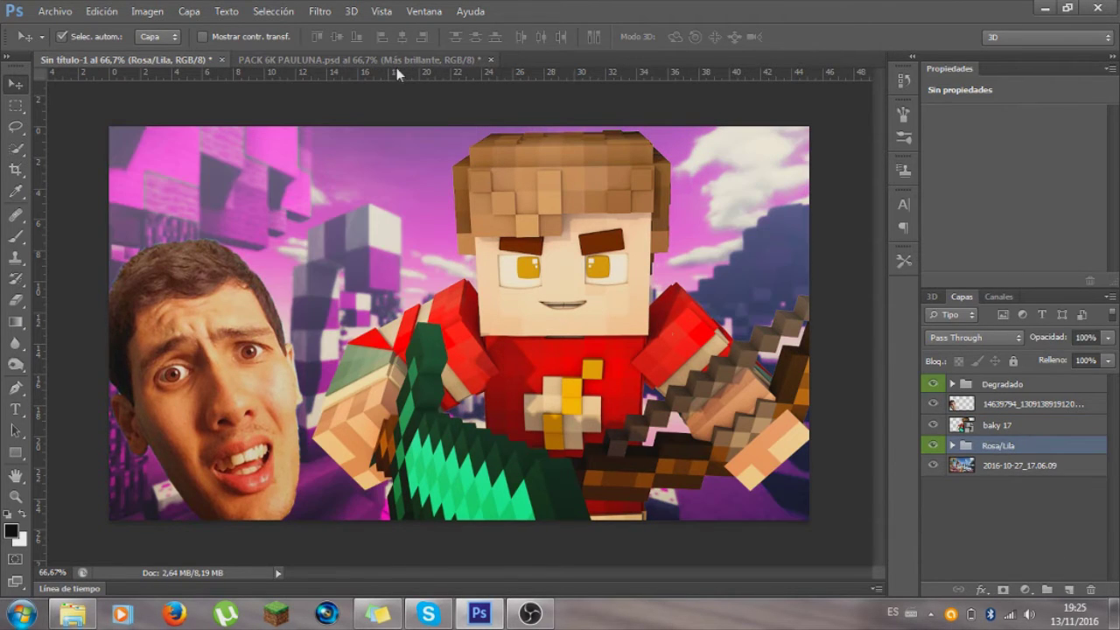
click(376, 58)
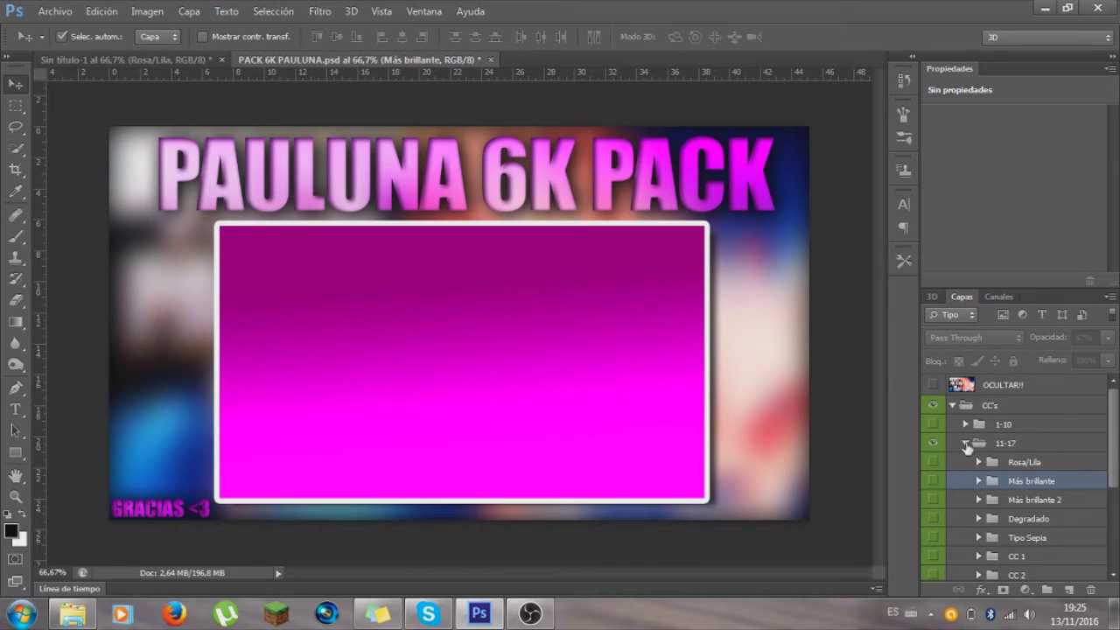
Step: Collapse CC's, expand RAYOS, and compare lightning layers 4, 3 and 2 by toggling visibility
click(966, 444)
click(953, 406)
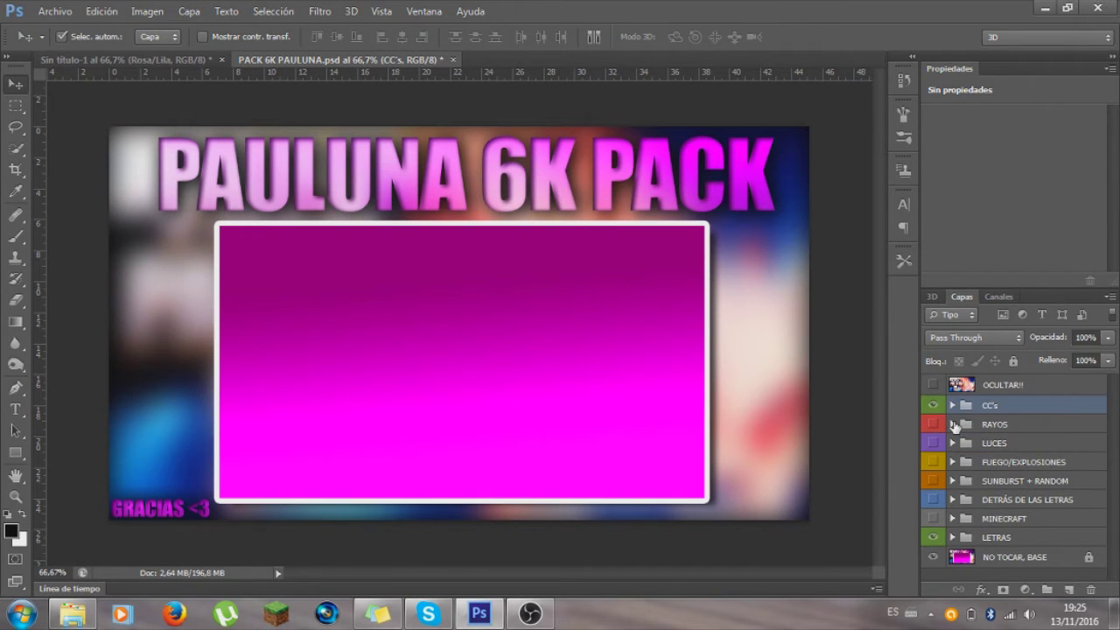
click(952, 424)
click(933, 444)
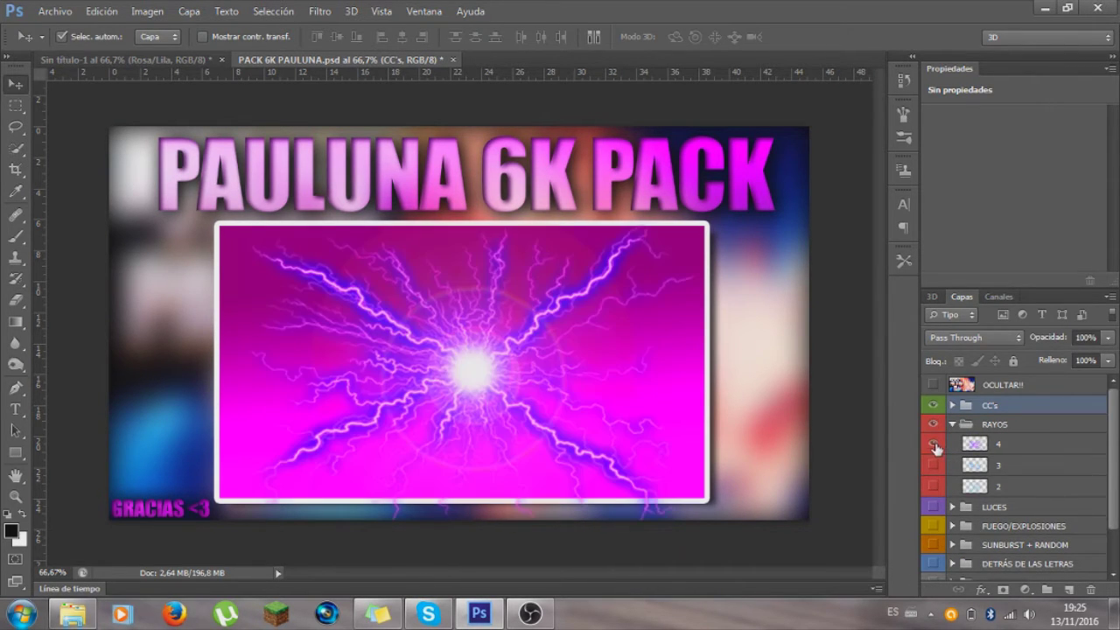
click(933, 445)
click(934, 465)
click(933, 466)
click(933, 486)
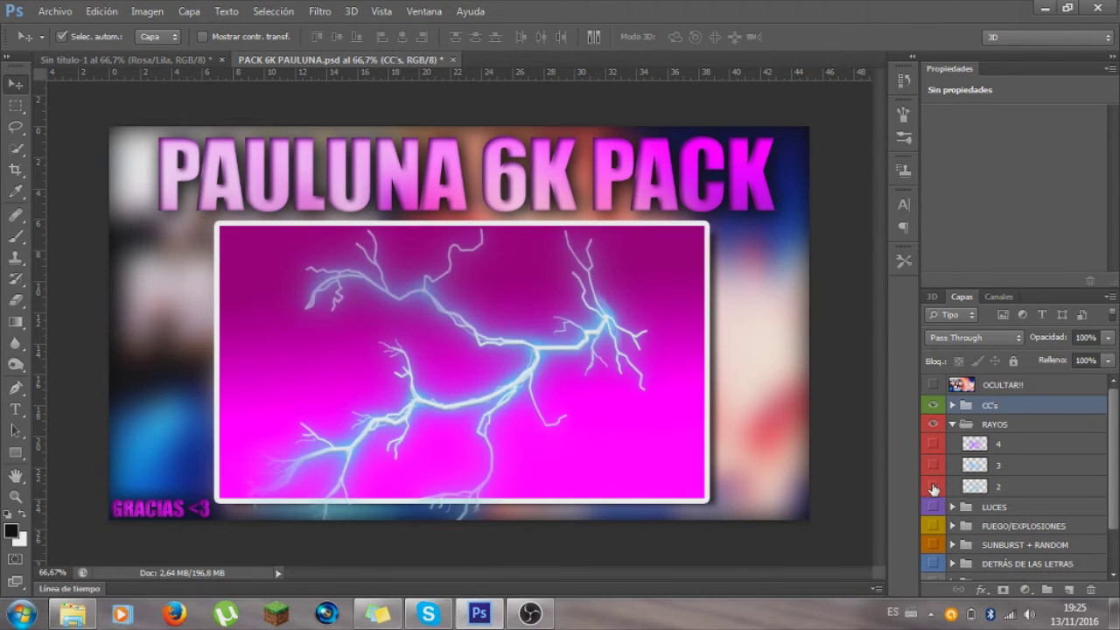
click(933, 487)
click(933, 466)
click(933, 465)
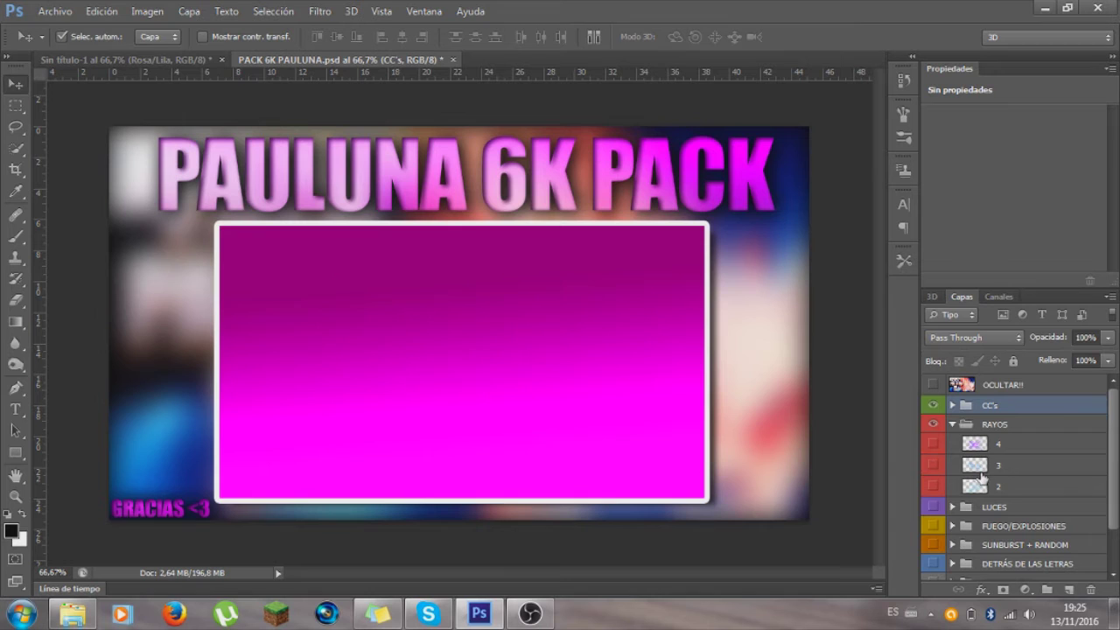
click(933, 486)
click(933, 486)
Step: Duplicate lightning layer 2 into Sin título-1 and return to the thumbnail
right_click(1004, 490)
click(698, 130)
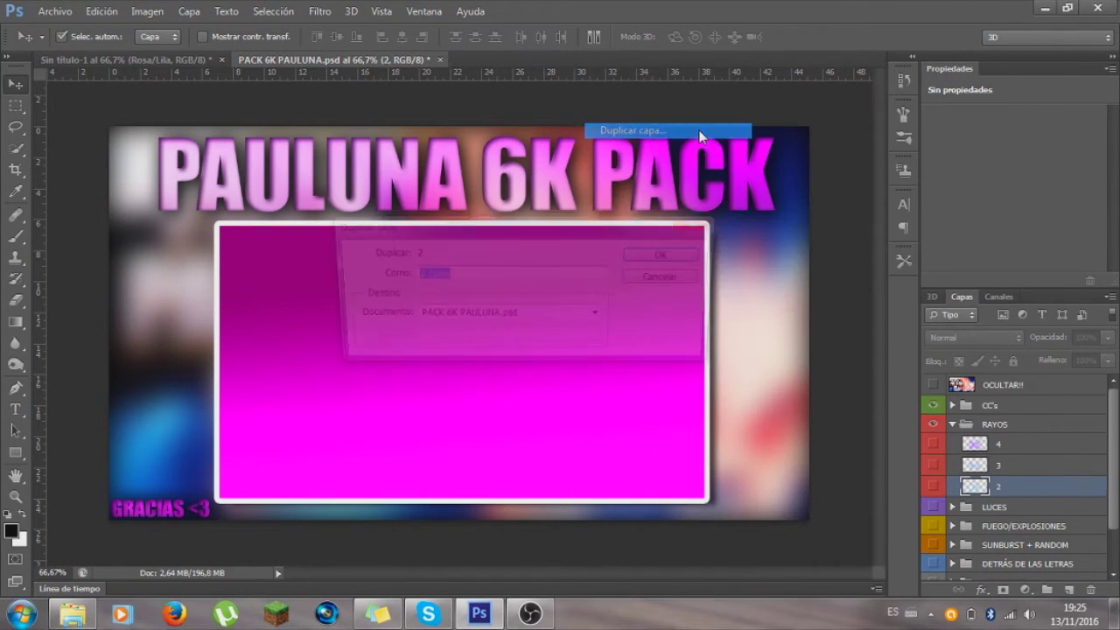
click(547, 320)
click(538, 334)
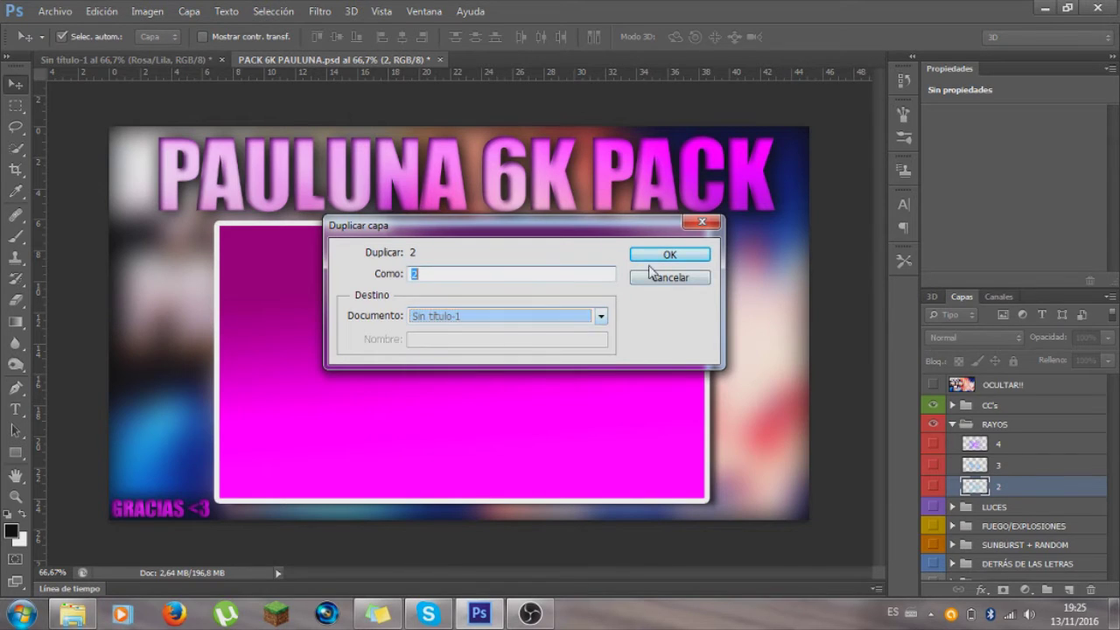
click(669, 253)
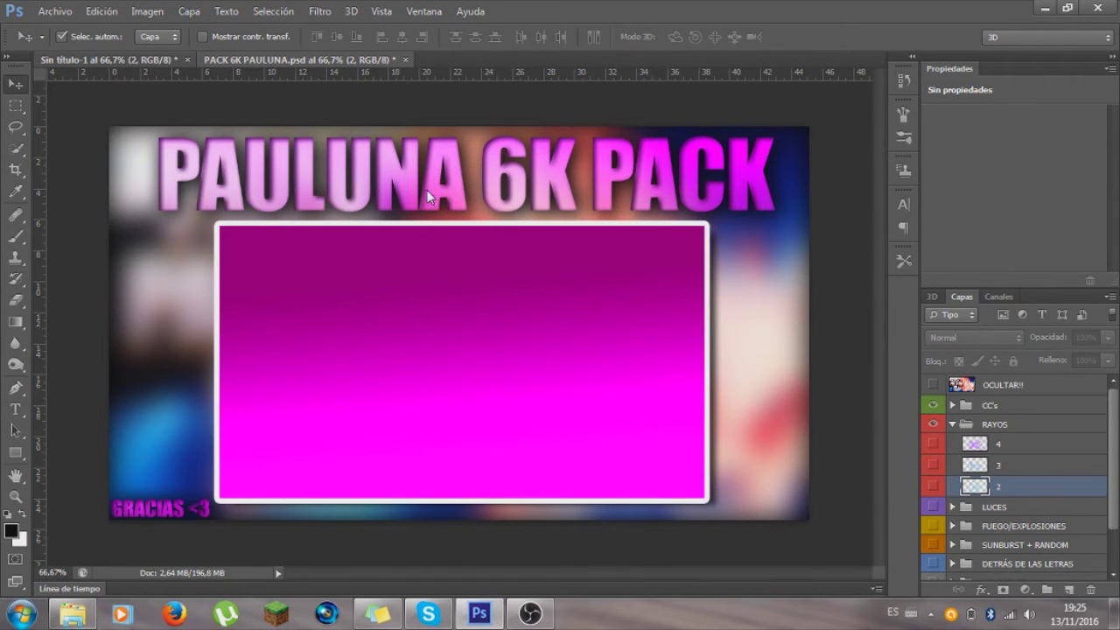
key(ctrl+Tab)
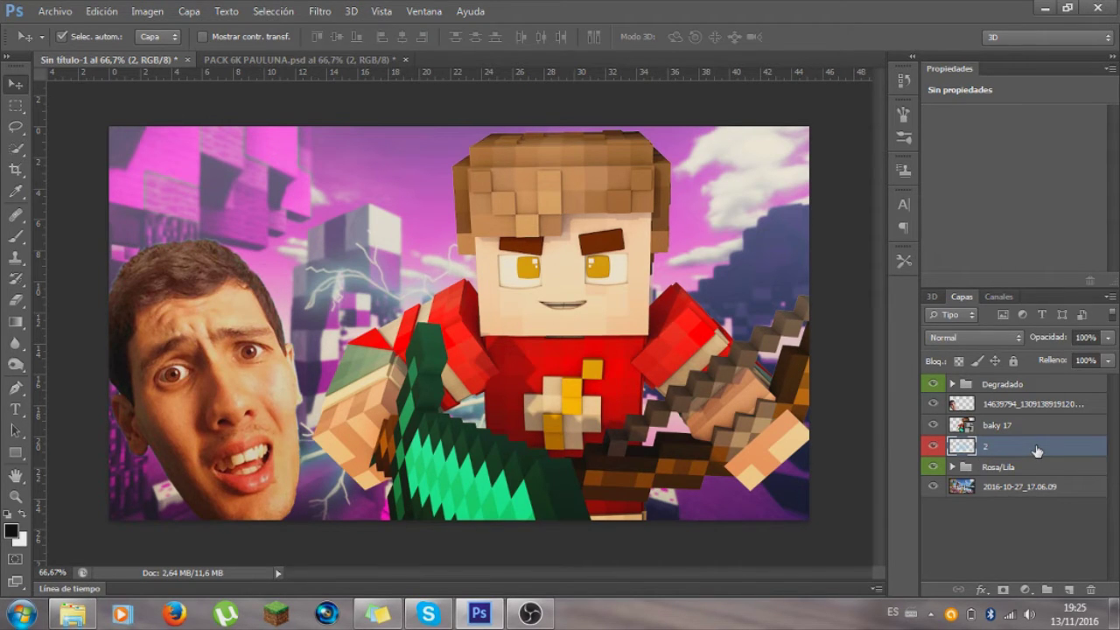
Step: Shift lightning layer 2 lower-left with Ctrl+T around the face, then open its Opciones de fusión
key(ctrl+t)
mouse_move(327, 300)
mouse_down()
mouse_move(269, 300)
mouse_move(249, 284)
mouse_up()
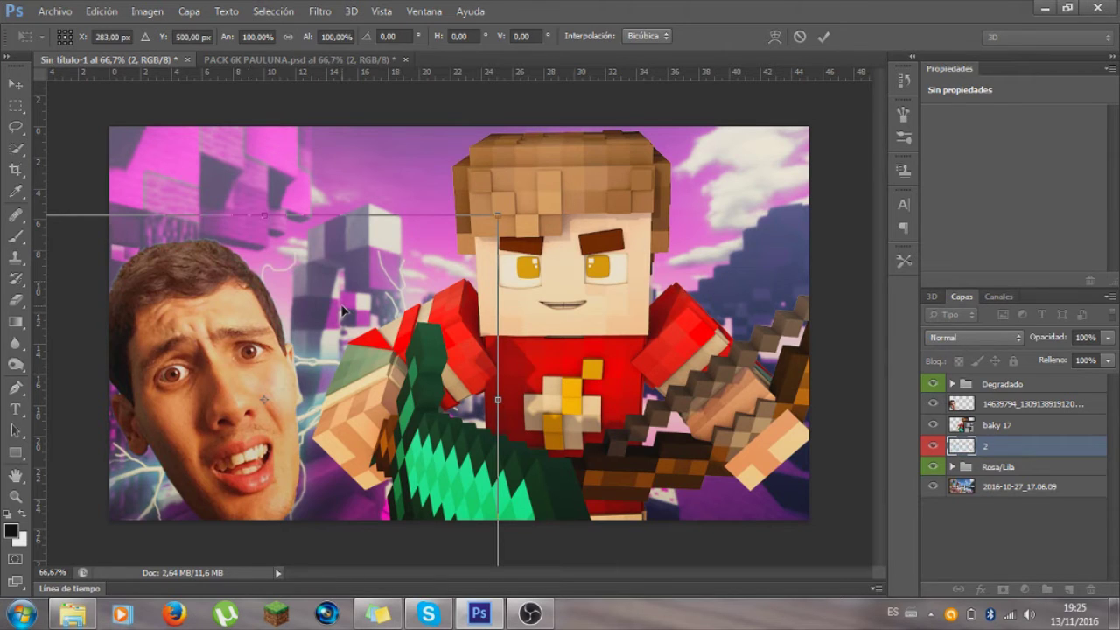
key(Return)
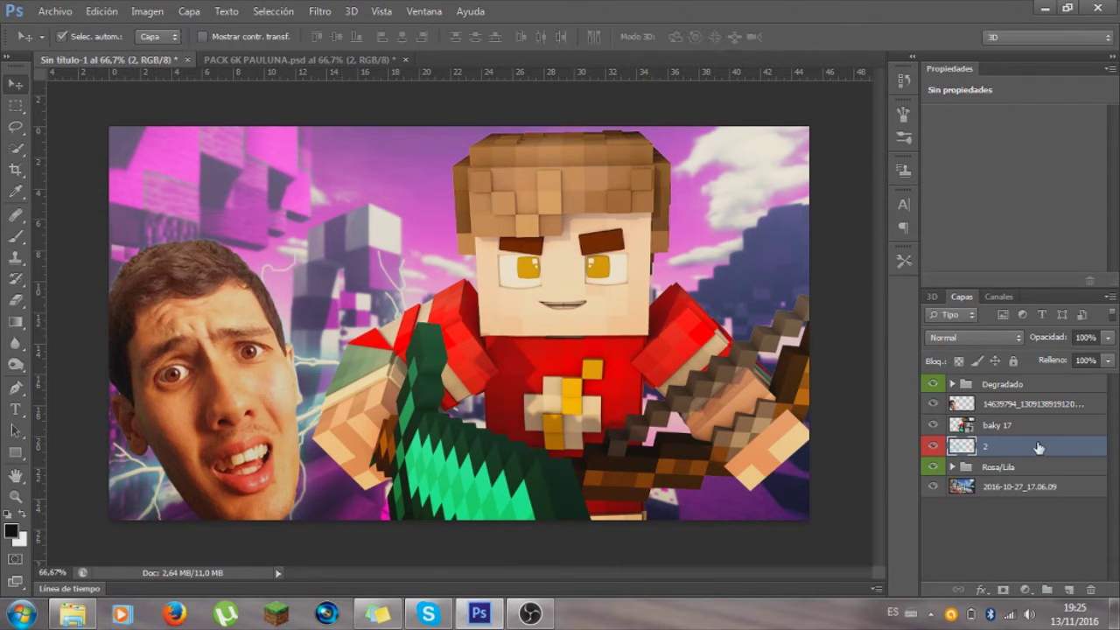
right_click(1033, 450)
click(696, 91)
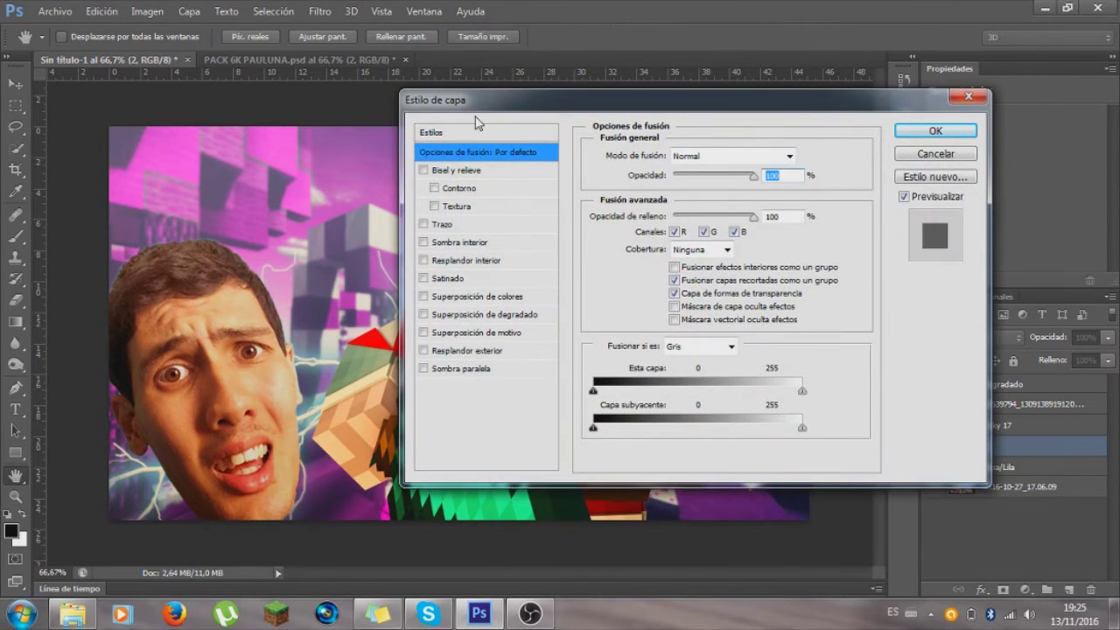
Step: Add a Colour Overlay effect to lightning layer 2 and open its colour picker
drag(495, 101, 630, 77)
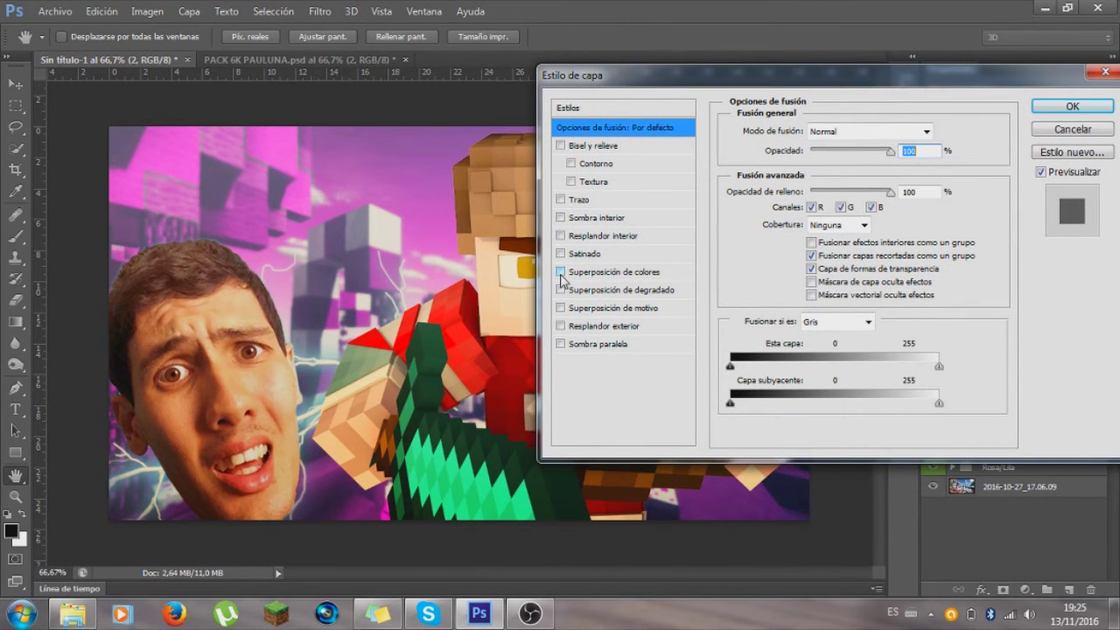
click(561, 272)
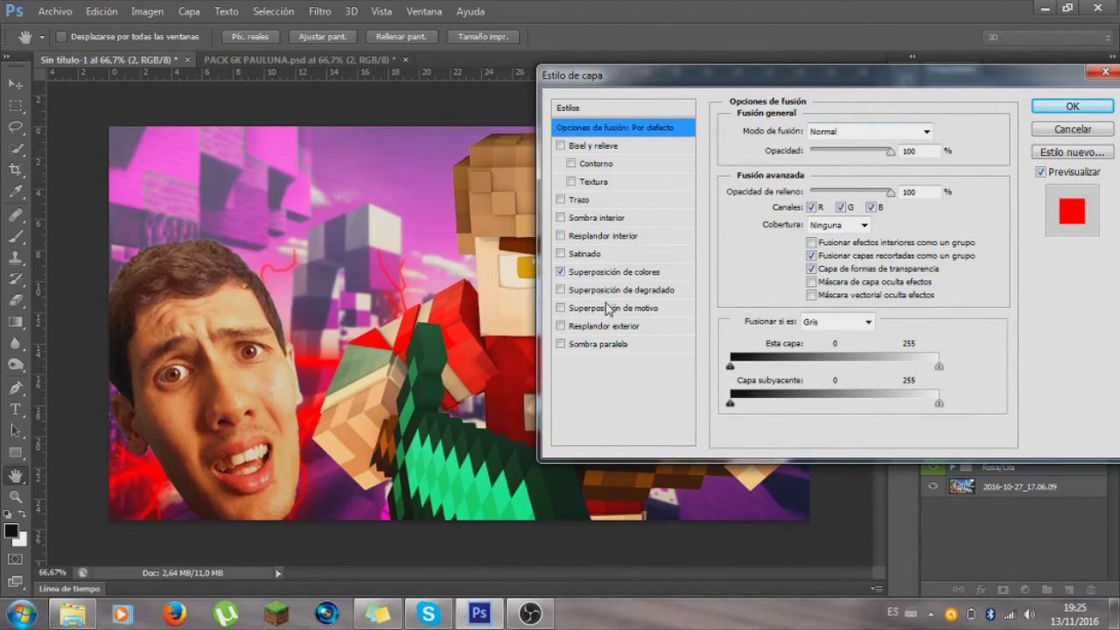
click(602, 272)
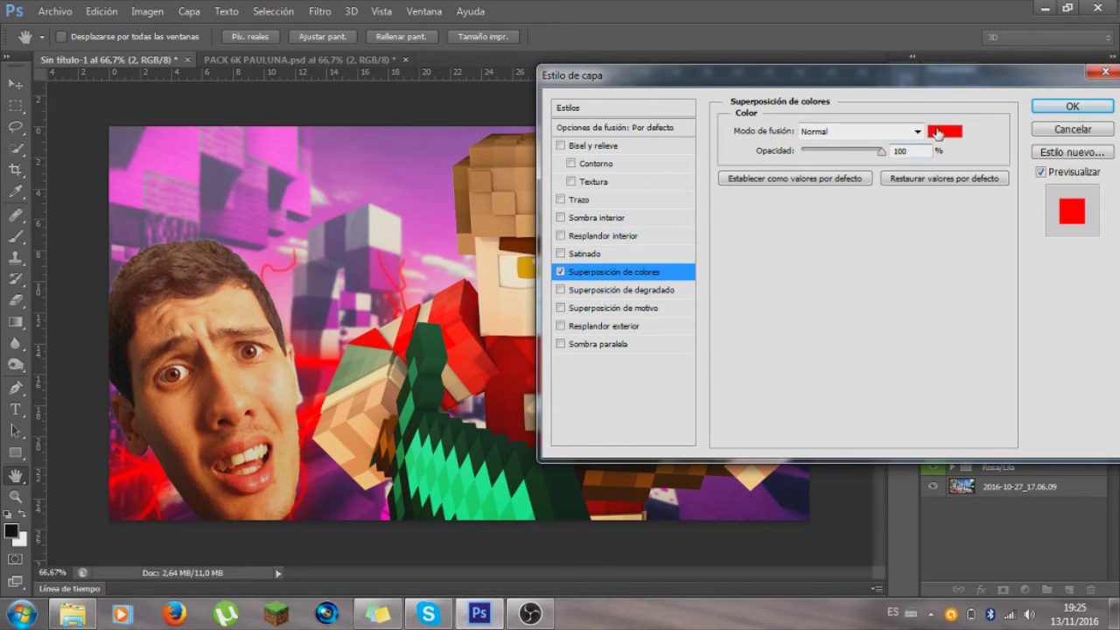
click(943, 131)
Step: Set the overlay to bright yellow #e6f135, apply it, and return to PACK 6K PAULUNA
mouse_move(761, 400)
mouse_down()
mouse_move(710, 407)
mouse_move(722, 443)
mouse_up()
click(839, 445)
mouse_move(845, 456)
mouse_down()
mouse_move(850, 401)
mouse_move(842, 529)
mouse_up()
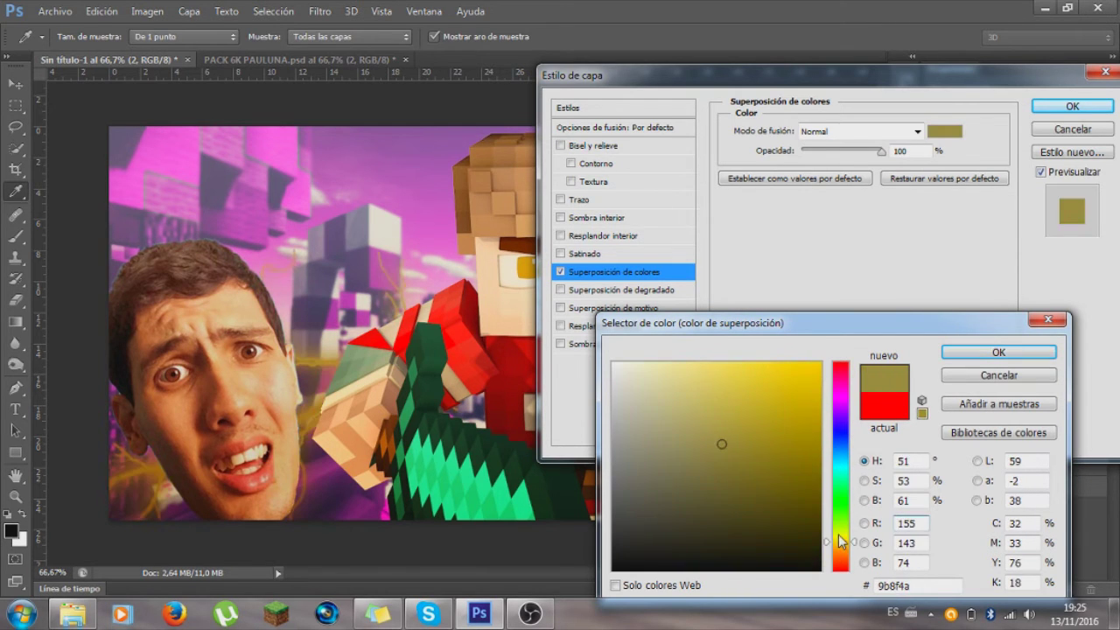
drag(842, 539, 845, 543)
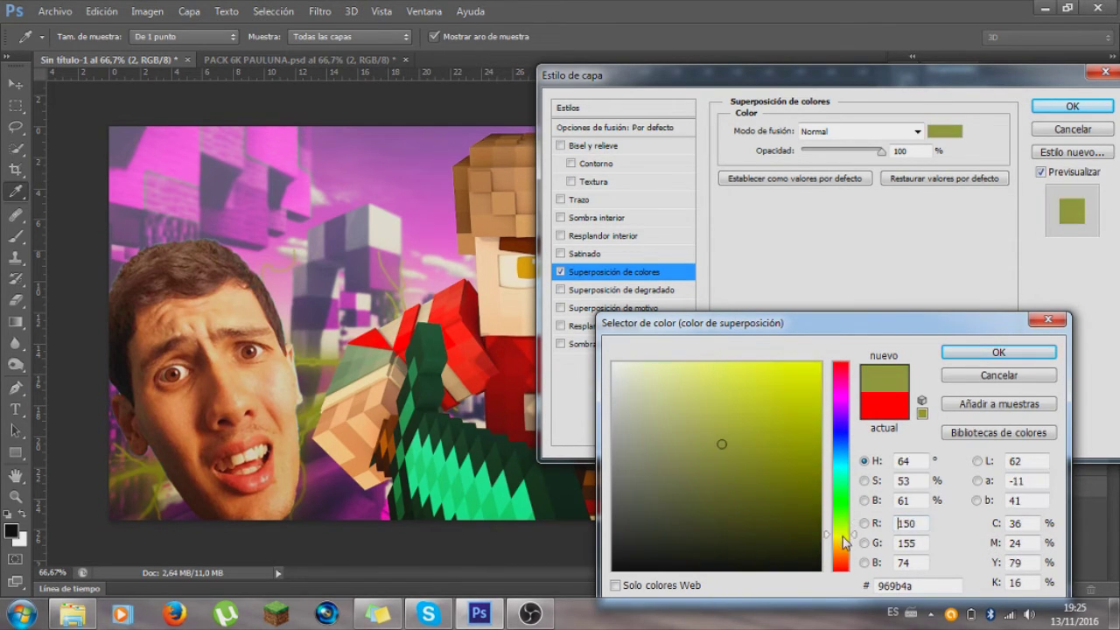
drag(787, 437, 799, 374)
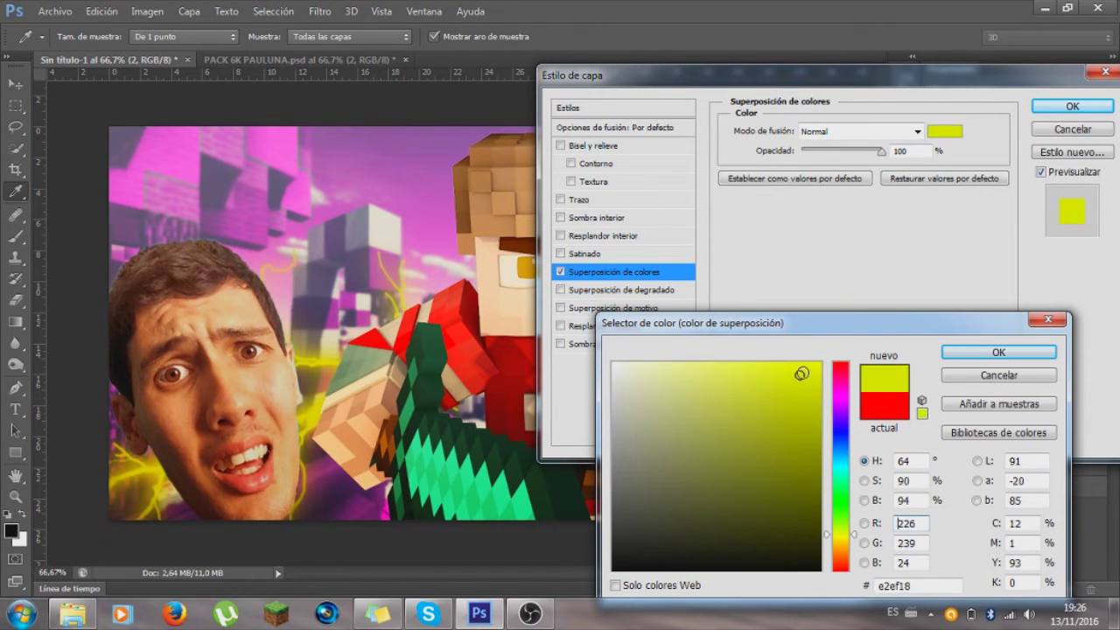
click(775, 374)
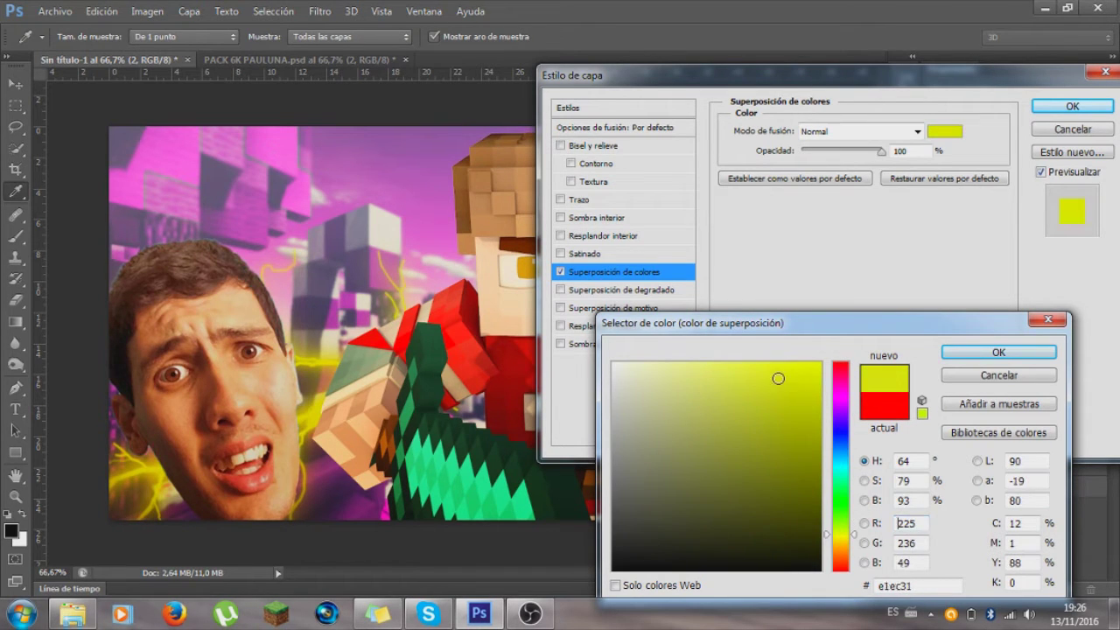
click(971, 357)
click(1072, 106)
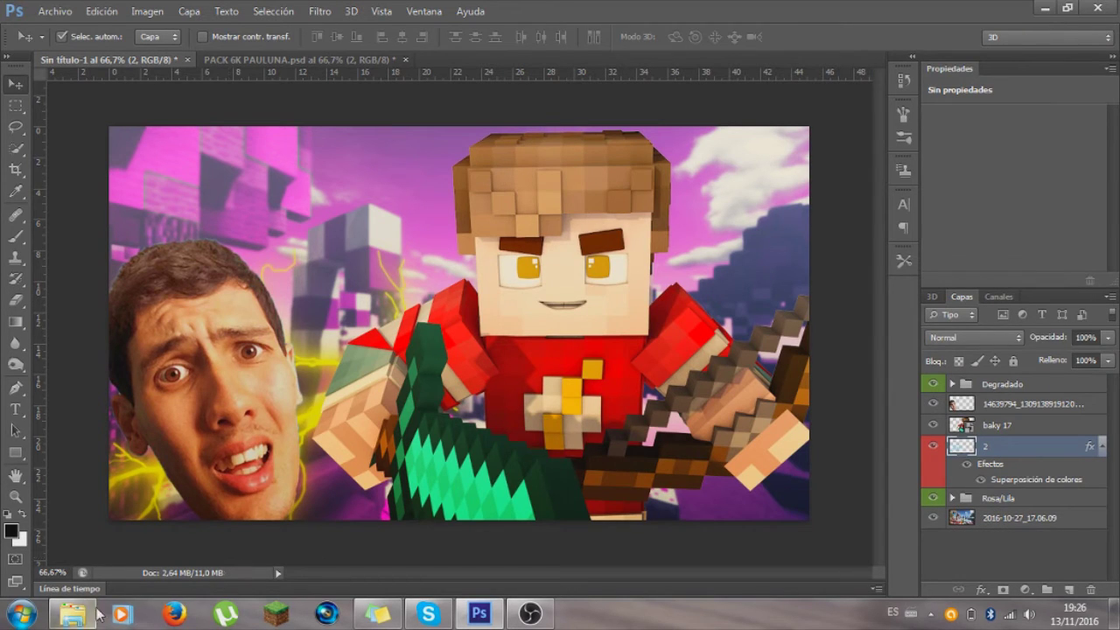
click(313, 55)
click(952, 426)
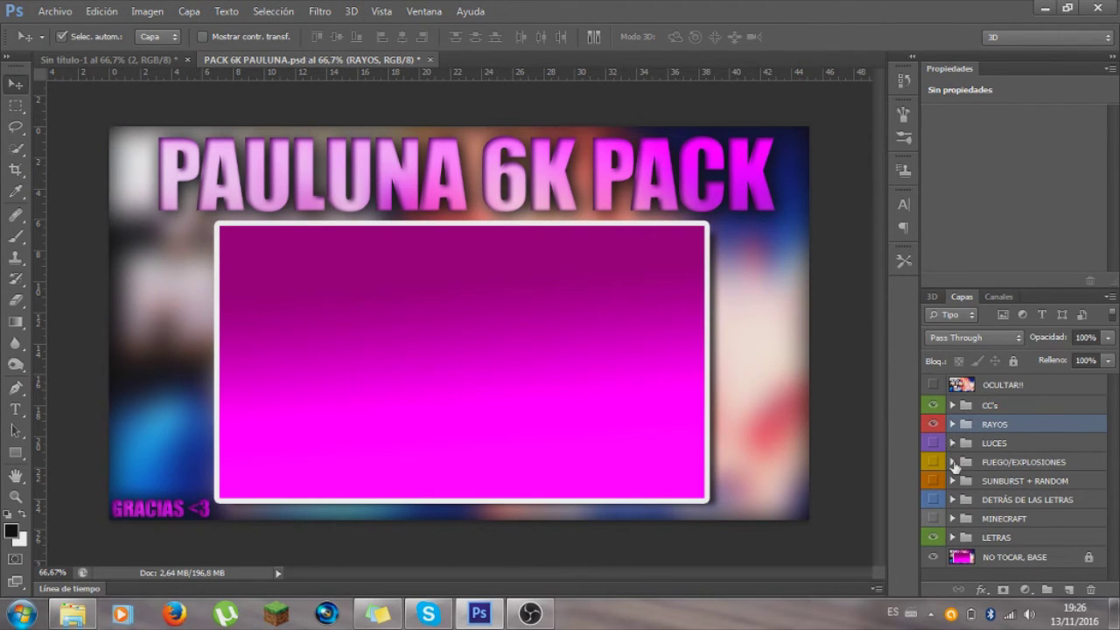
Step: Preview explosion layers 9 and 11, then show the orange CFF explosion in FUEGO/EXPLOSIONES
click(952, 461)
scroll(952, 470, down, 1)
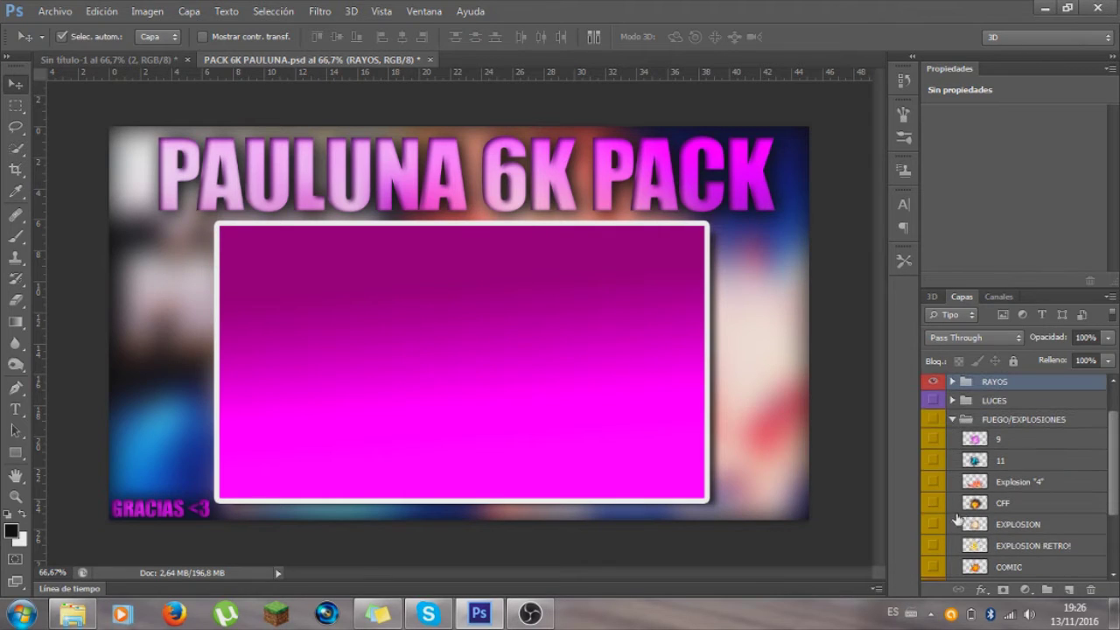
click(934, 440)
click(934, 440)
click(932, 461)
click(932, 460)
click(931, 440)
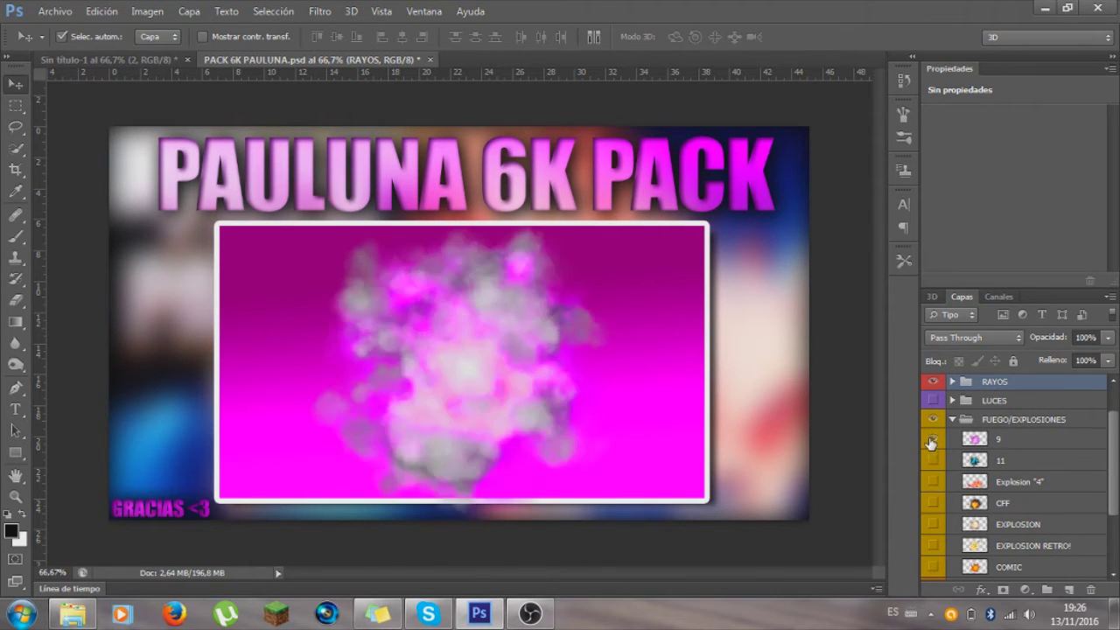
click(933, 440)
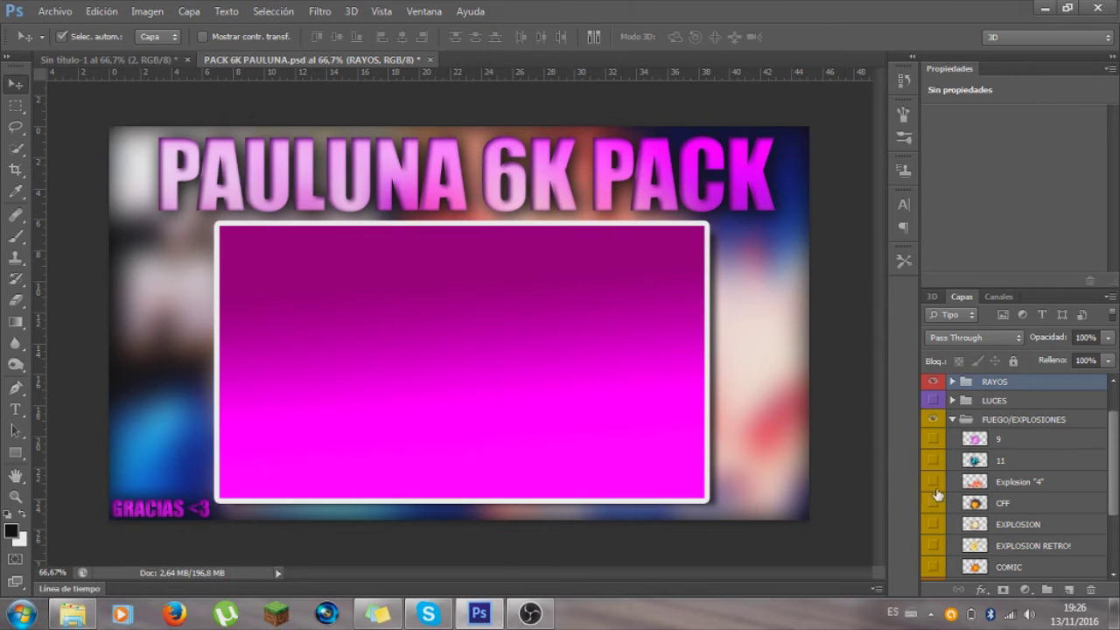
click(933, 504)
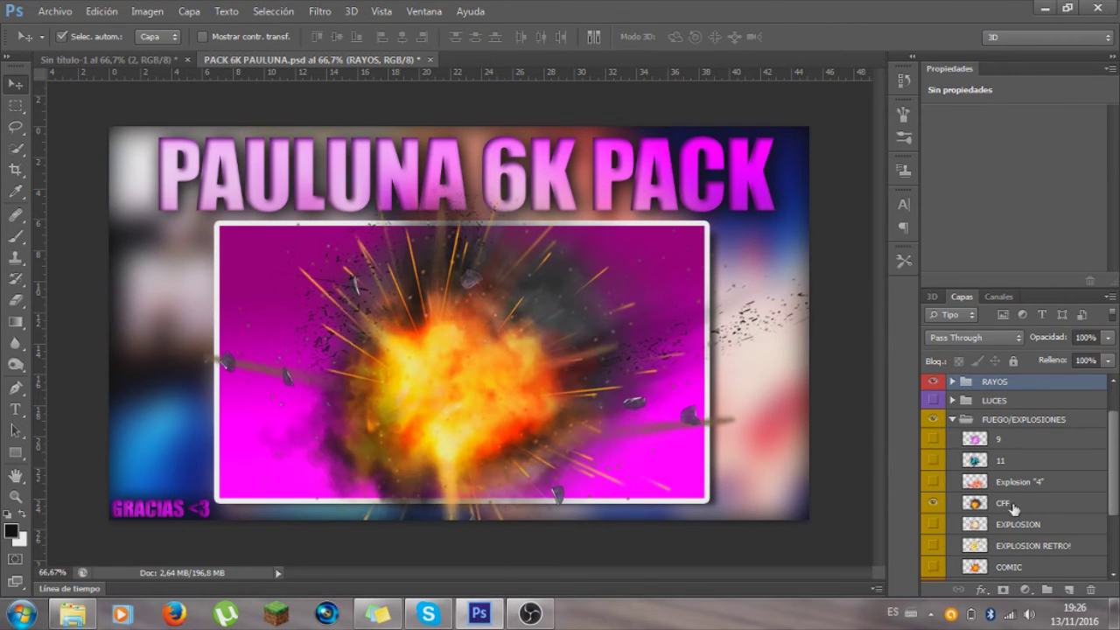
right_click(1013, 506)
Step: Duplicate the CFF explosion layer into Sin título-1 and switch to that document
click(723, 127)
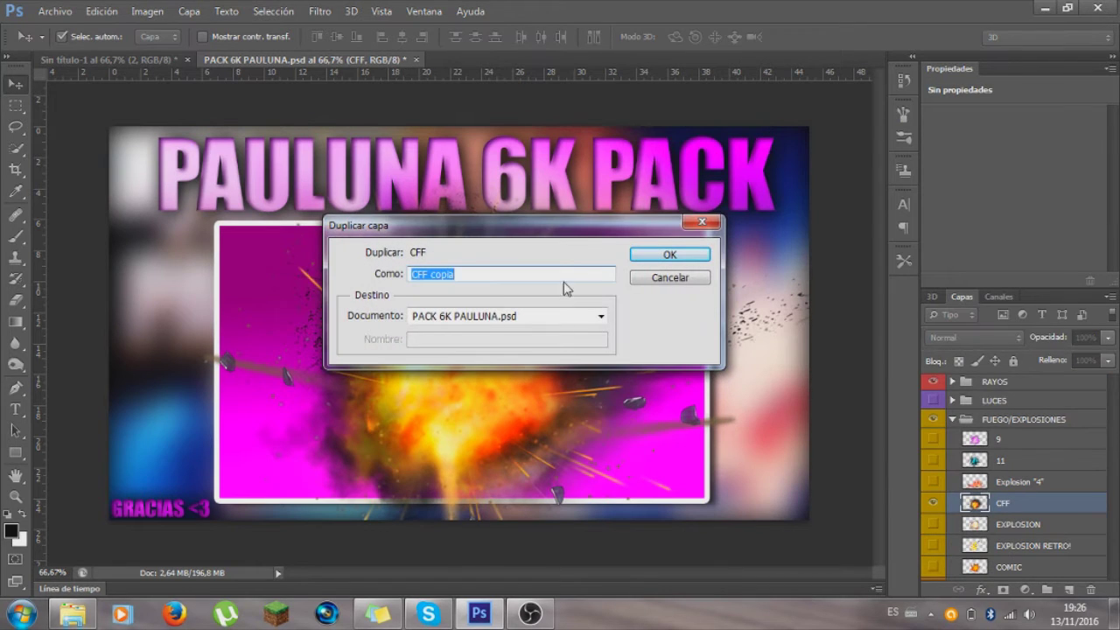
click(564, 315)
click(516, 339)
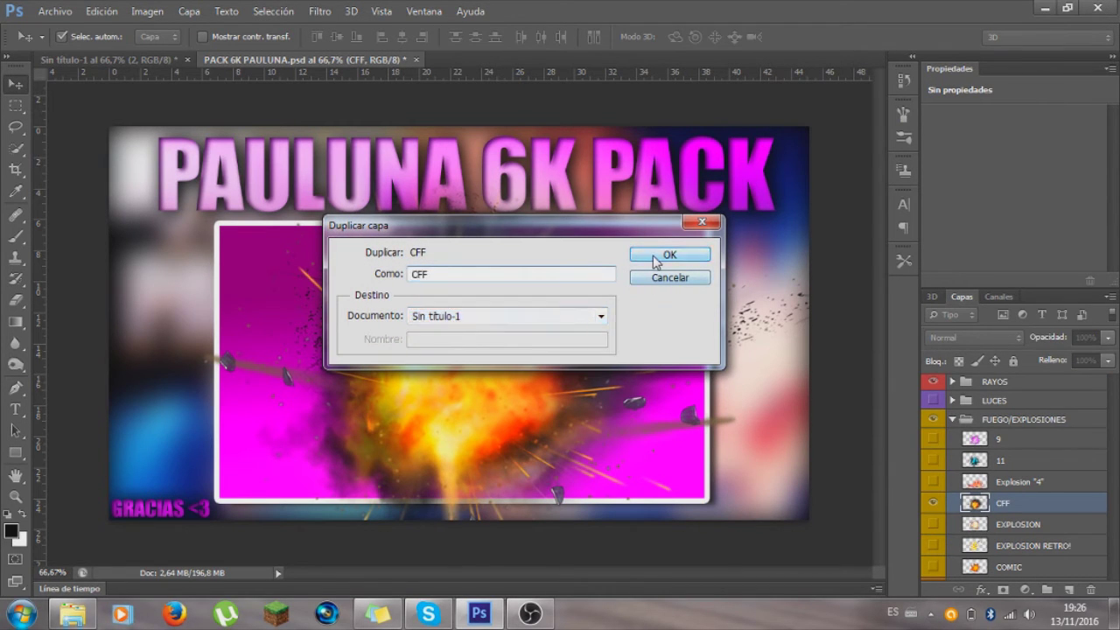
click(654, 259)
key(ctrl+Tab)
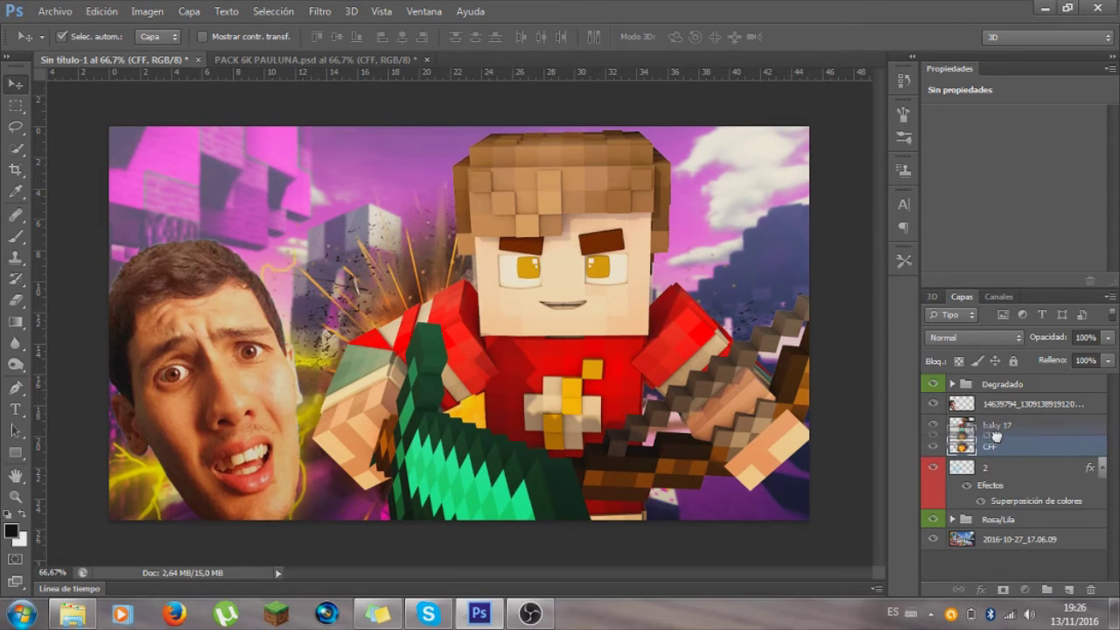
Step: Place the CFF explosion above baky 17 at the thumbnail's lower right, then start duplicating it
drag(993, 449, 989, 418)
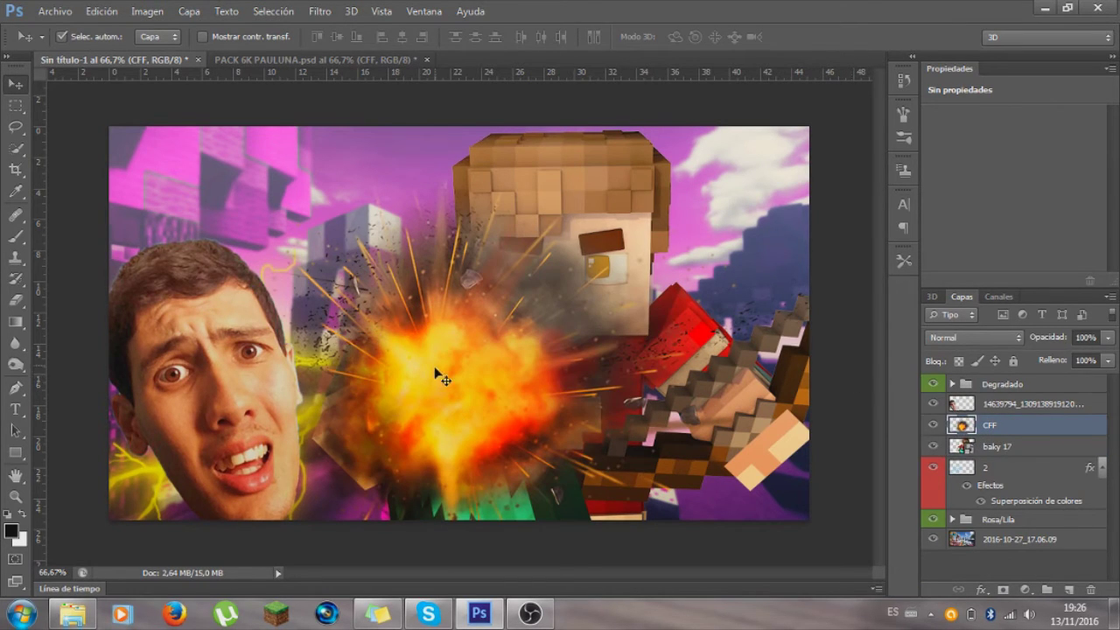
click(442, 377)
click(537, 387)
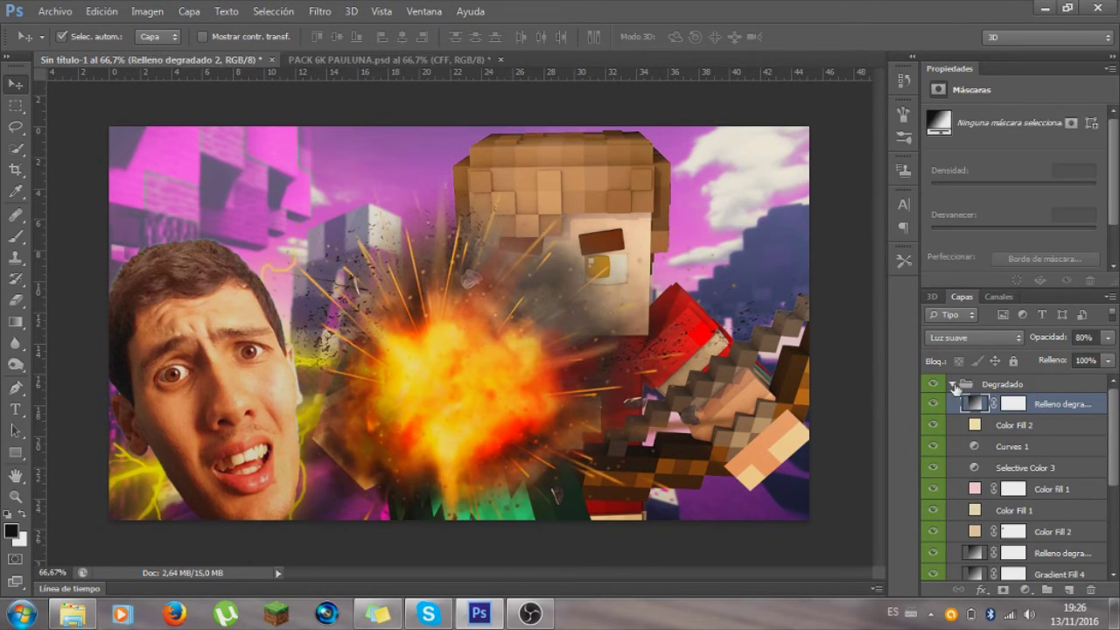
click(953, 385)
click(988, 424)
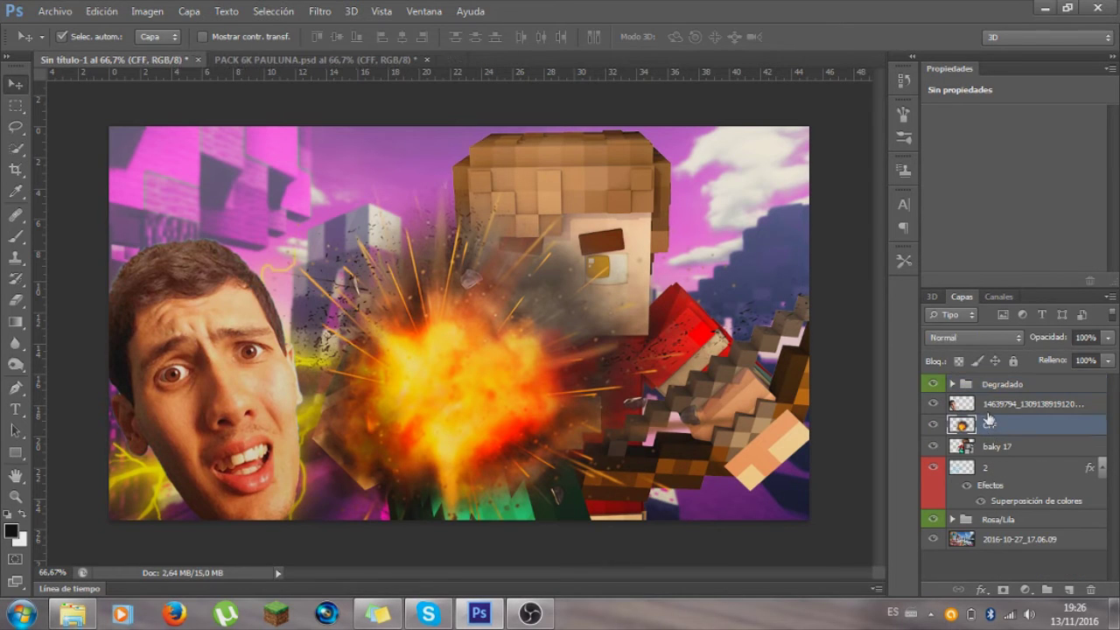
key(ctrl+t)
drag(534, 386, 706, 471)
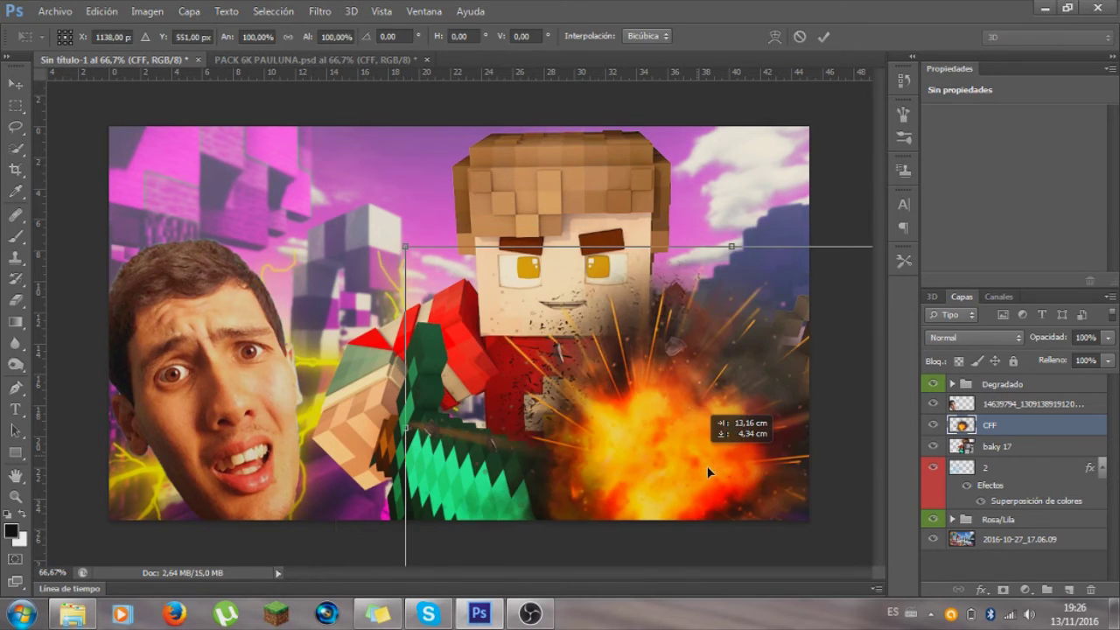
drag(707, 465, 711, 479)
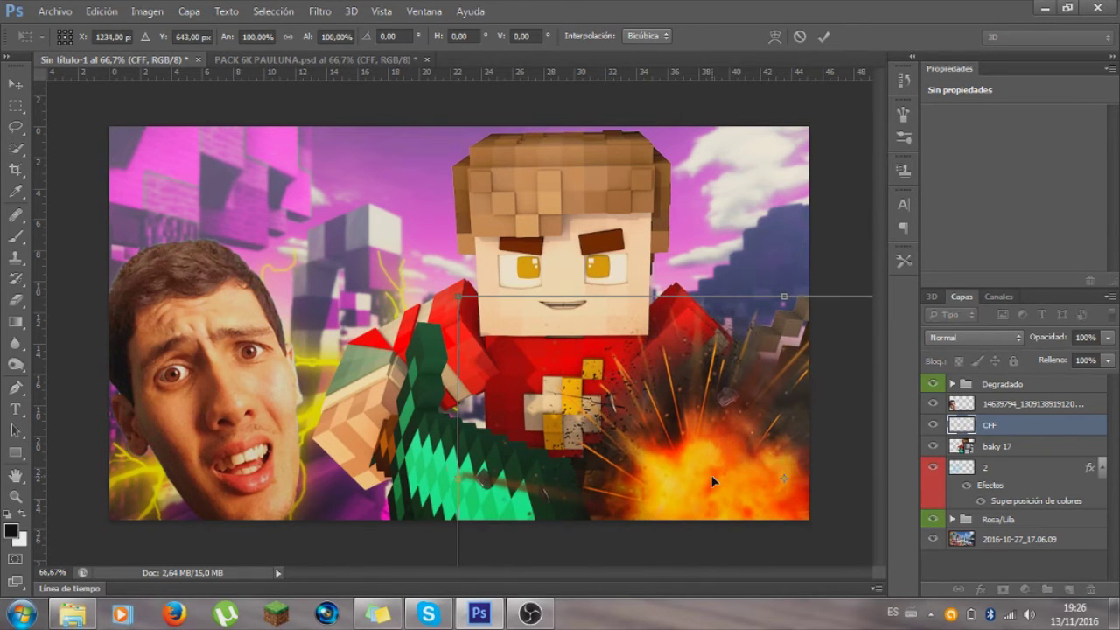
key(Return)
right_click(1000, 433)
click(677, 142)
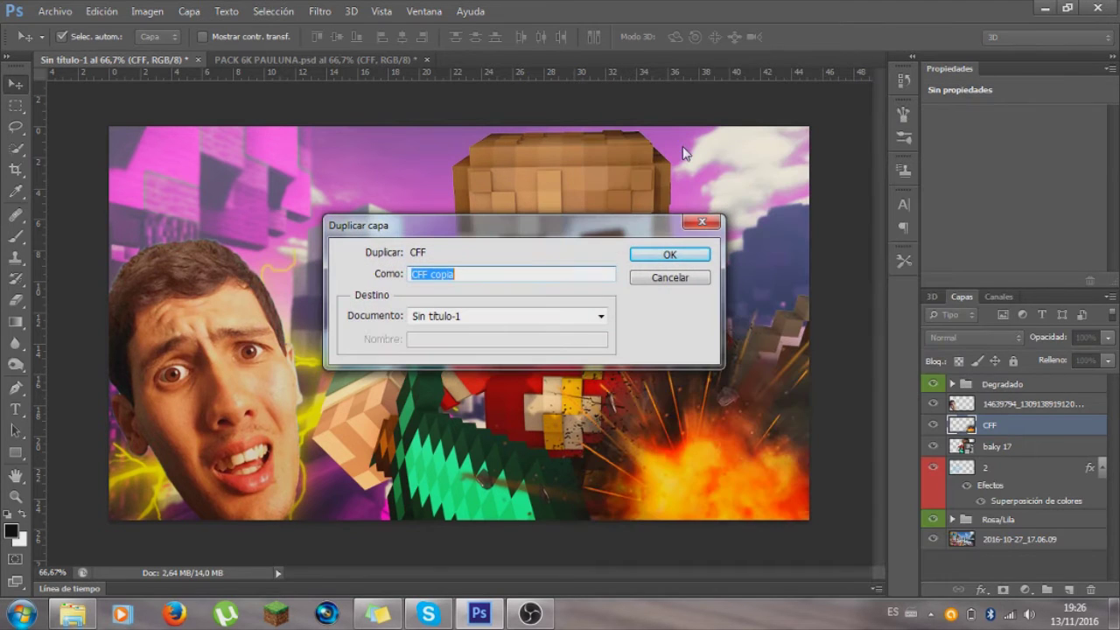
Step: Create the CFF copia explosion and move it to the lower left
click(668, 254)
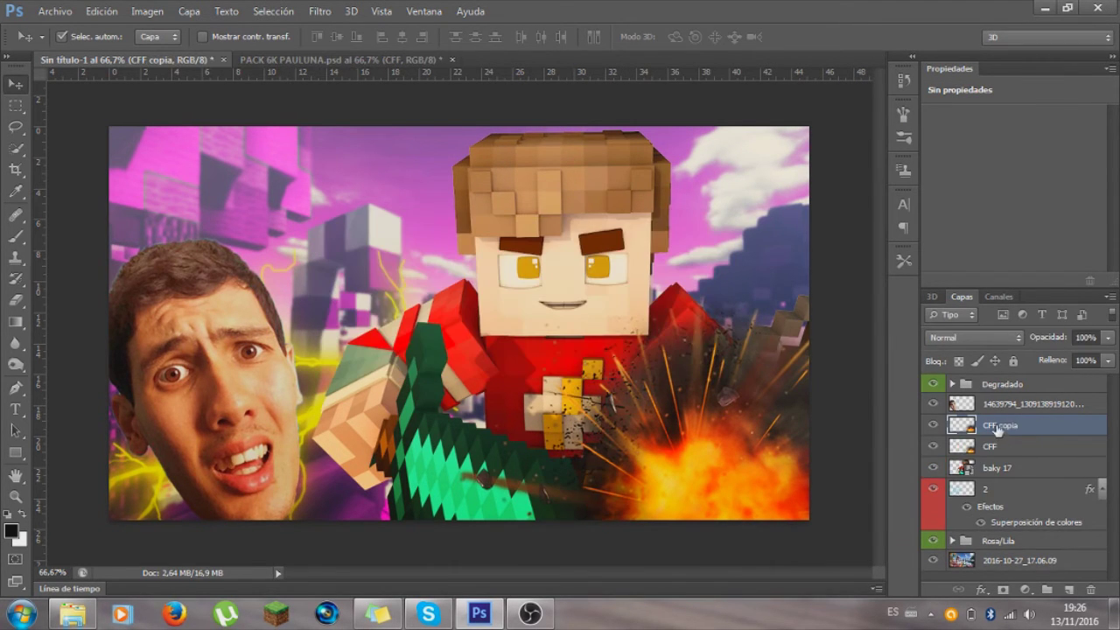
key(ctrl+t)
drag(673, 428, 588, 439)
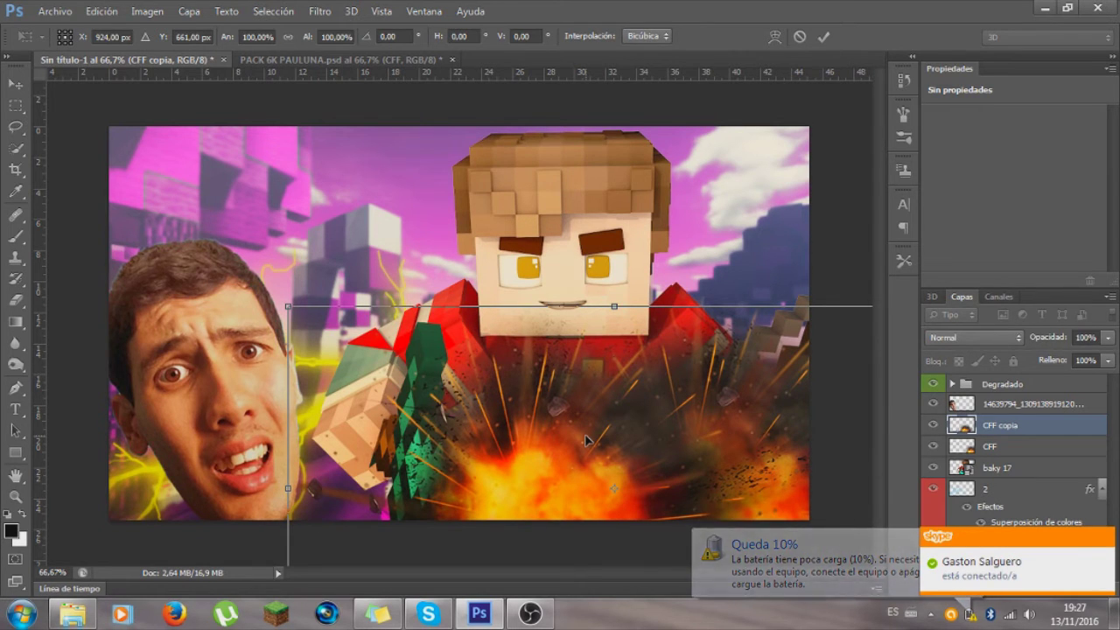
mouse_move(546, 424)
mouse_down()
mouse_move(487, 430)
mouse_move(456, 468)
mouse_move(410, 451)
mouse_up()
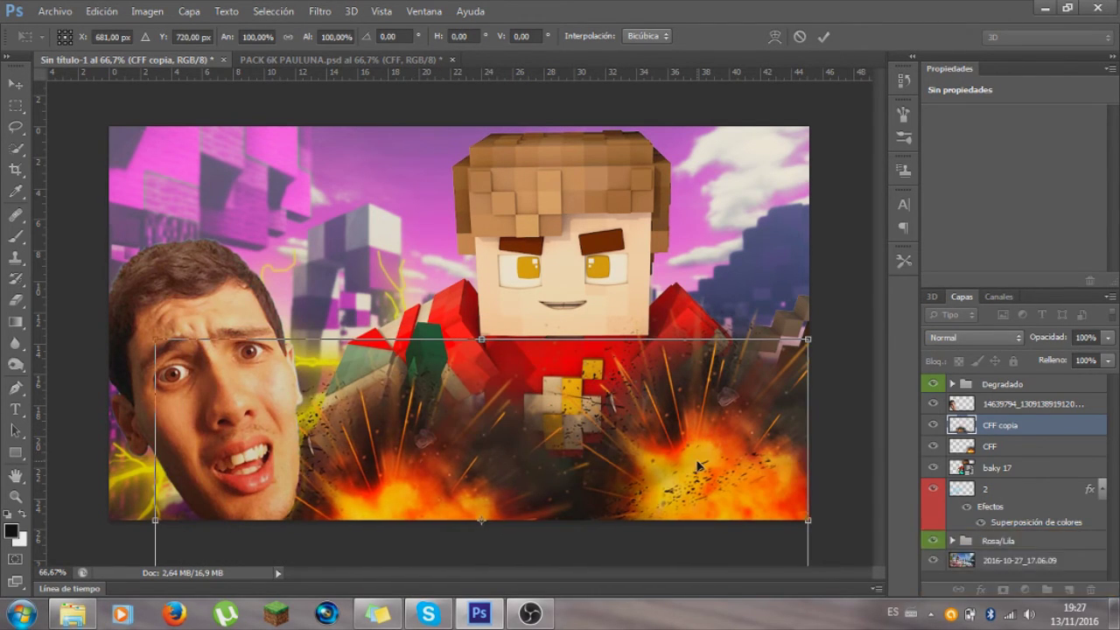
key(Return)
Step: Duplicate it as CFF copia 2 and place it right along the bottom
right_click(1013, 426)
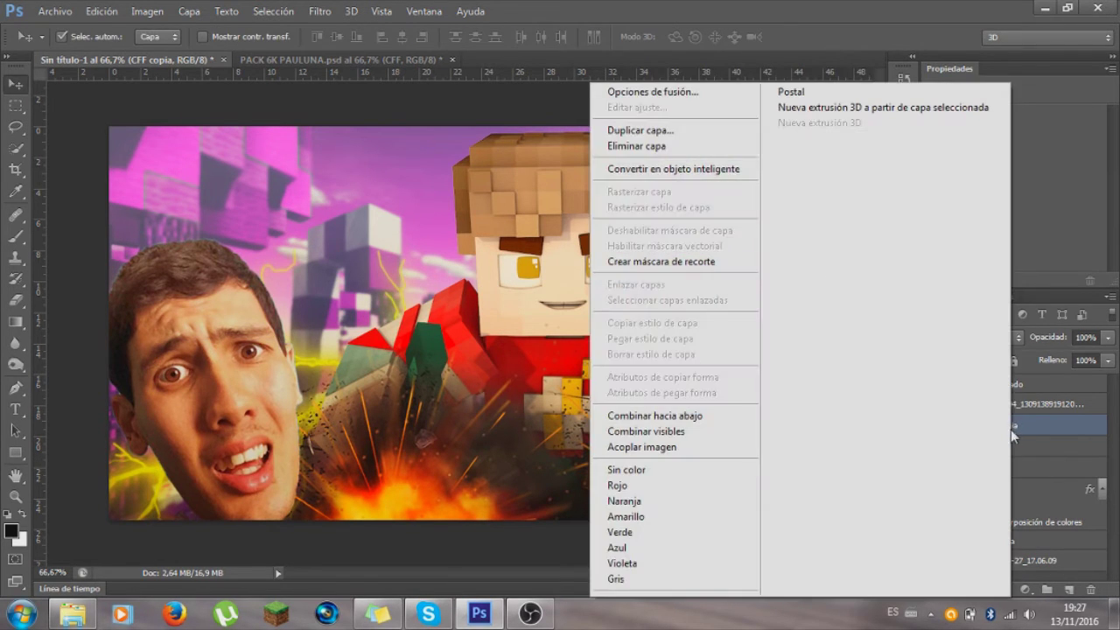
click(648, 129)
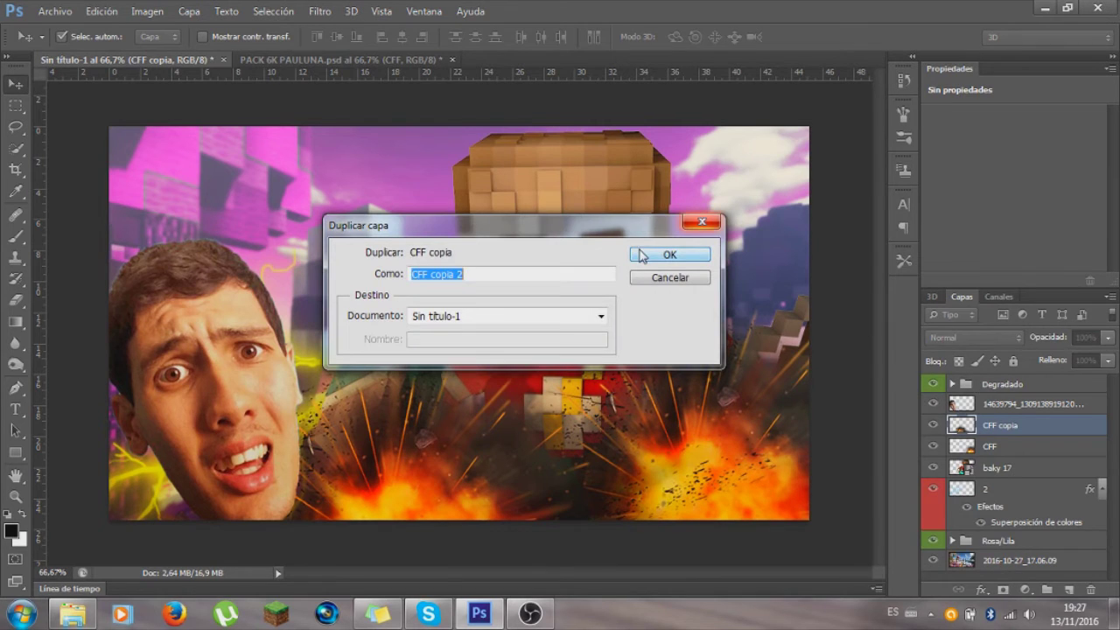
click(665, 258)
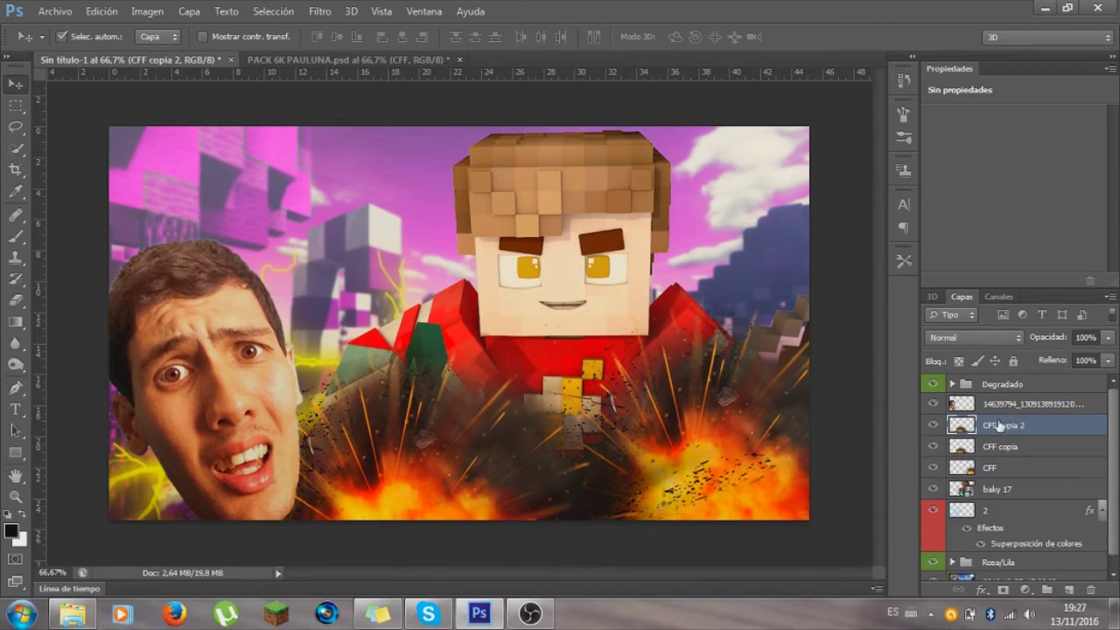
key(ctrl+t)
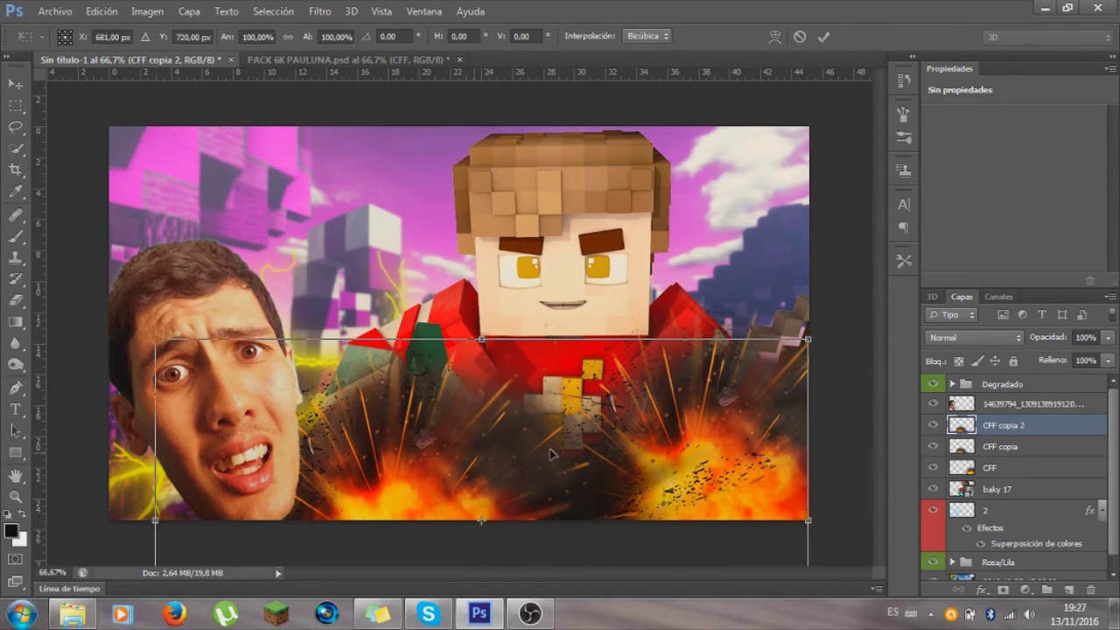
drag(566, 453, 605, 469)
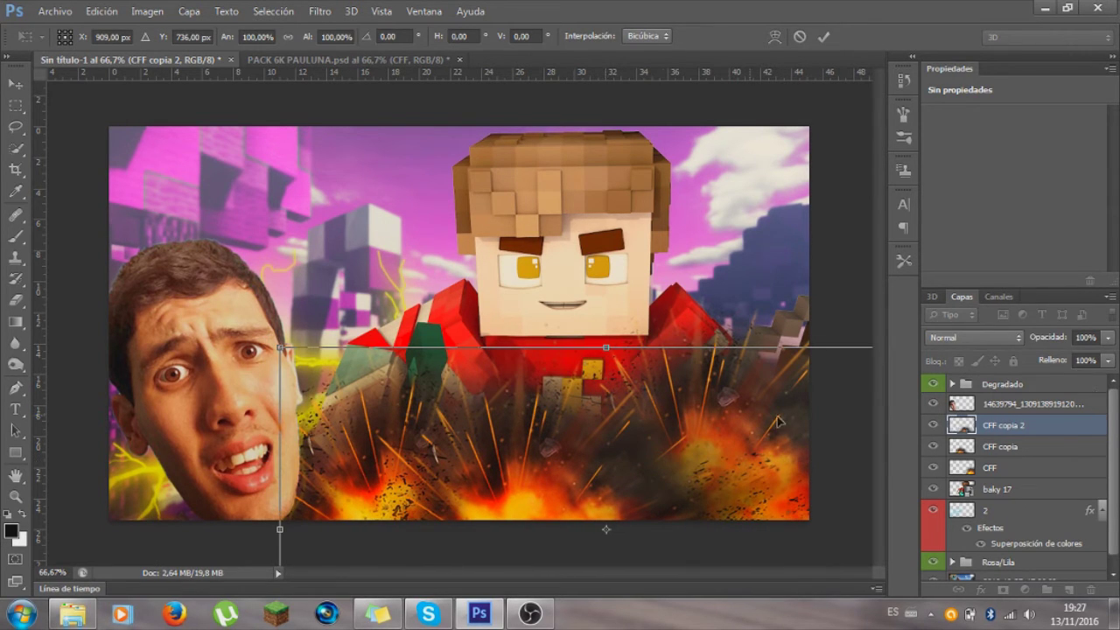
key(Return)
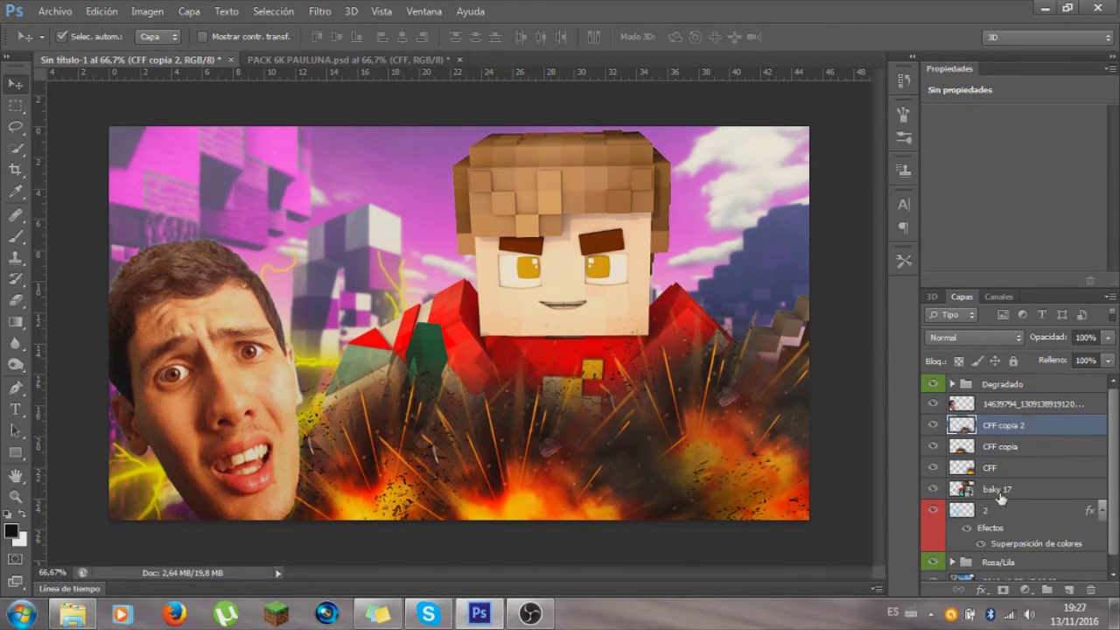
Step: Start moving the baky 17 character upward with Free Transform
click(998, 491)
key(ctrl+t)
drag(586, 269, 593, 219)
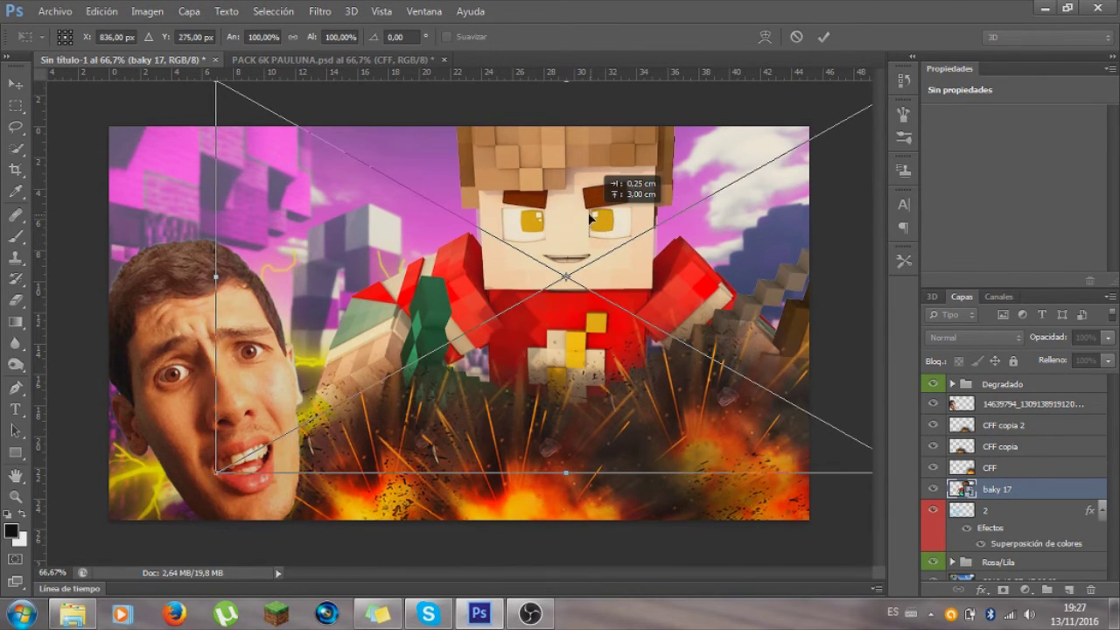
Step: Commit baky 17 slightly up and left, then return to PACK 6K PAULUNA.psd
drag(593, 219, 572, 212)
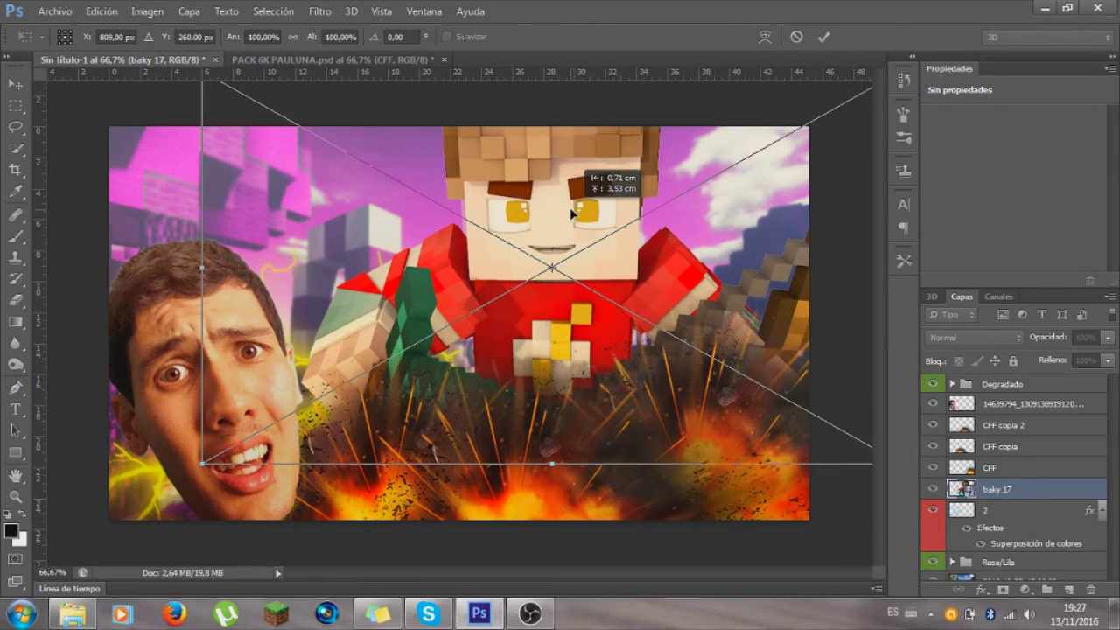
key(Return)
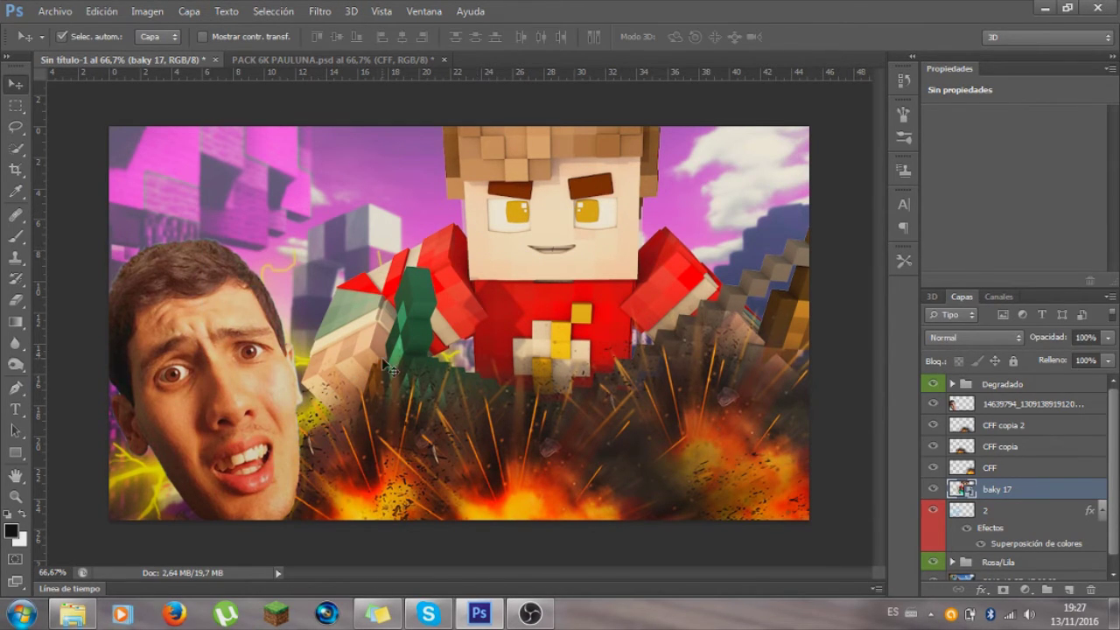
click(285, 58)
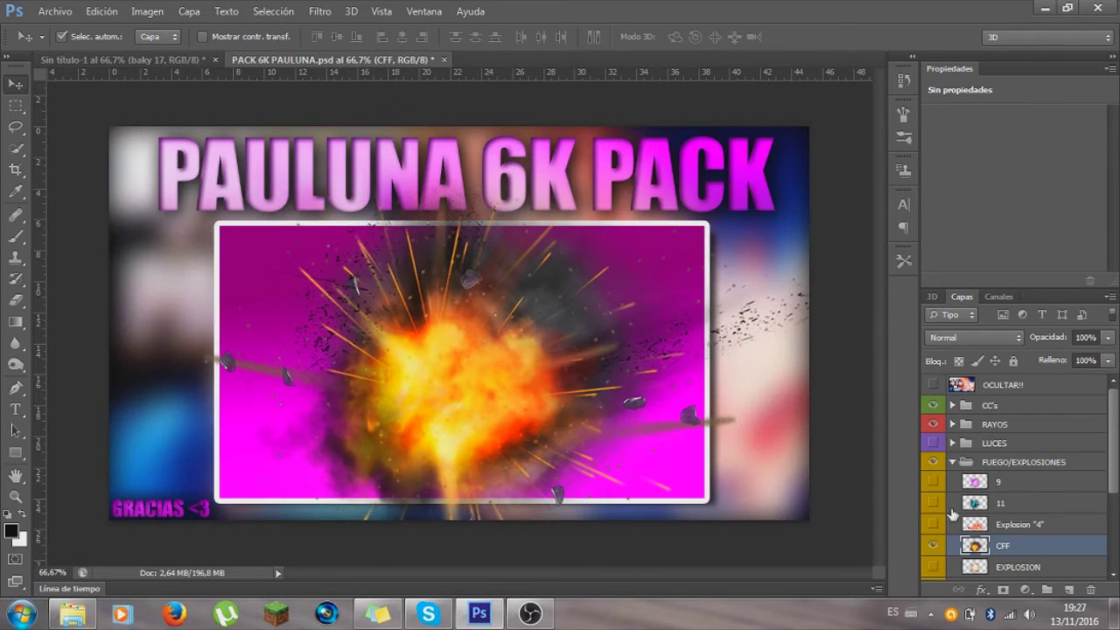
Step: Browse the pack's FUEGO, SUNBURST and LUCES groups and show the Luces bokeh lights
click(932, 546)
click(952, 461)
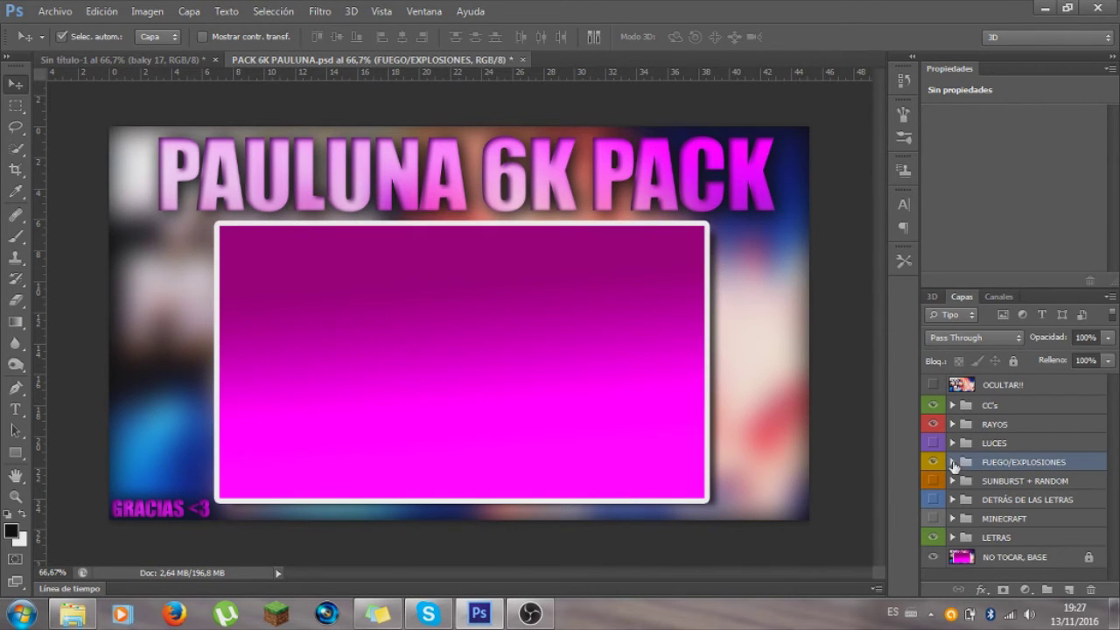
click(951, 481)
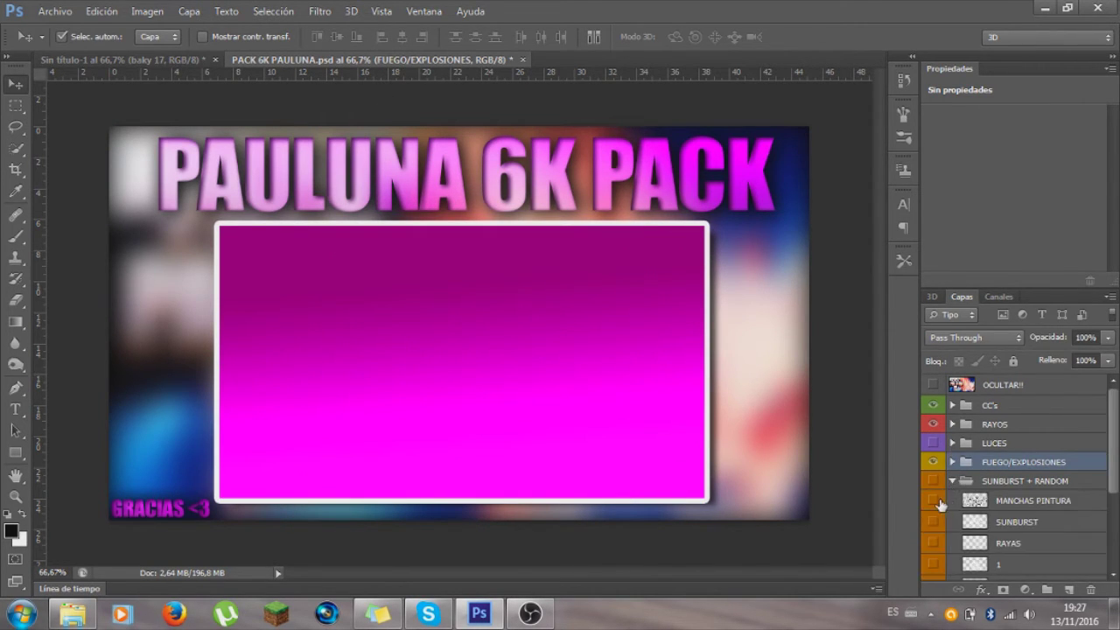
click(933, 521)
click(933, 522)
click(951, 461)
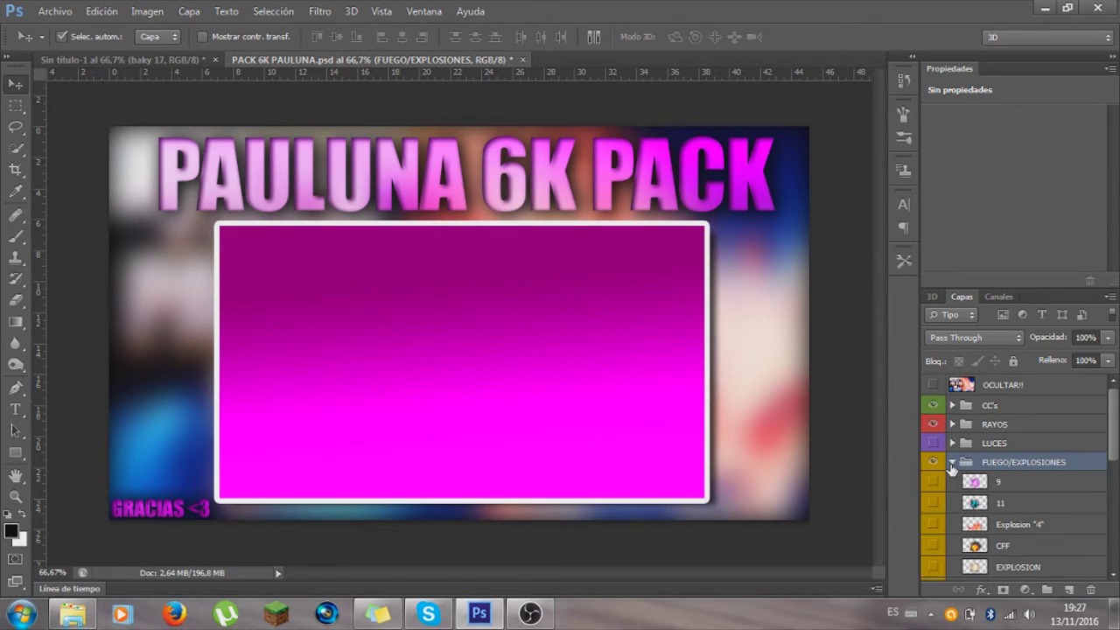
click(951, 462)
click(952, 480)
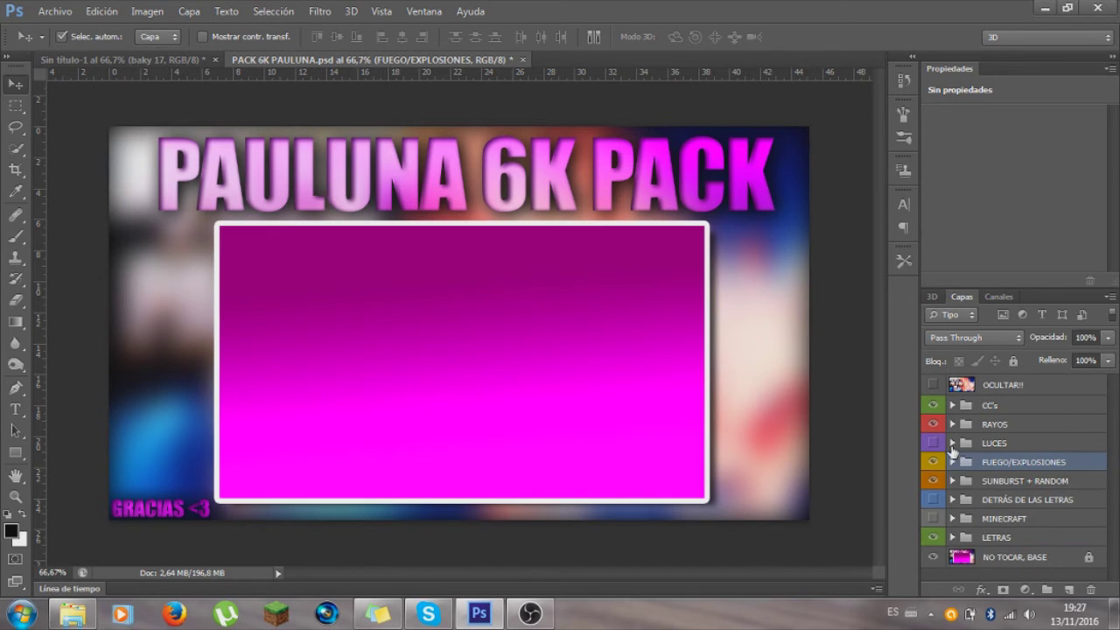
click(952, 443)
scroll(969, 506, down, 3)
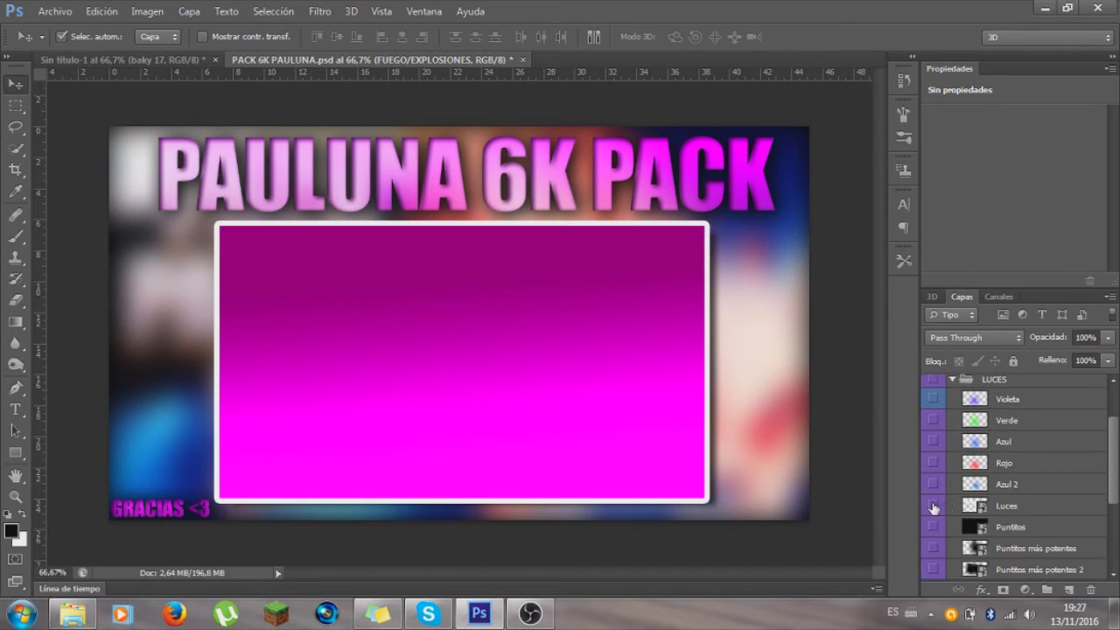
click(932, 507)
Step: Duplicate the Luces layer into Sin título-1 and view that document
right_click(1005, 507)
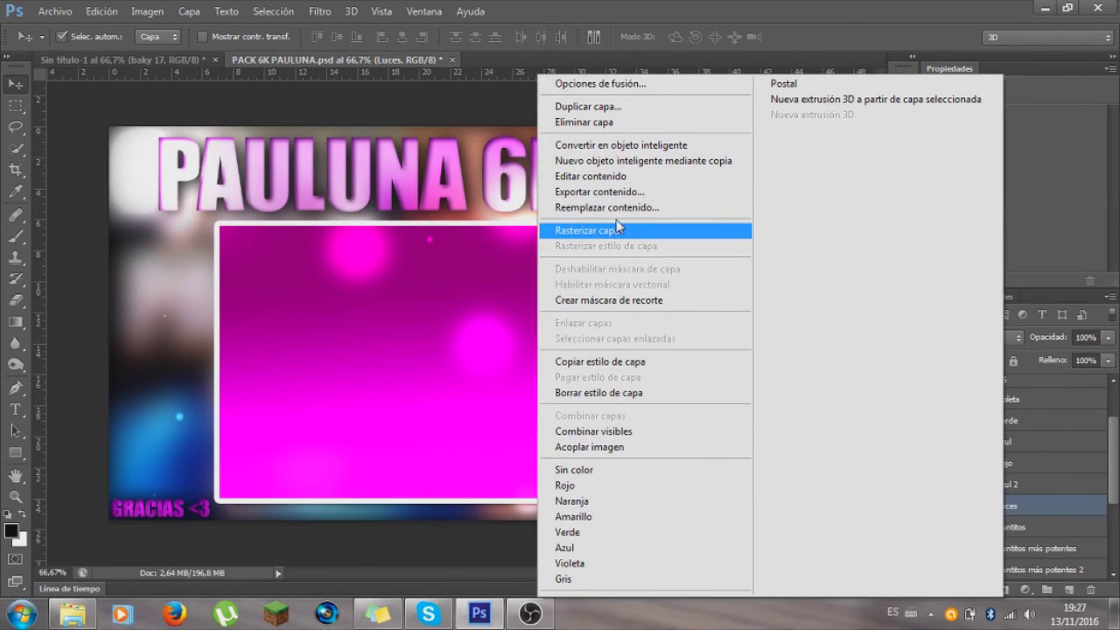
click(594, 106)
click(508, 315)
click(507, 333)
click(647, 255)
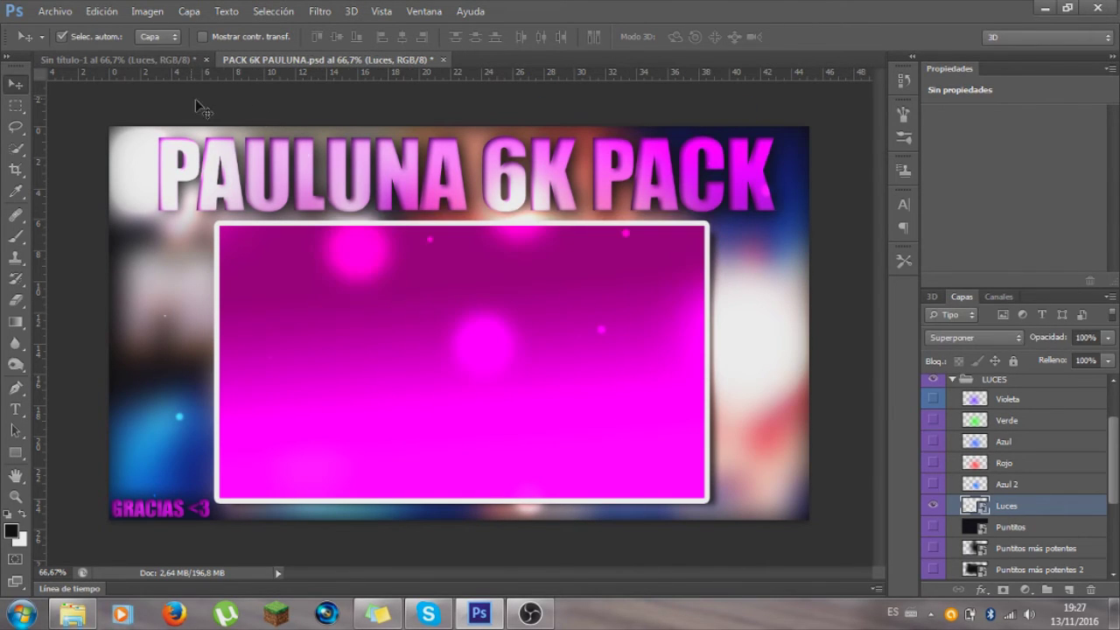
click(172, 66)
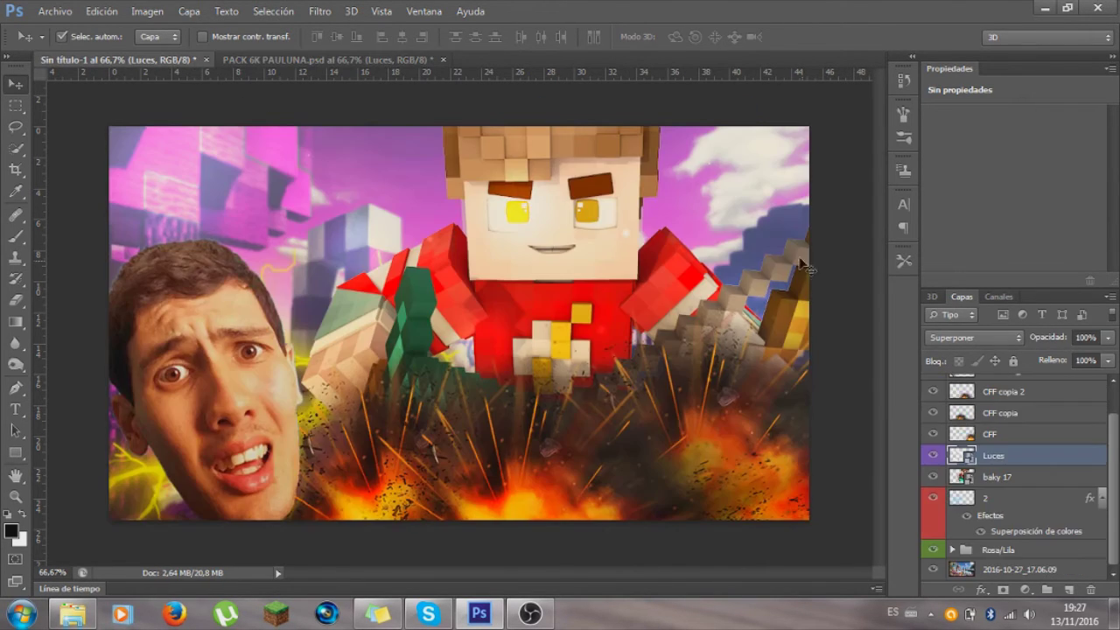
Step: Place Luces below the Degradado group, rasterize it, and erase lights off the face
scroll(989, 477, up, 2)
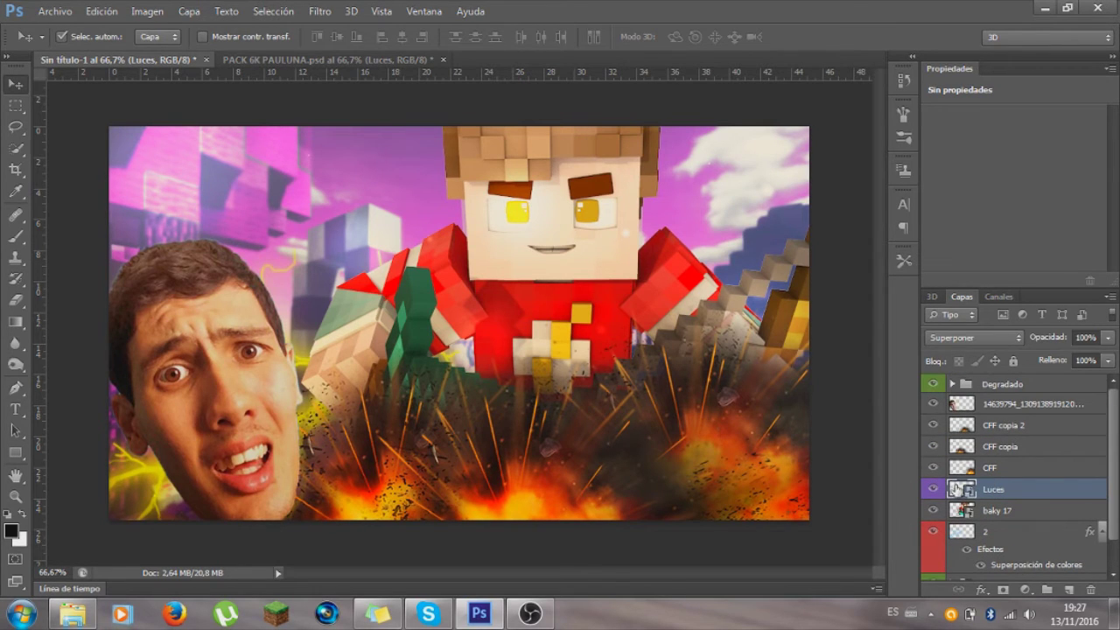
drag(1019, 495, 1035, 398)
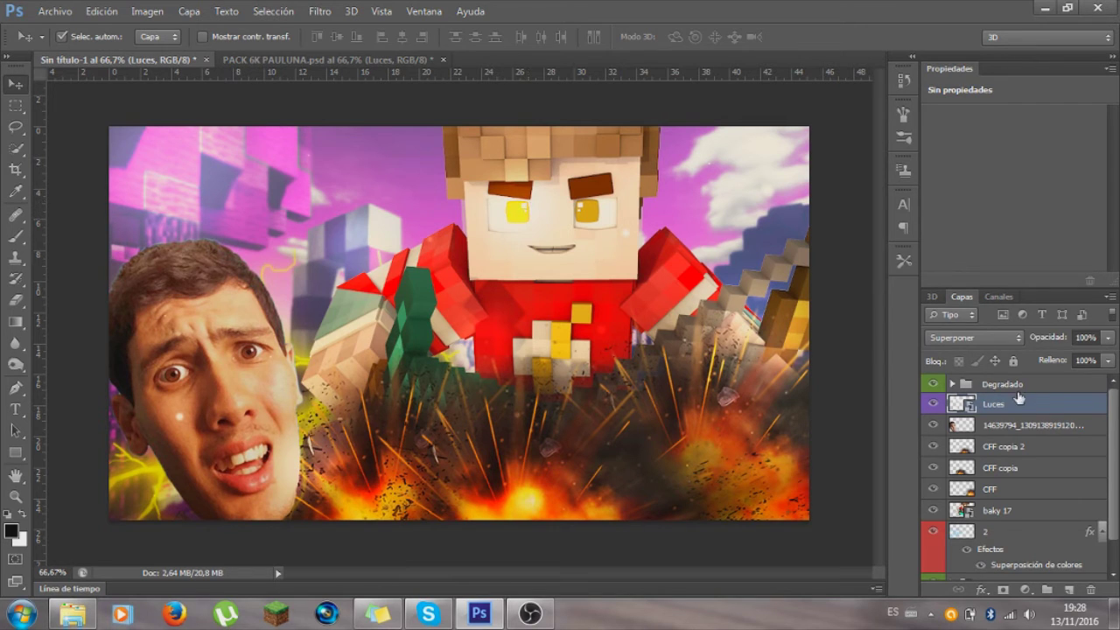
click(16, 299)
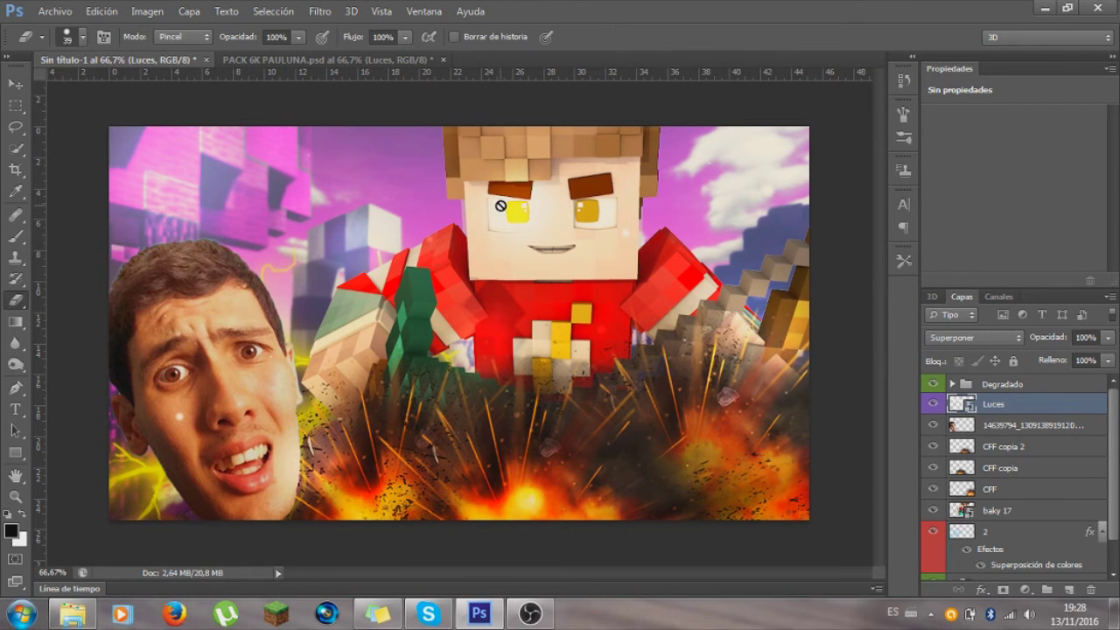
click(535, 239)
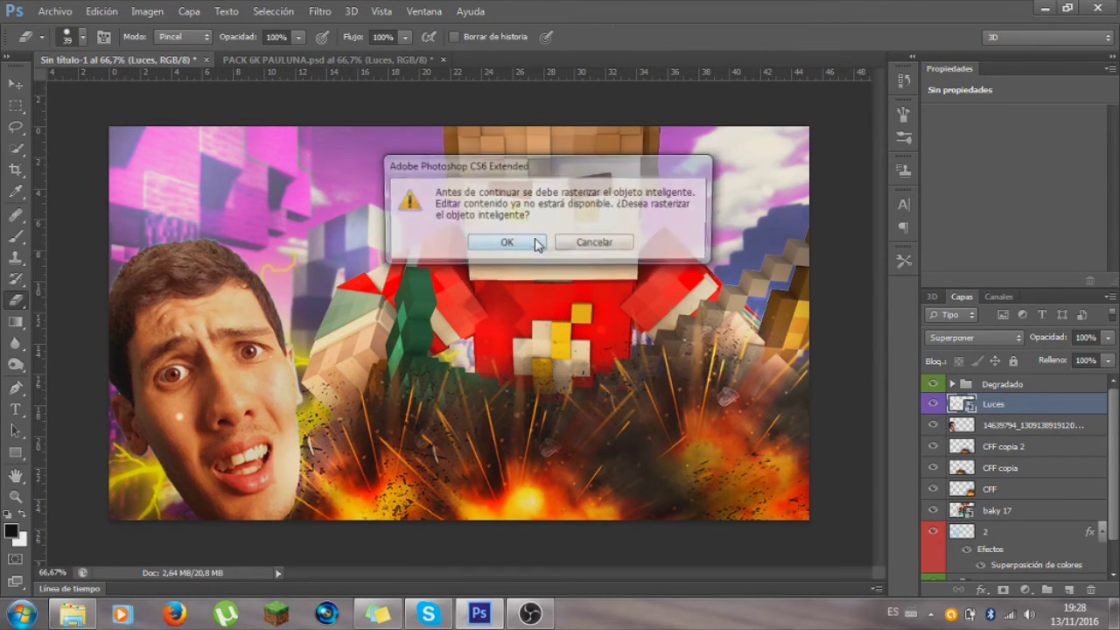
click(535, 241)
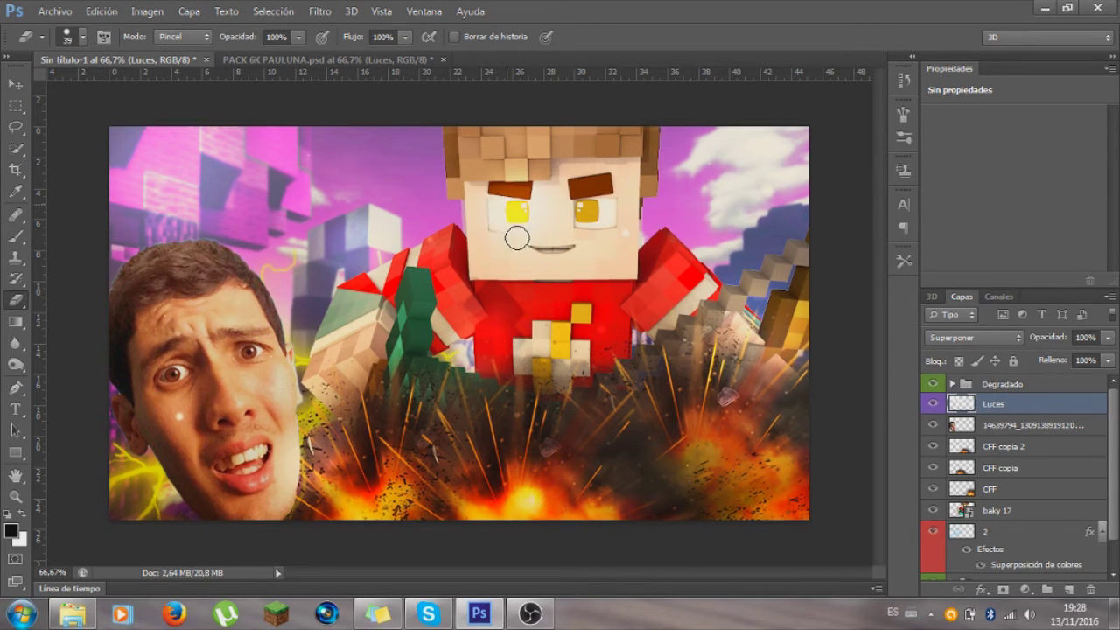
drag(513, 242, 484, 200)
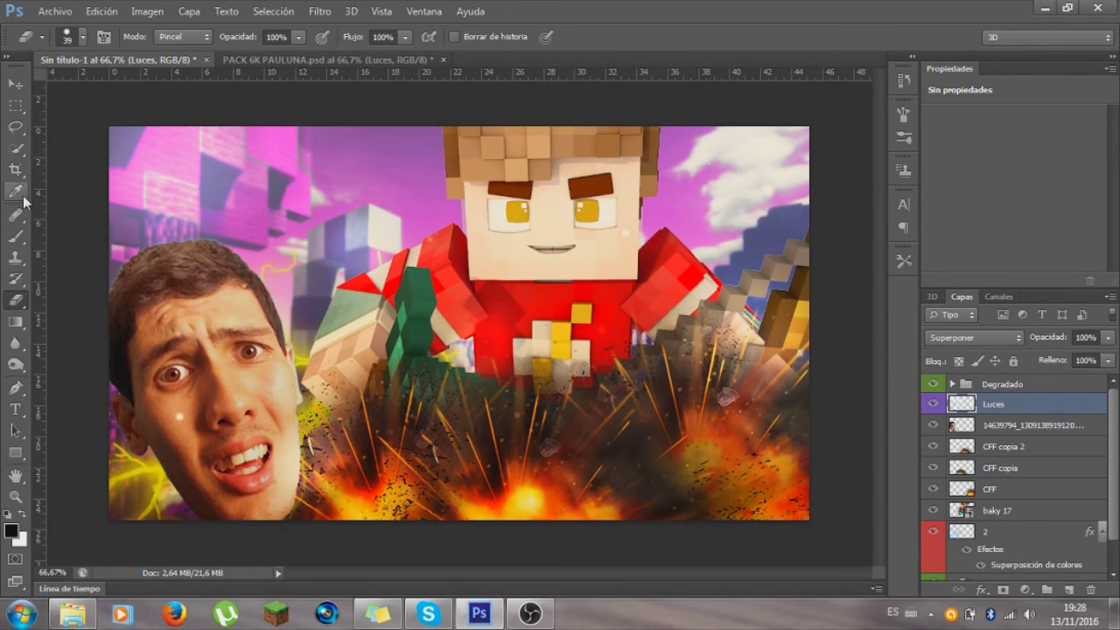
click(16, 85)
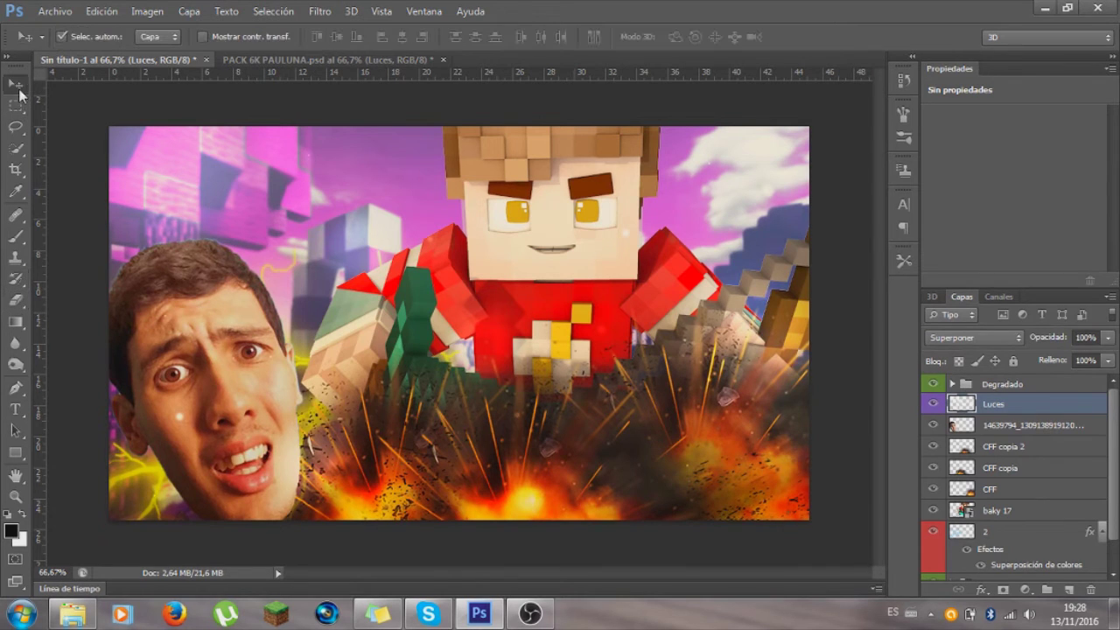
Step: In PACK 6K PAULUNA, collapse LUCES and expand LETRAS > ESTILOS
click(315, 62)
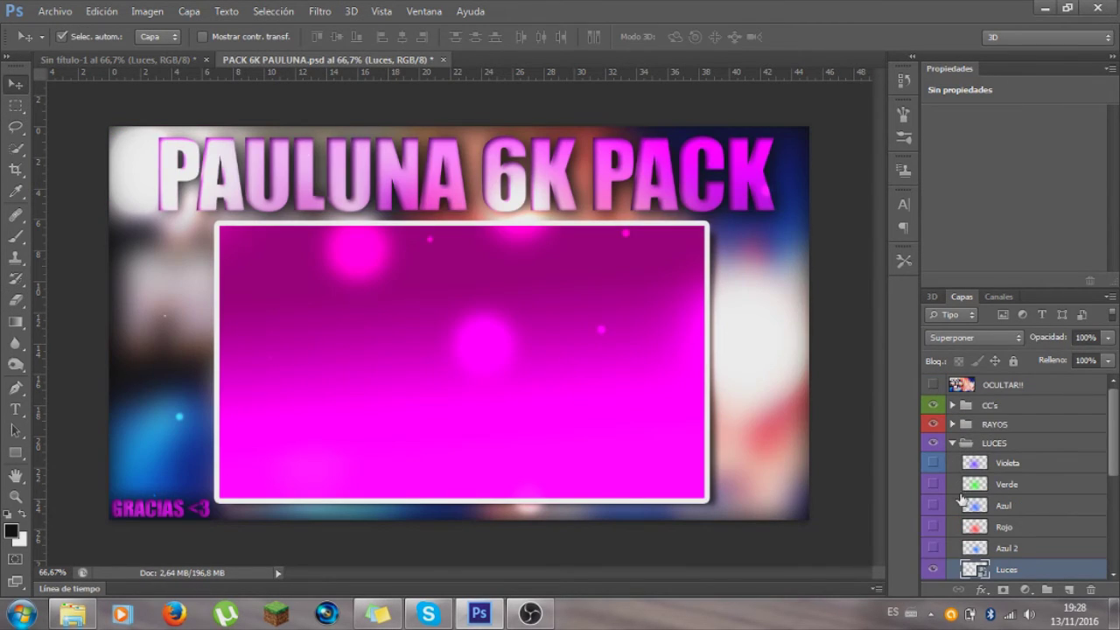
click(953, 445)
click(951, 444)
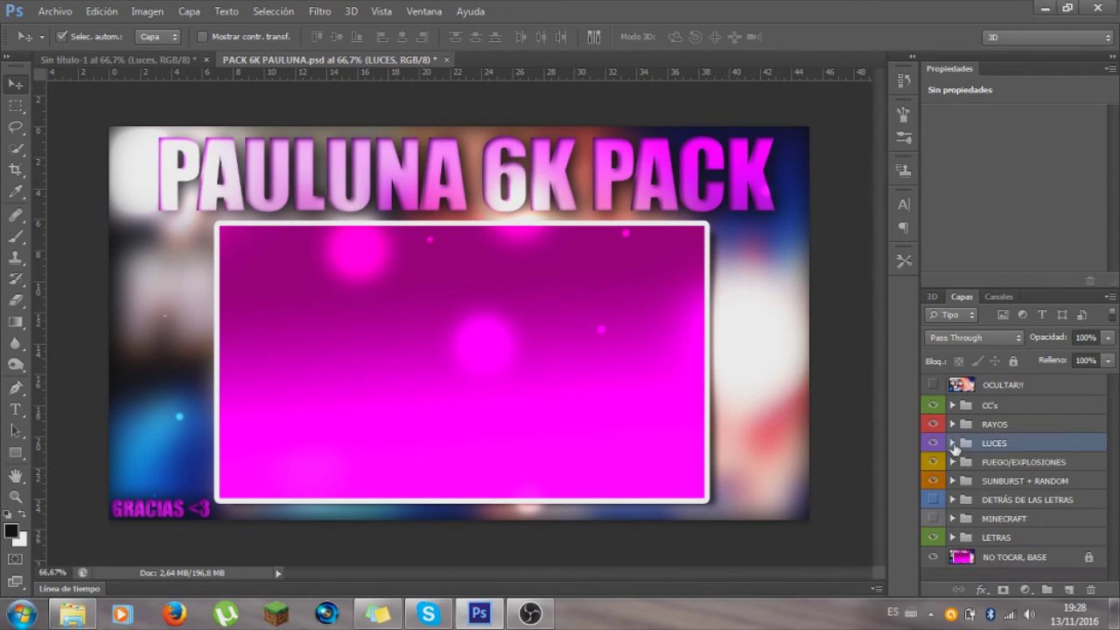
click(952, 537)
click(963, 549)
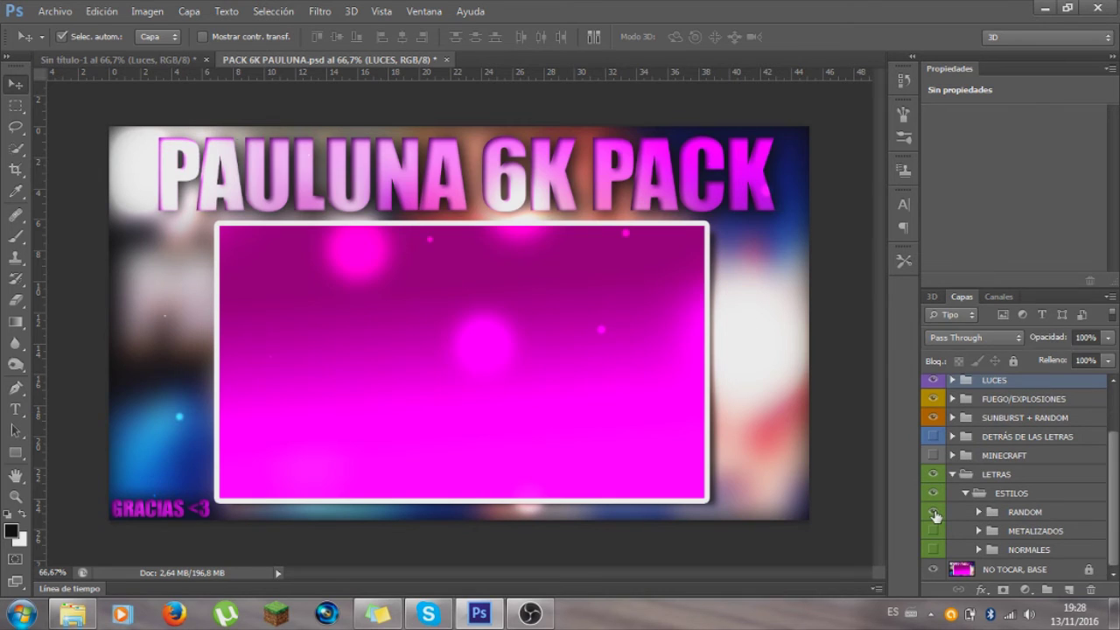
Step: Preview RANDOM and METALIZADOS styles, leaving NORMALES visible
click(933, 514)
click(933, 513)
click(933, 530)
click(933, 531)
click(933, 549)
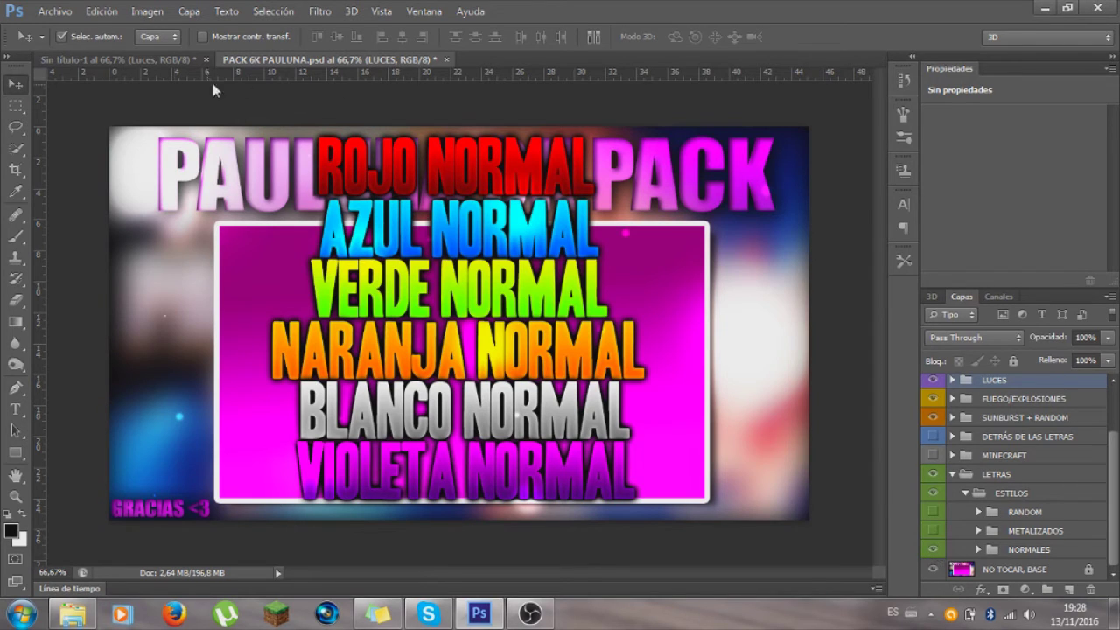
Step: With the Type tool, select the whole BLANCO NORMAL text
click(15, 409)
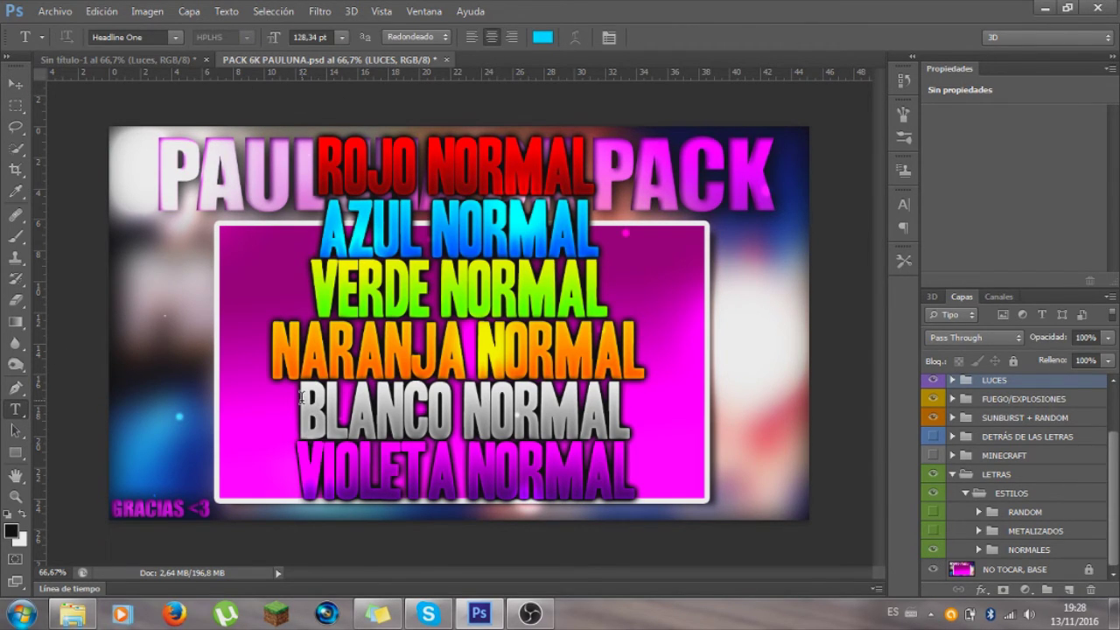
click(162, 59)
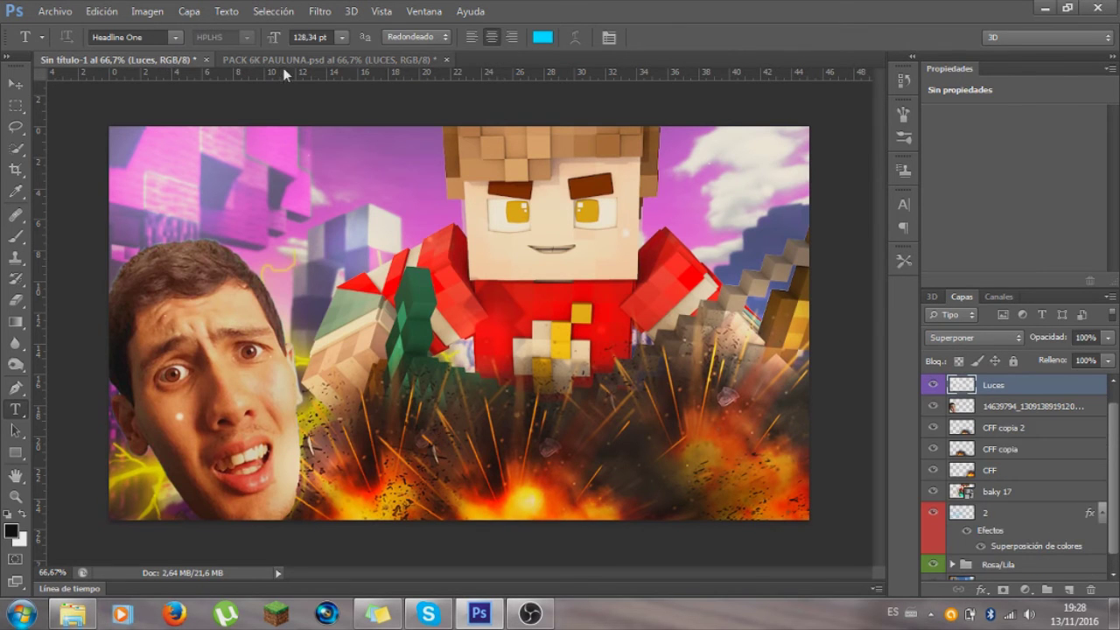
click(303, 58)
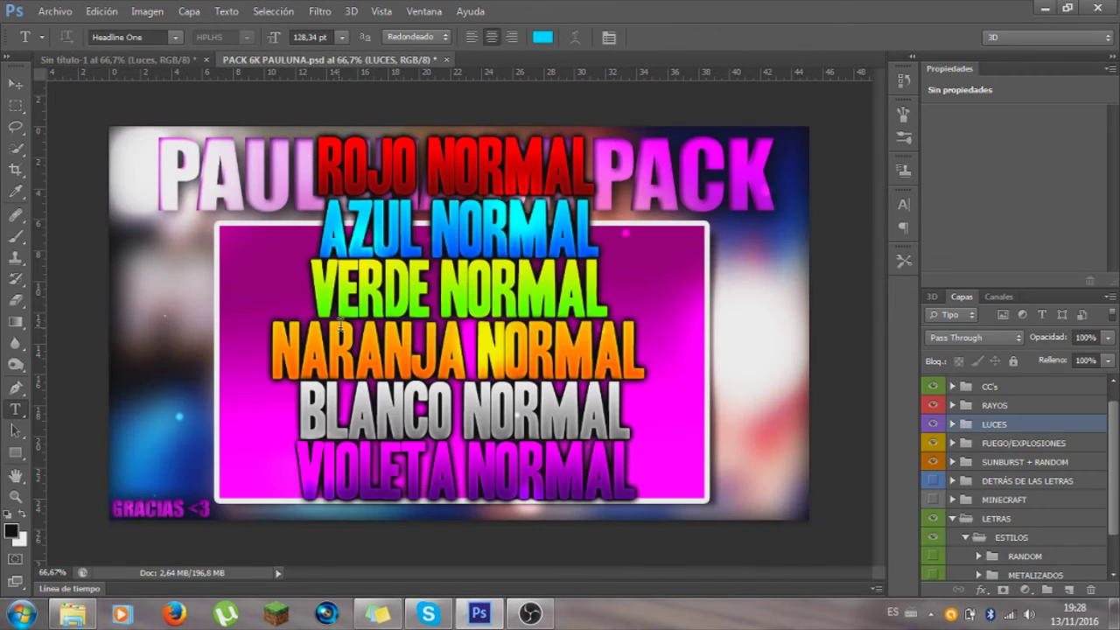
drag(302, 404, 627, 429)
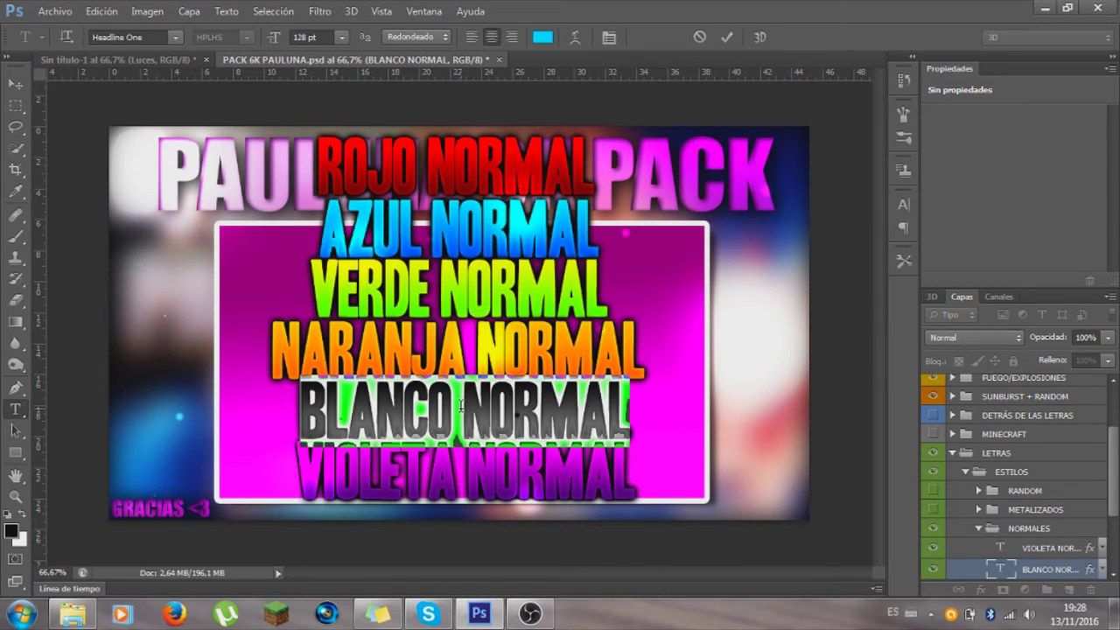
Step: Retype the title as PRUEBA TUTORIAL and duplicate that layer into Sin título-1
text(PRUEBA)
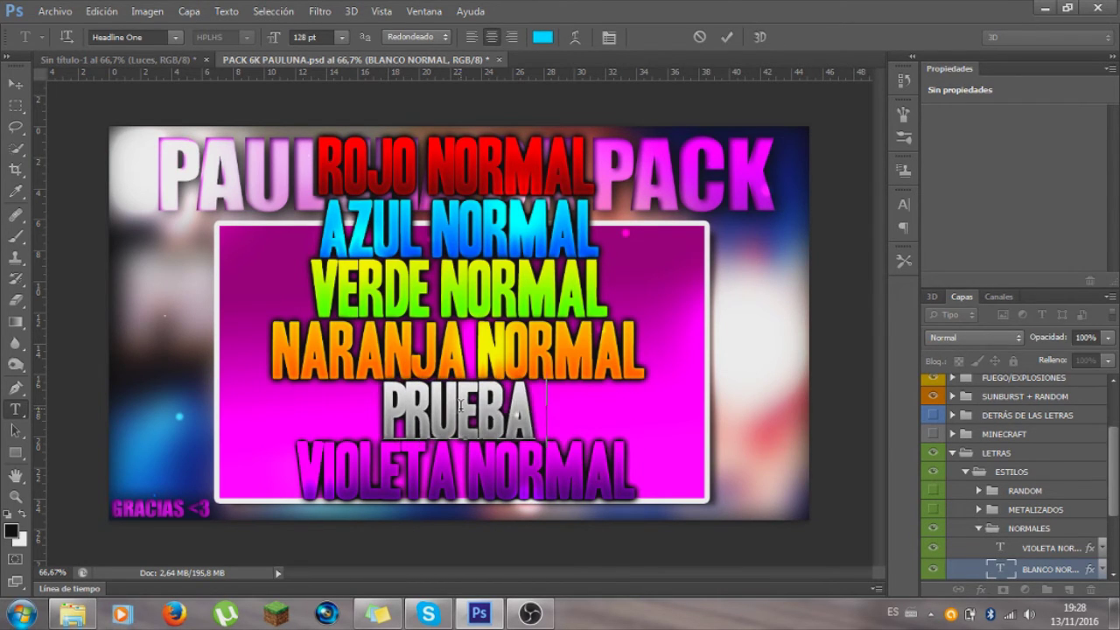
text( TUTORIAL)
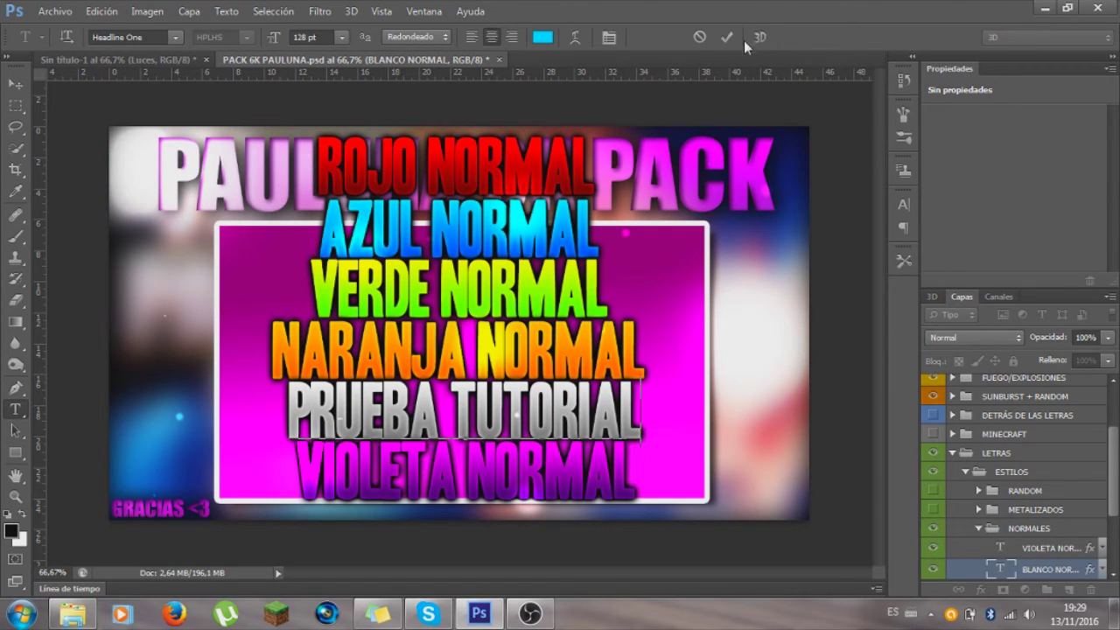
click(732, 43)
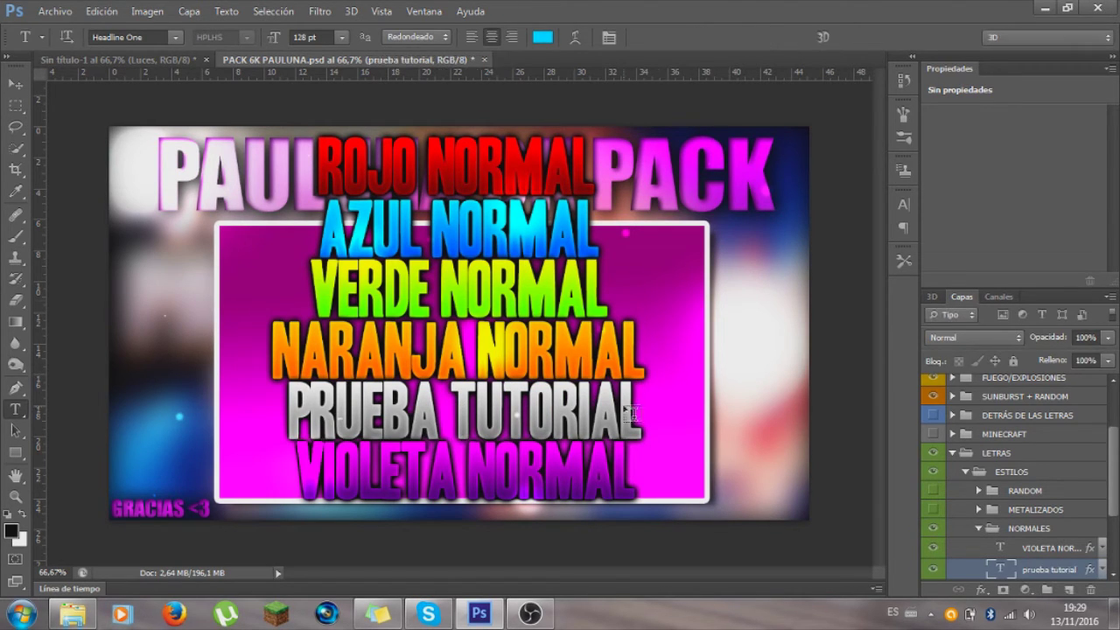
right_click(1028, 575)
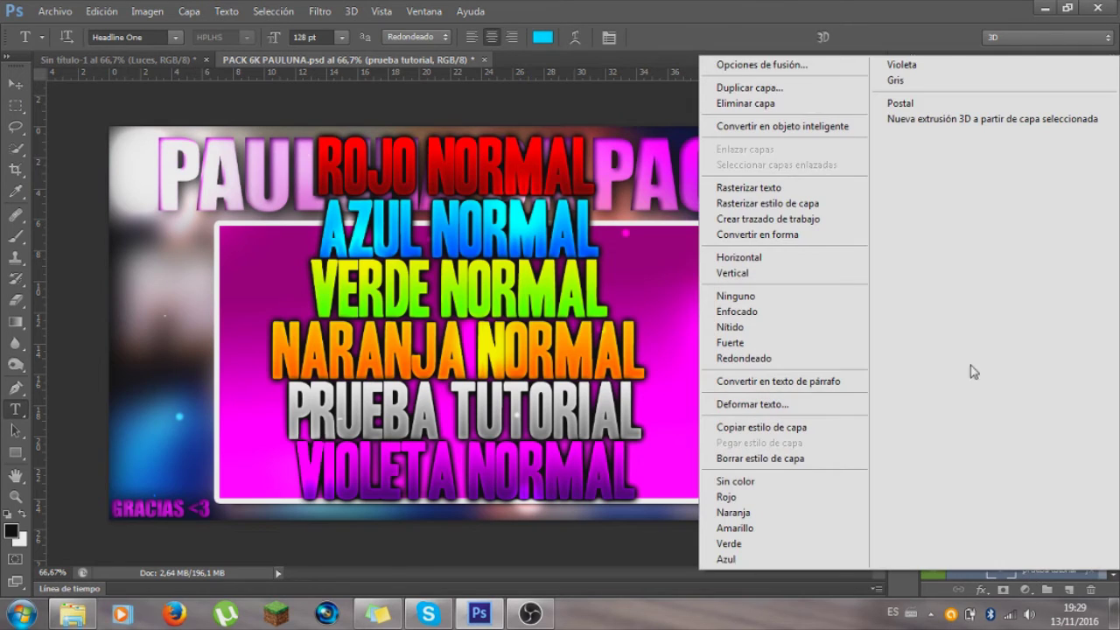
click(750, 81)
click(534, 314)
click(529, 336)
click(669, 255)
click(167, 57)
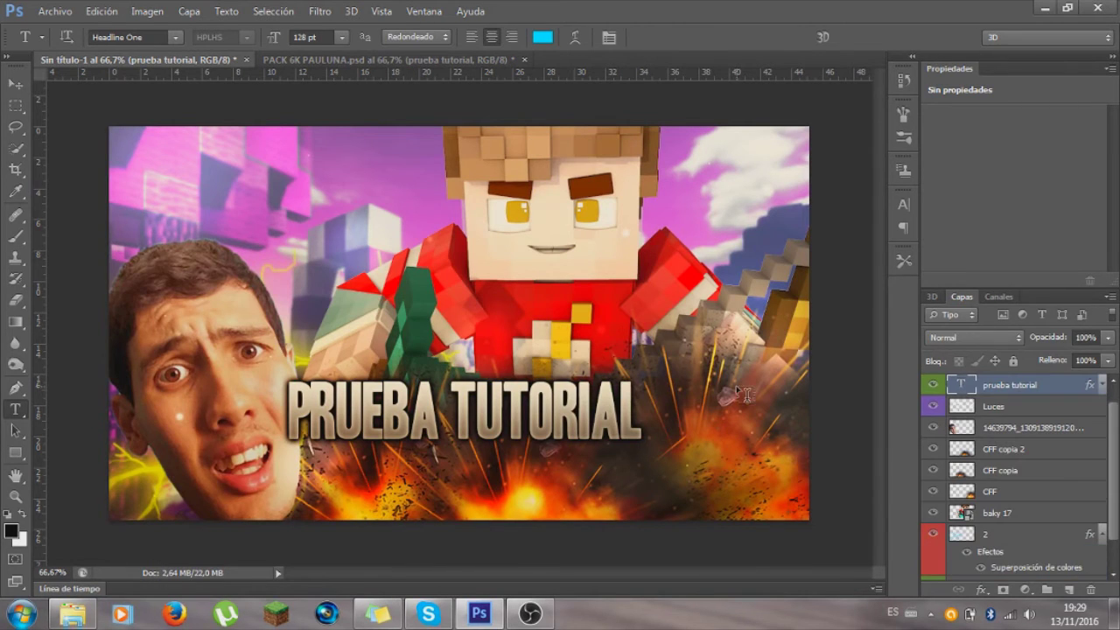
Step: Collapse the Degradado group and select the prueba tutorial text layer
click(16, 84)
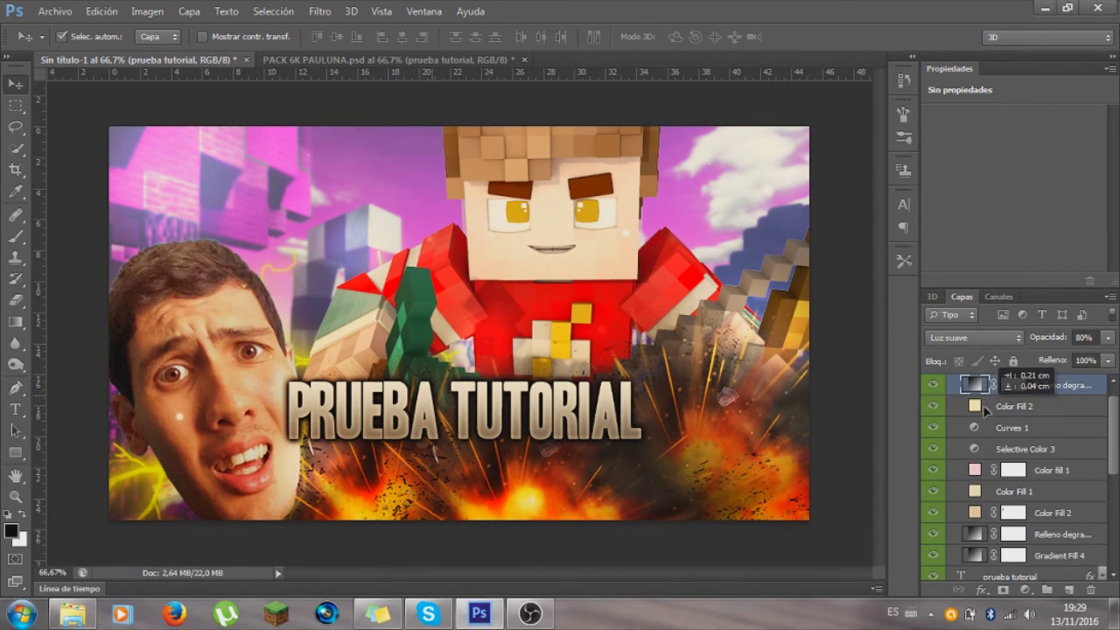
click(974, 385)
scroll(1109, 435, up, 1)
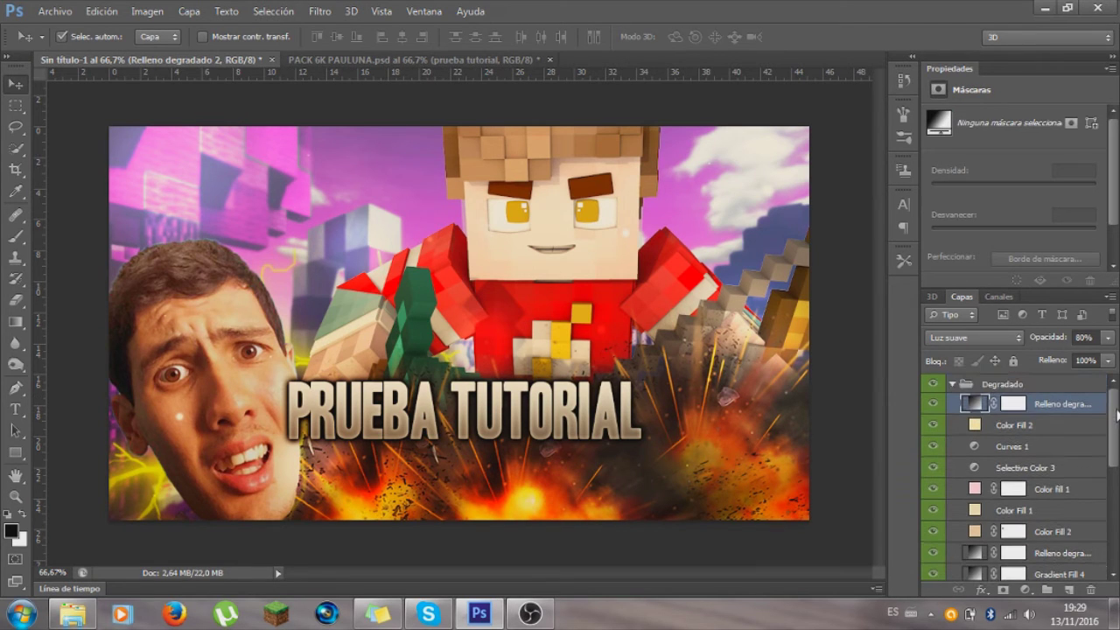
click(952, 386)
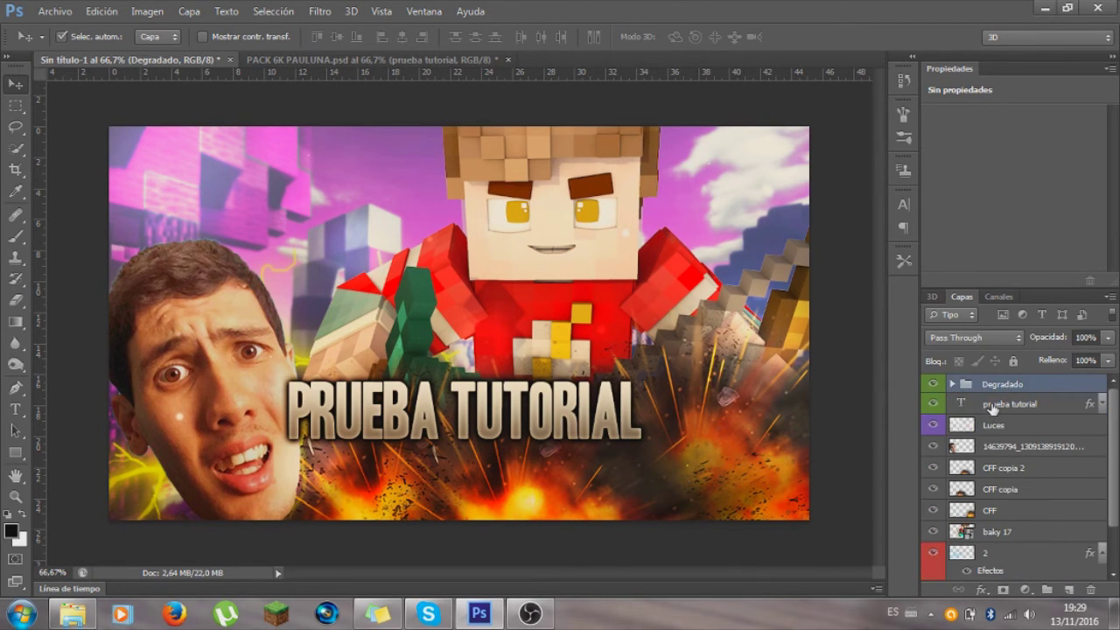
click(994, 406)
Step: Enlarge the PRUEBA TUTORIAL title and set it low over the explosions
key(ctrl+t)
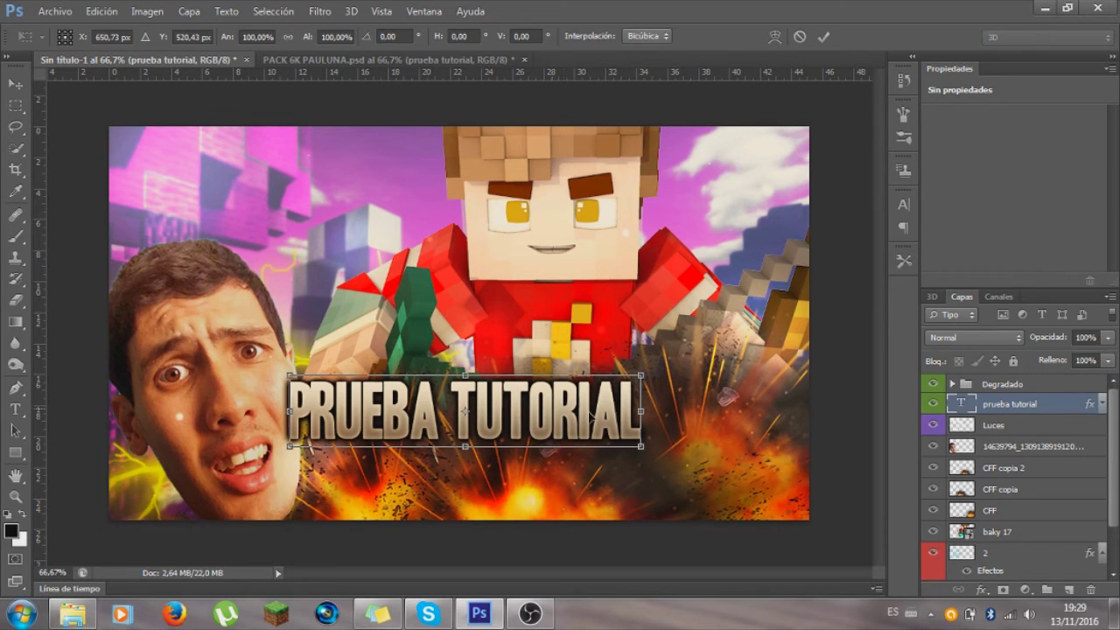
drag(545, 408, 652, 426)
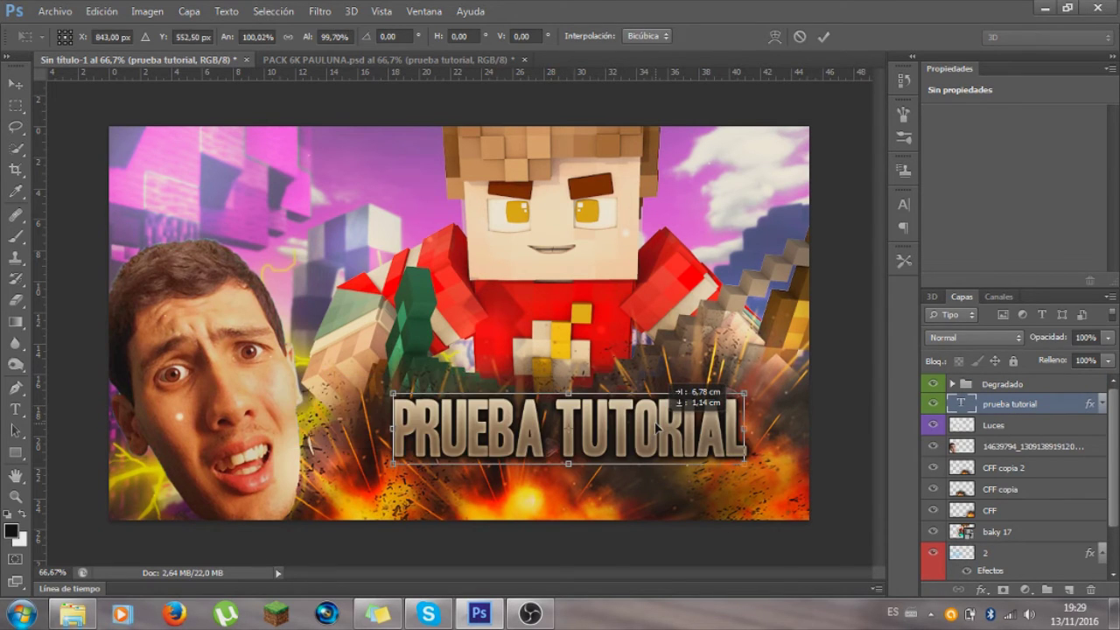
drag(652, 427, 649, 427)
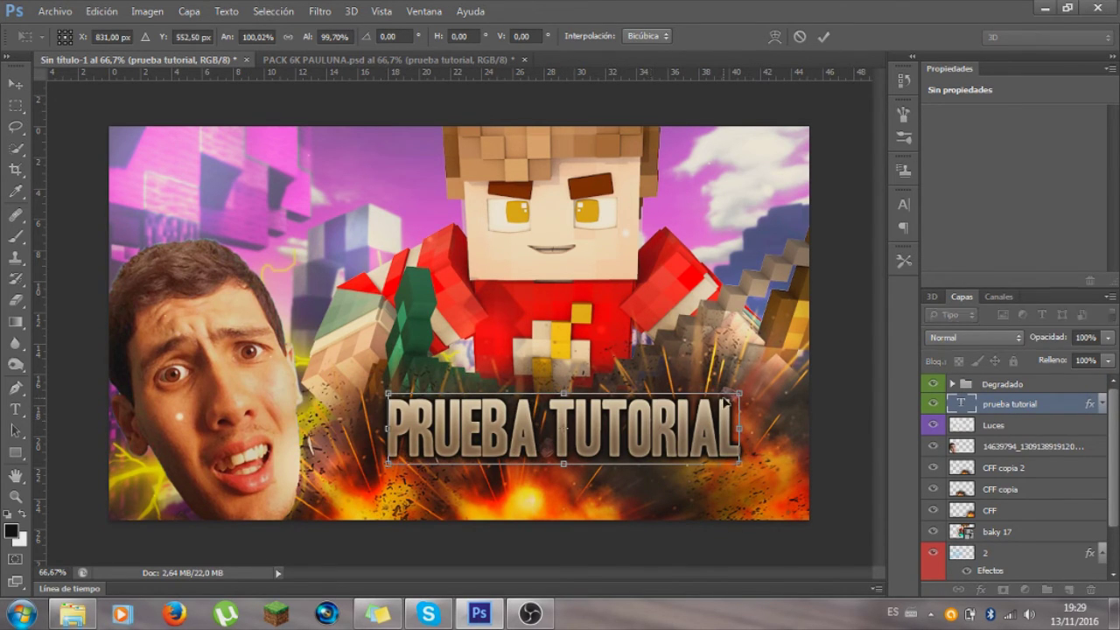
drag(737, 391, 773, 337)
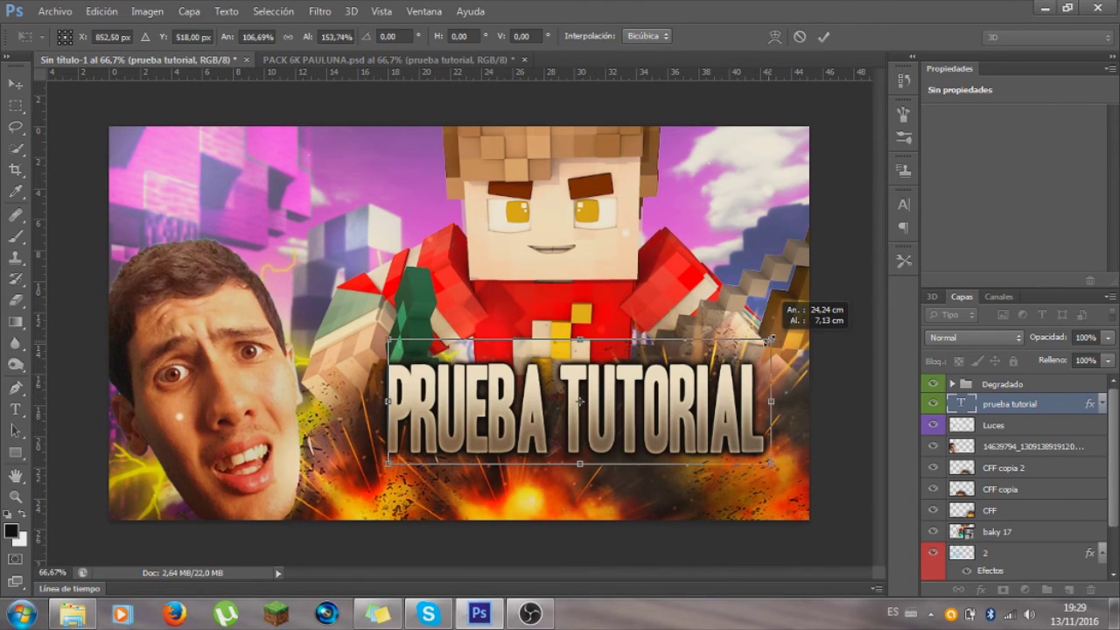
drag(773, 337, 783, 323)
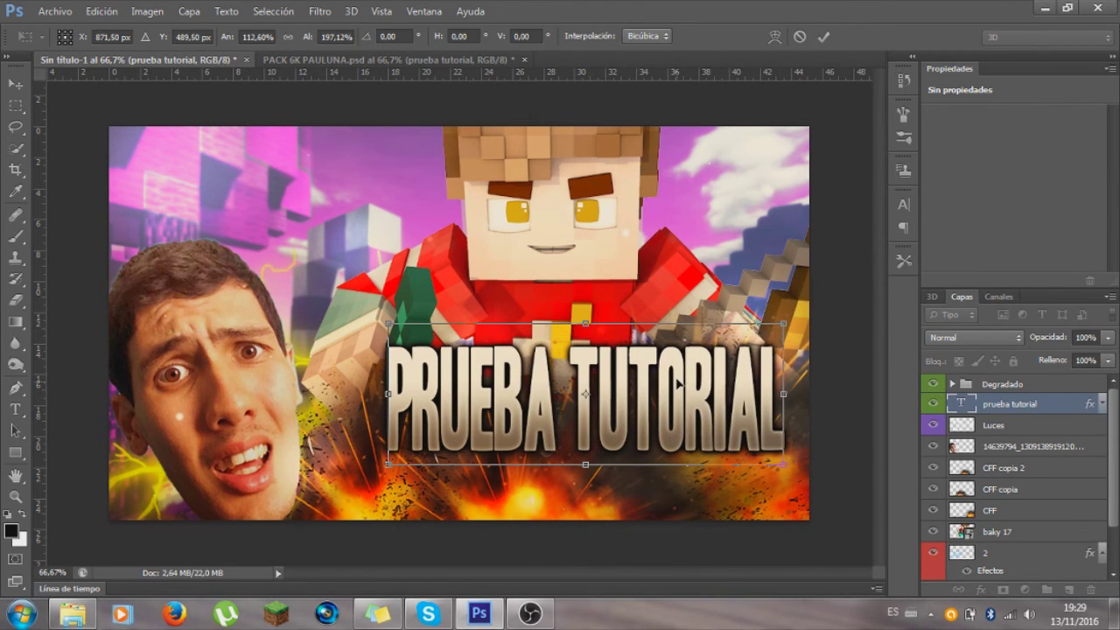
drag(681, 378, 680, 407)
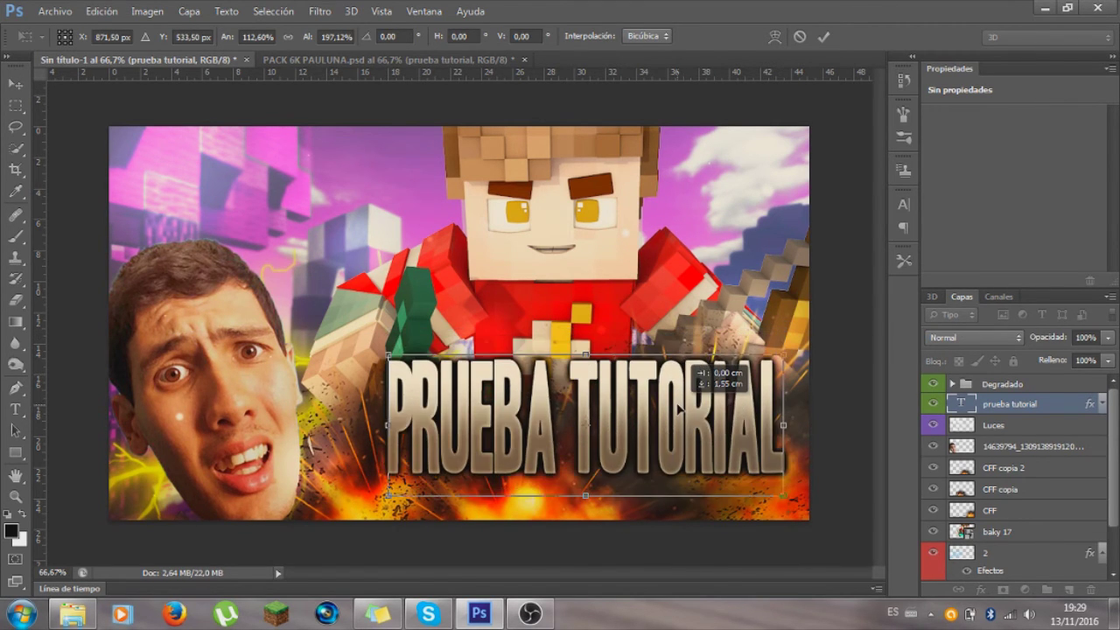
drag(678, 407, 678, 418)
key(Return)
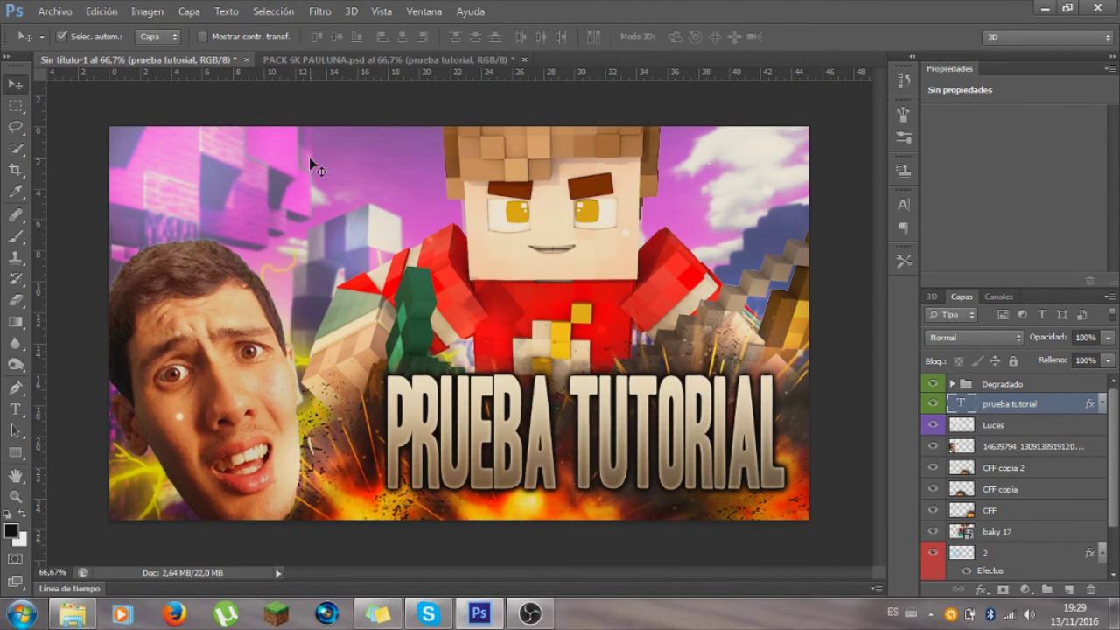
Step: Duplicate the title layer and move the Degradado group below both title layers
click(309, 63)
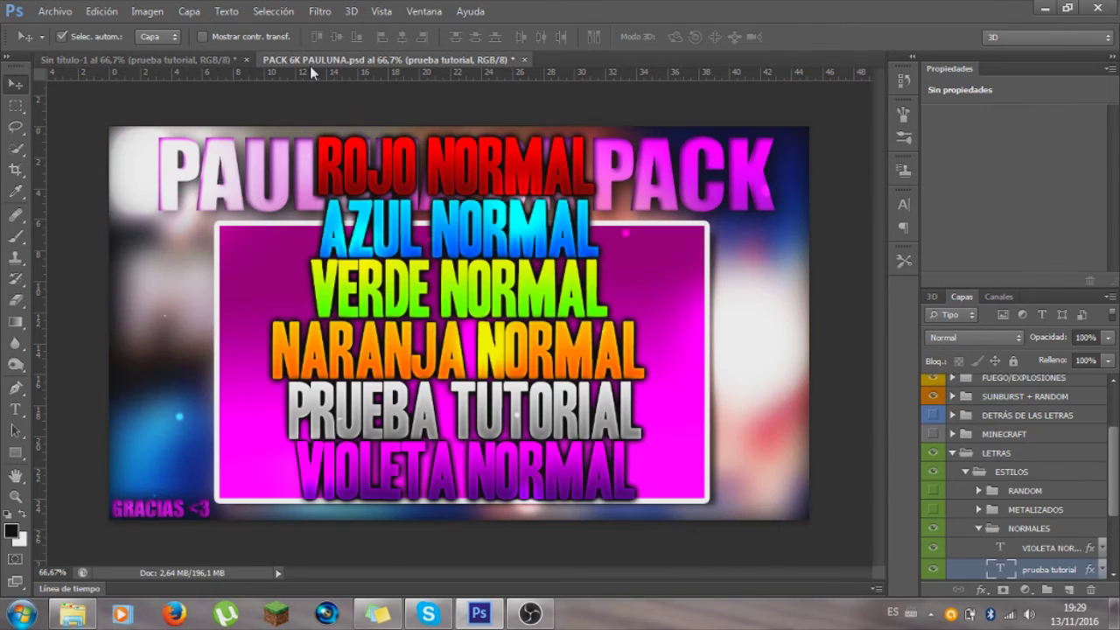
click(117, 61)
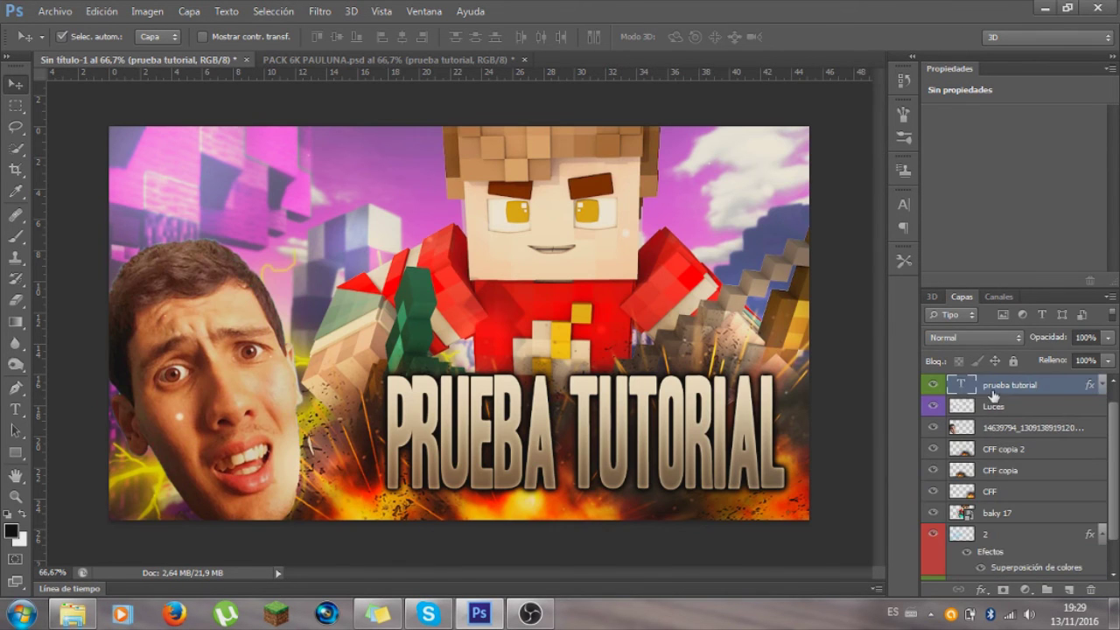
right_click(993, 397)
click(635, 114)
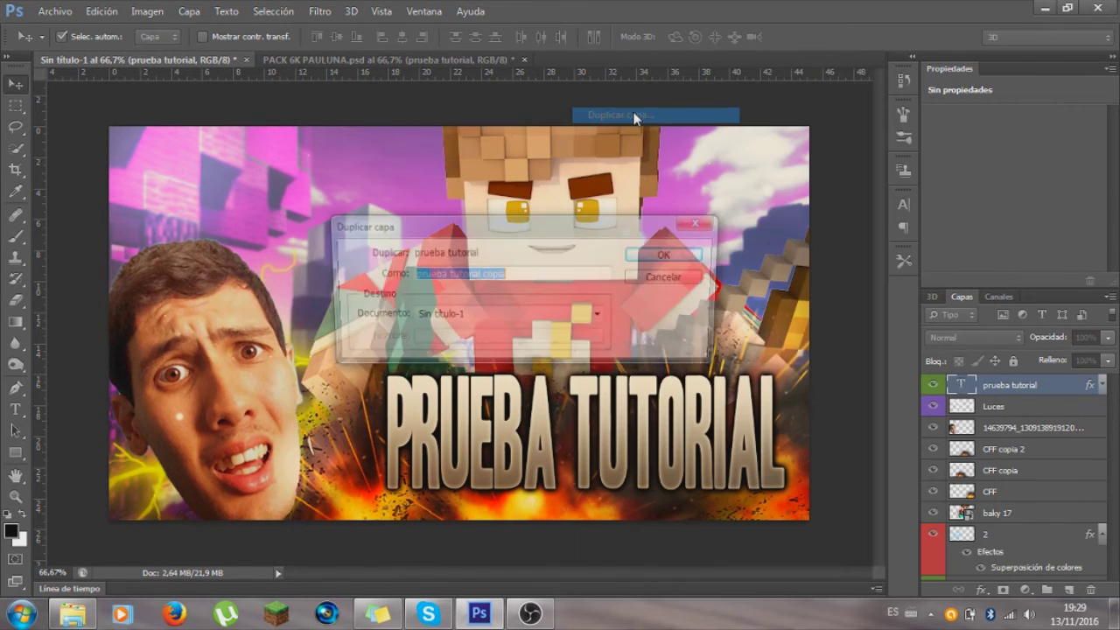
click(665, 255)
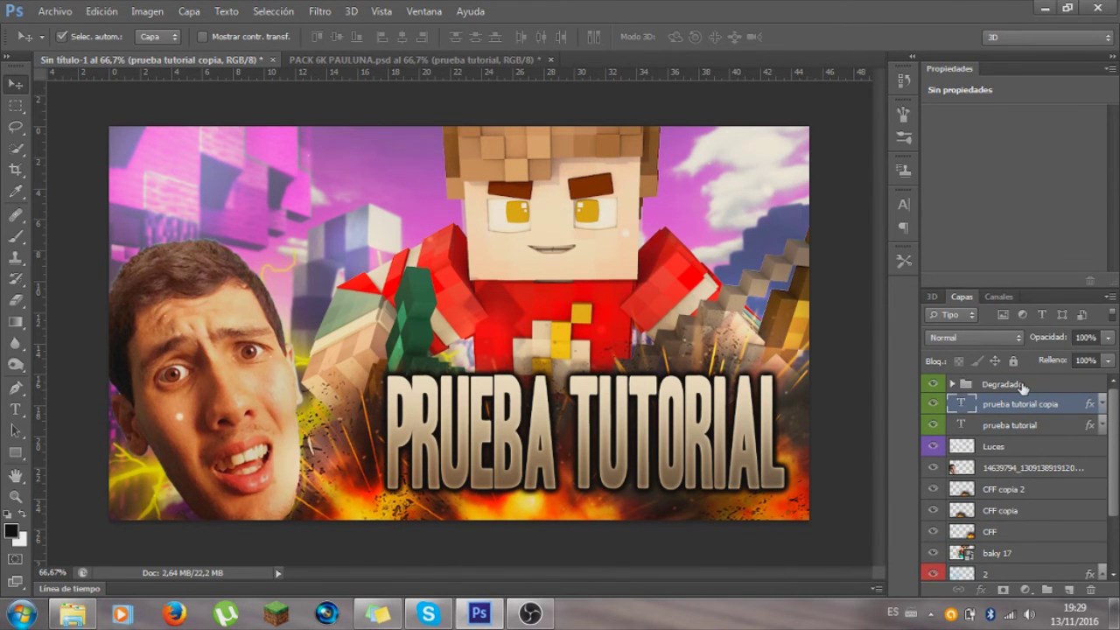
drag(1021, 385, 1006, 434)
Step: Offset the prueba tutorial copia slightly up and left for a doubled look
click(1005, 387)
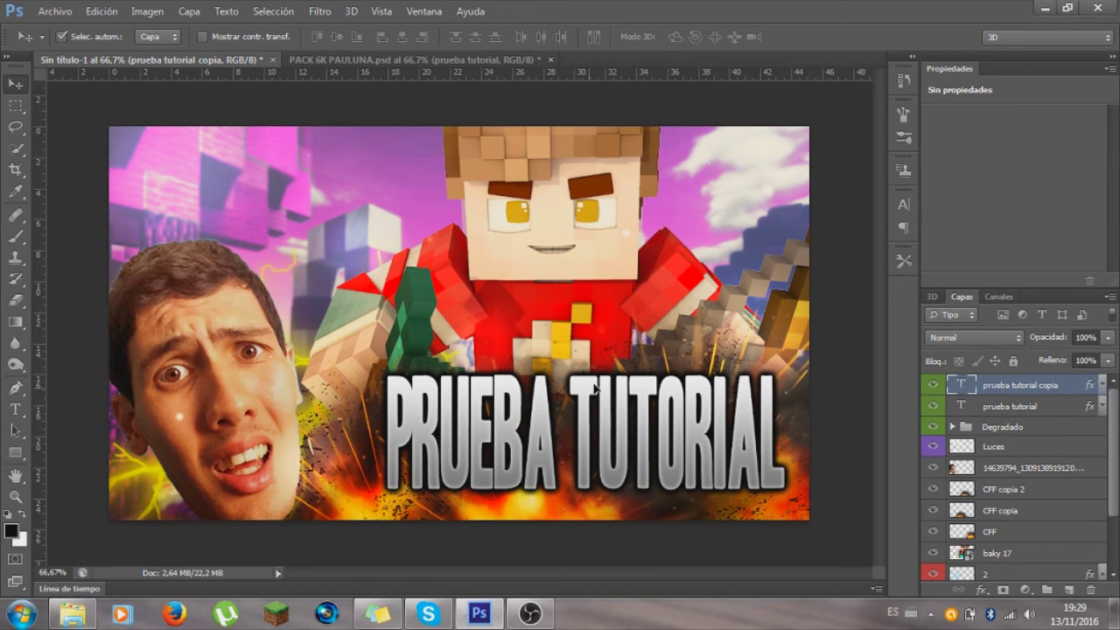
key(shift+Up)
key(shift+Left)
key(Right)
key(Right)
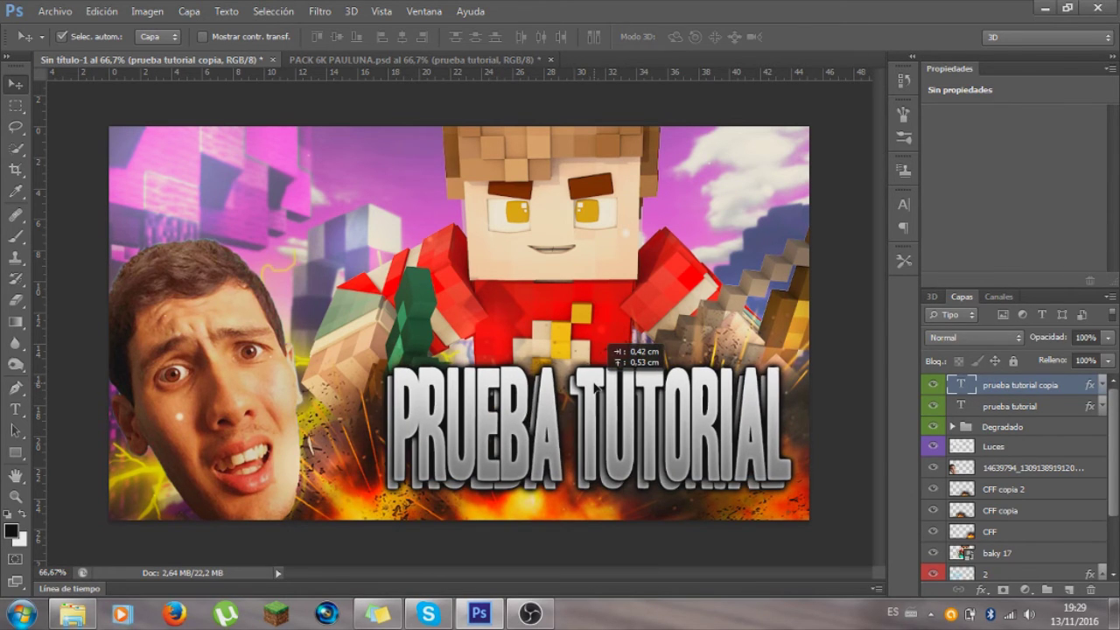
drag(595, 390, 597, 391)
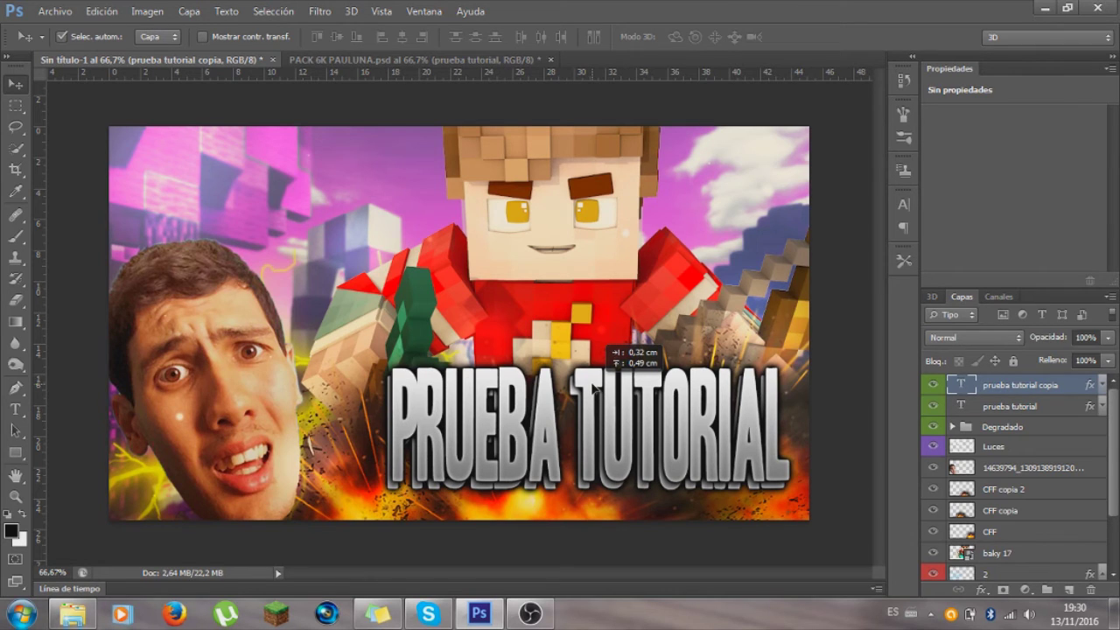
drag(594, 392, 594, 393)
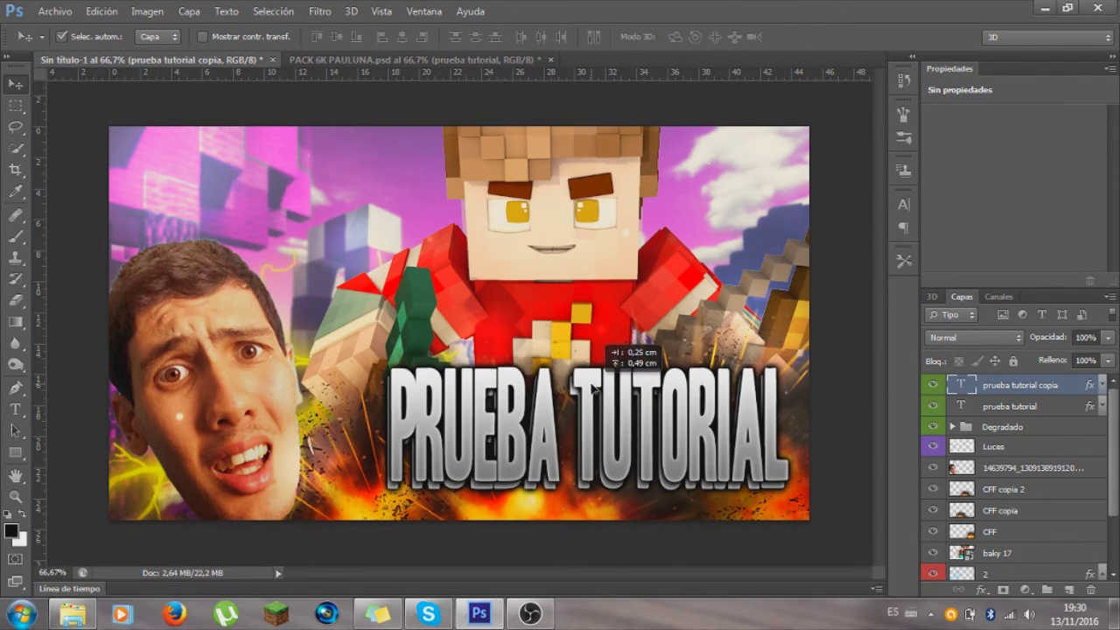
right_click(1016, 408)
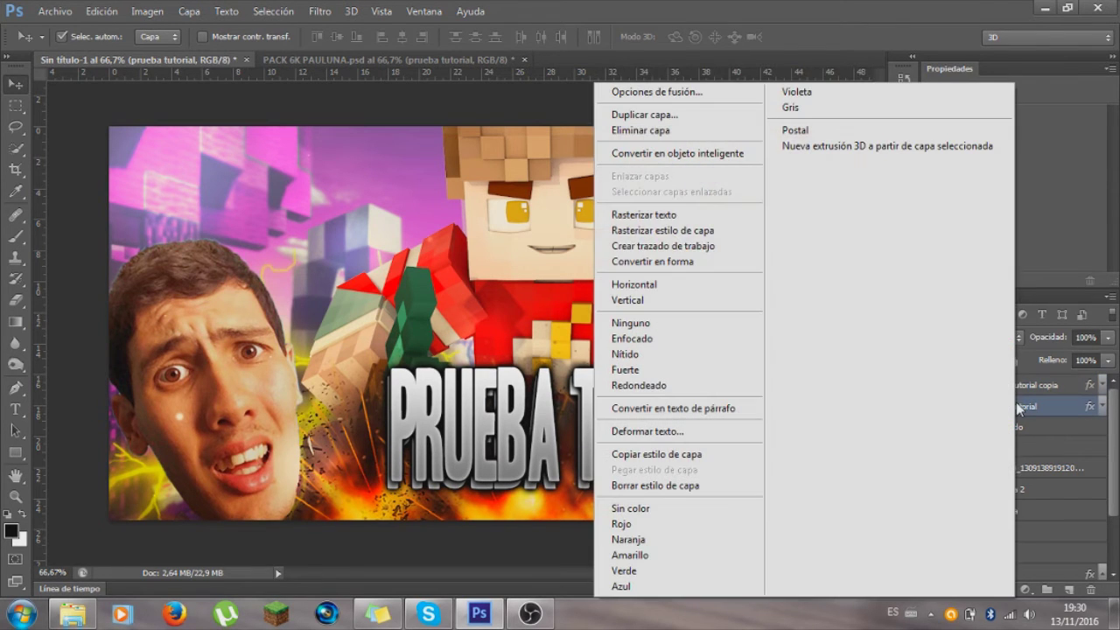
Step: Enable Gradient Overlay on the original title and try multicoloured and orange presets
click(669, 95)
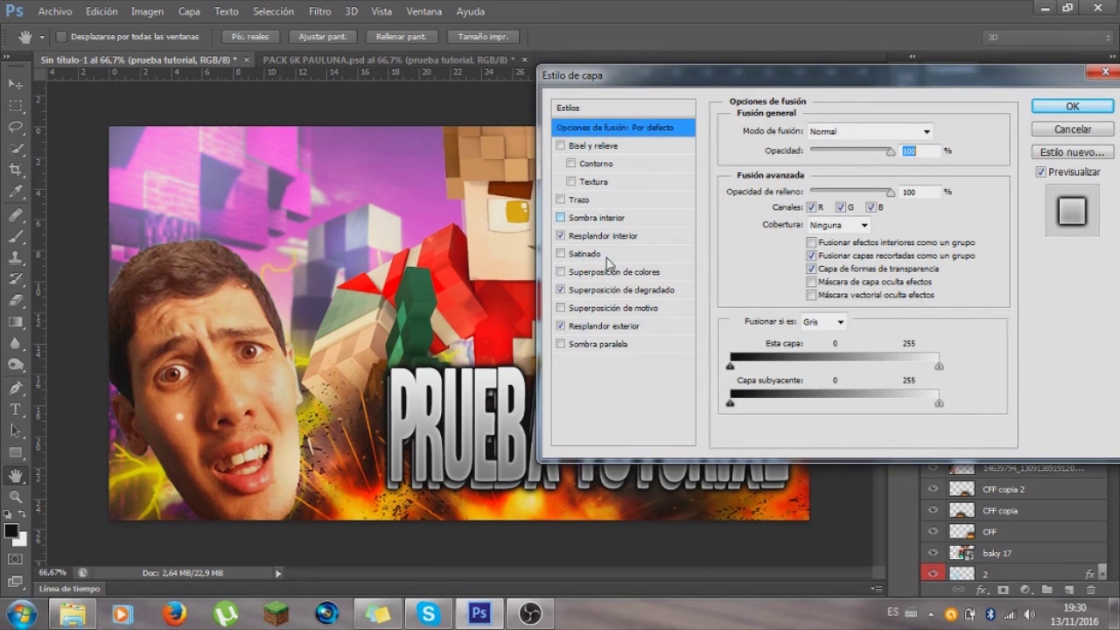
click(620, 292)
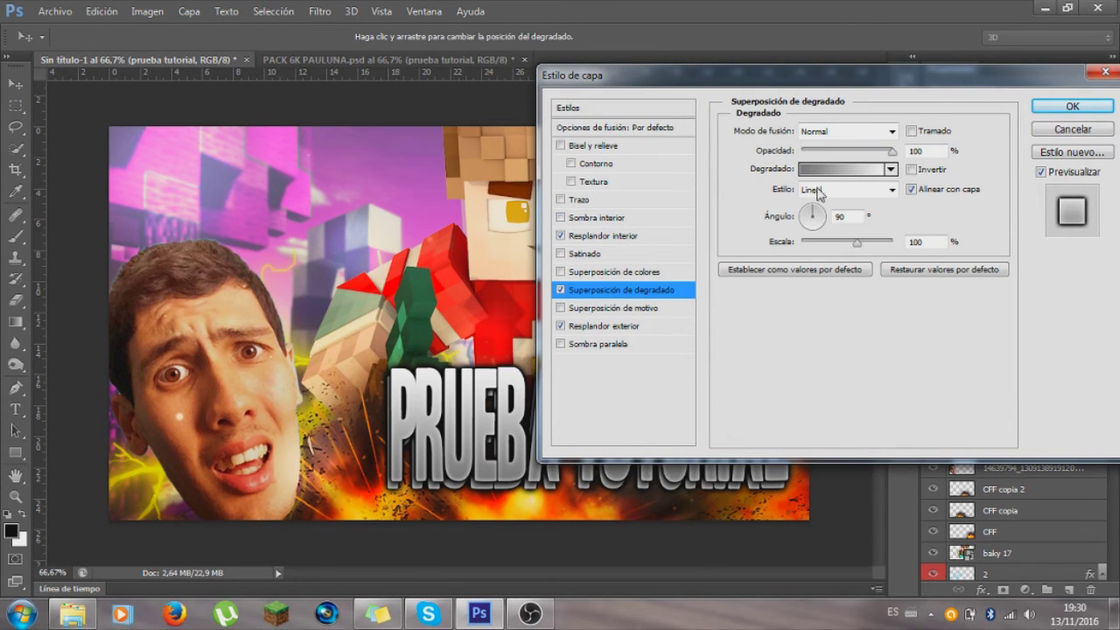
drag(875, 82, 904, 42)
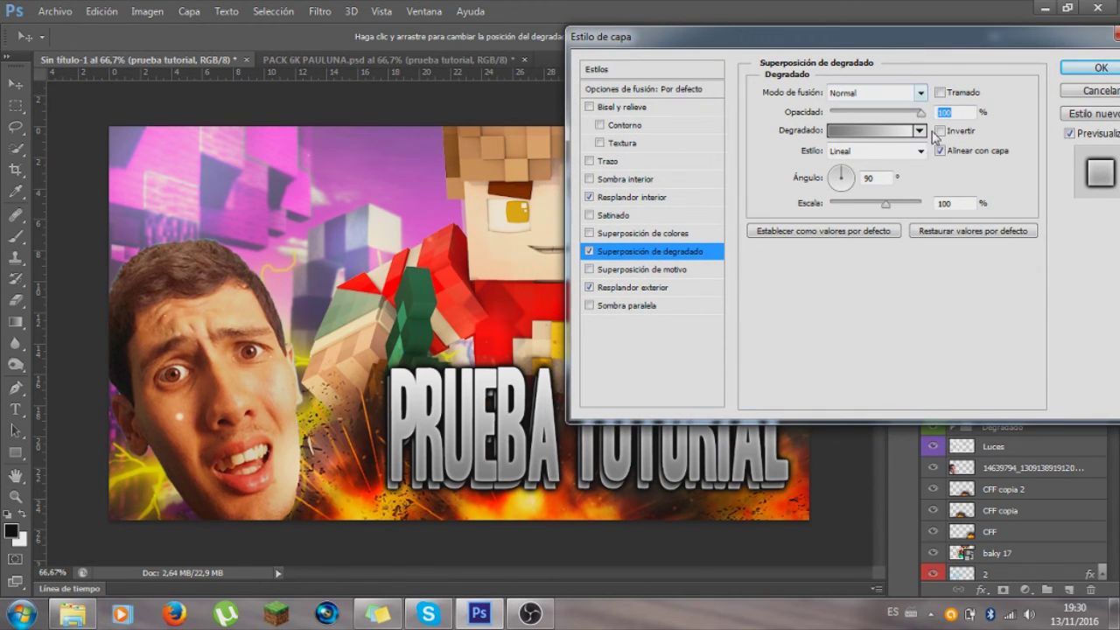
click(919, 130)
click(929, 171)
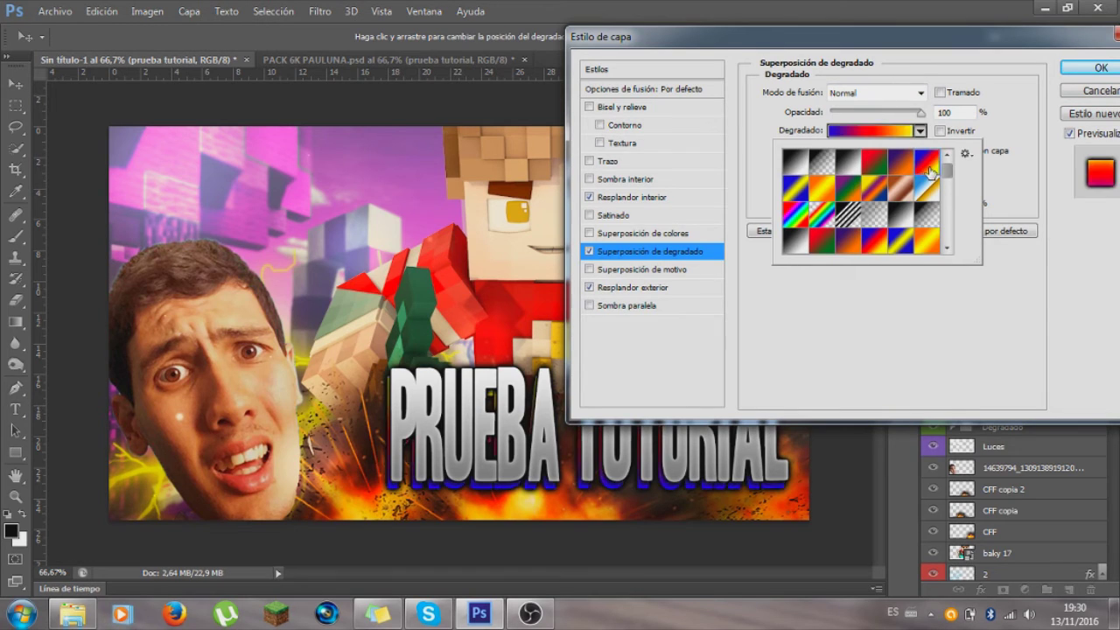
click(925, 241)
Step: Choose the dark red gradient preset, reverse it, and apply the style
scroll(896, 231, down, 1)
scroll(884, 226, down, 2)
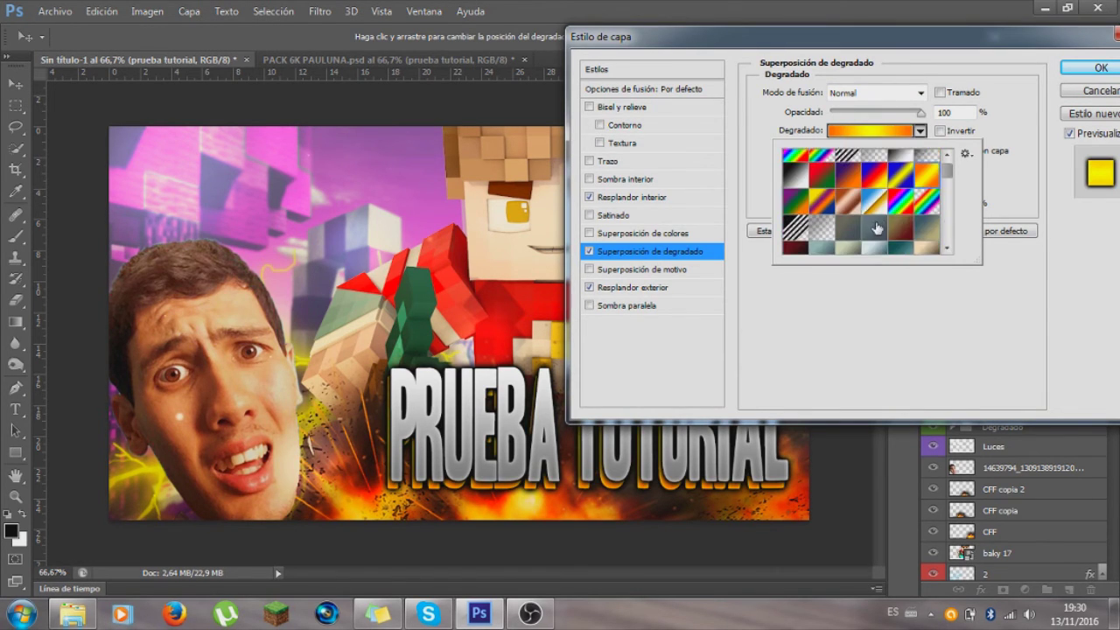
scroll(874, 229, down, 2)
scroll(840, 229, down, 3)
click(796, 175)
scroll(822, 192, down, 1)
scroll(859, 210, up, 1)
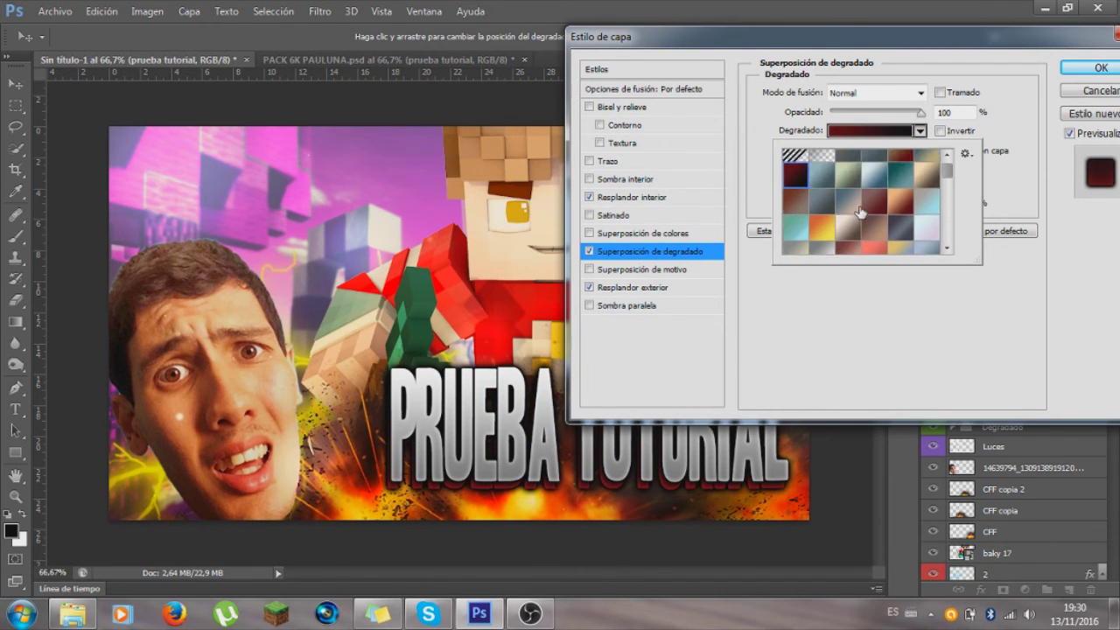
click(941, 132)
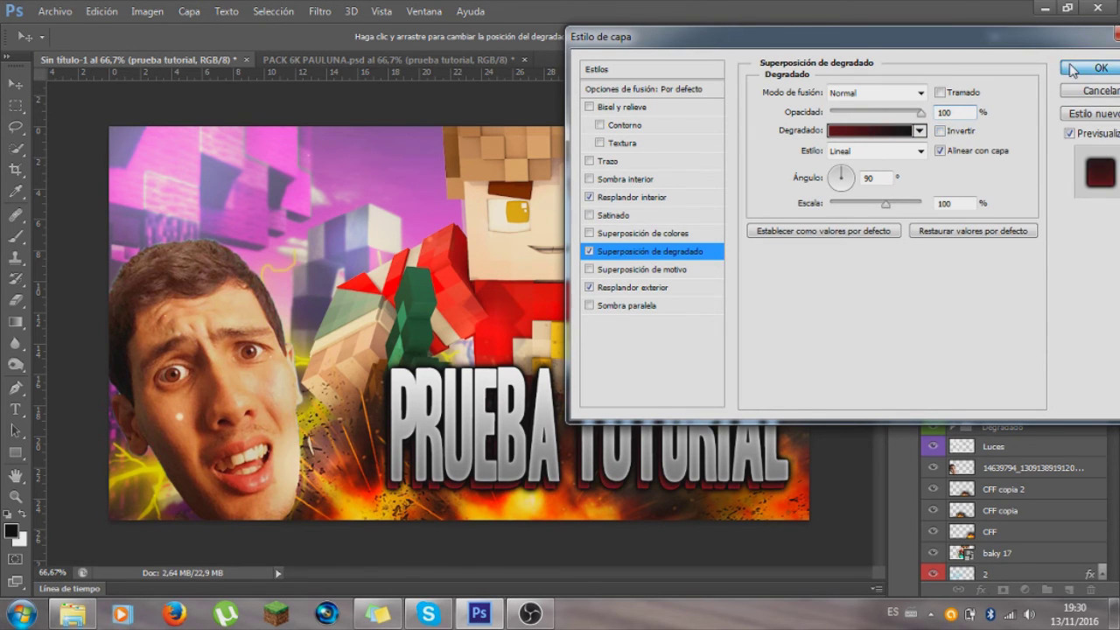
click(1099, 68)
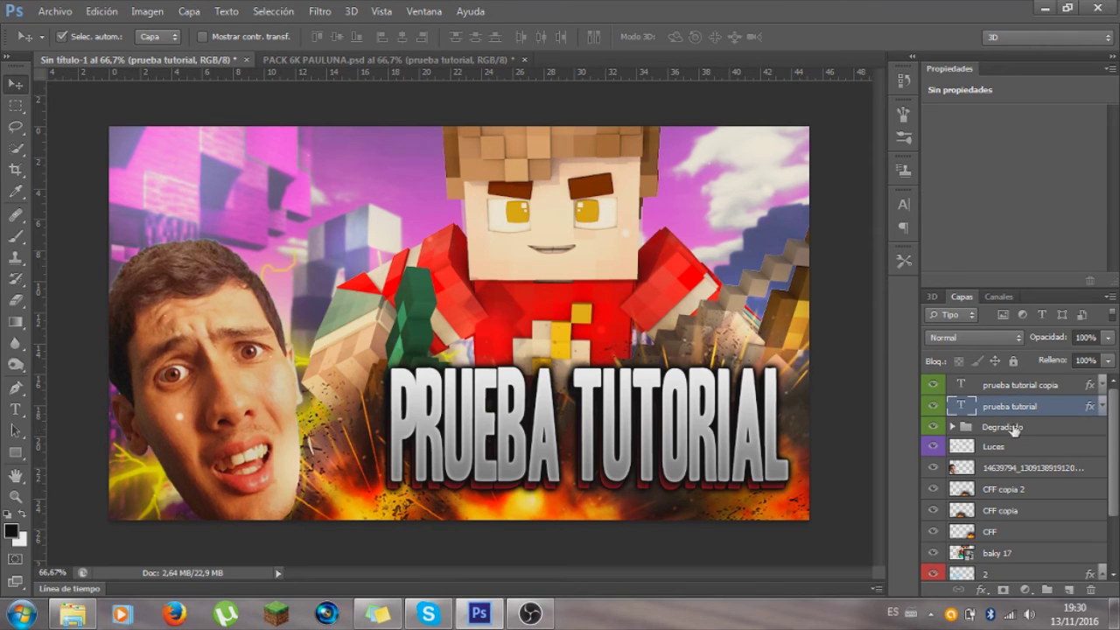
Step: Test Degradado above the title, then hide the pack's coloured LETRAS sample titles
drag(1013, 427, 1010, 385)
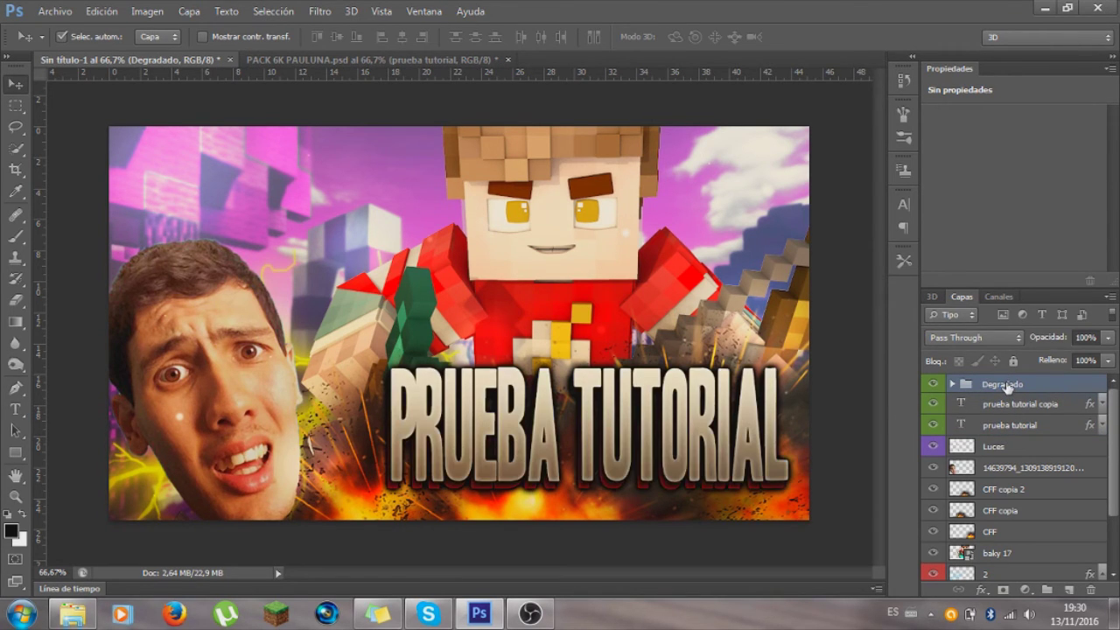
drag(1006, 387, 1013, 432)
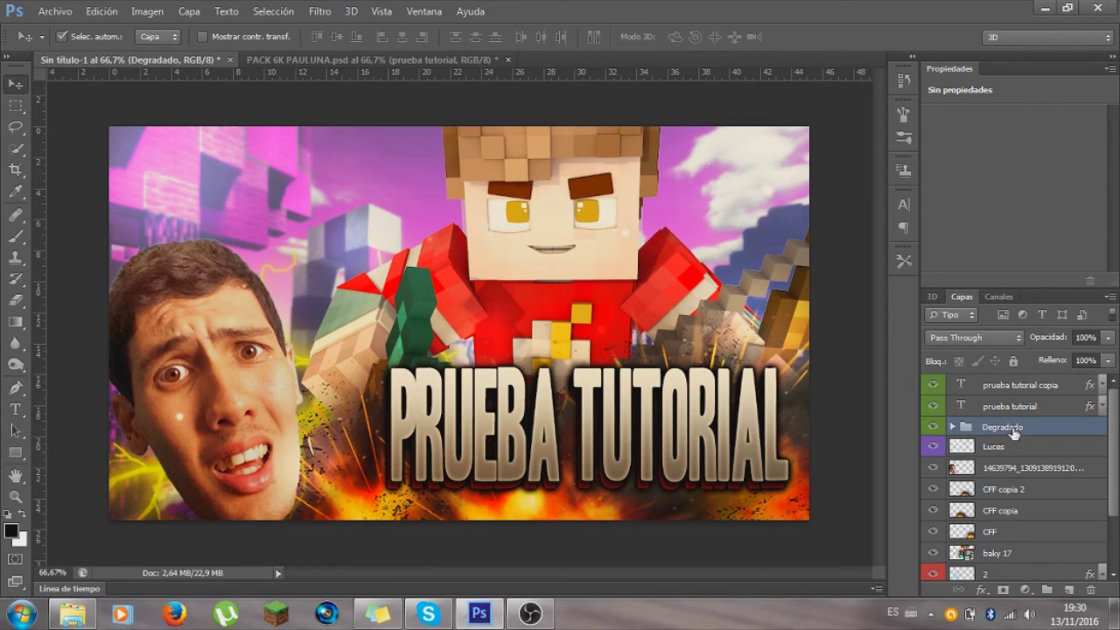
click(395, 59)
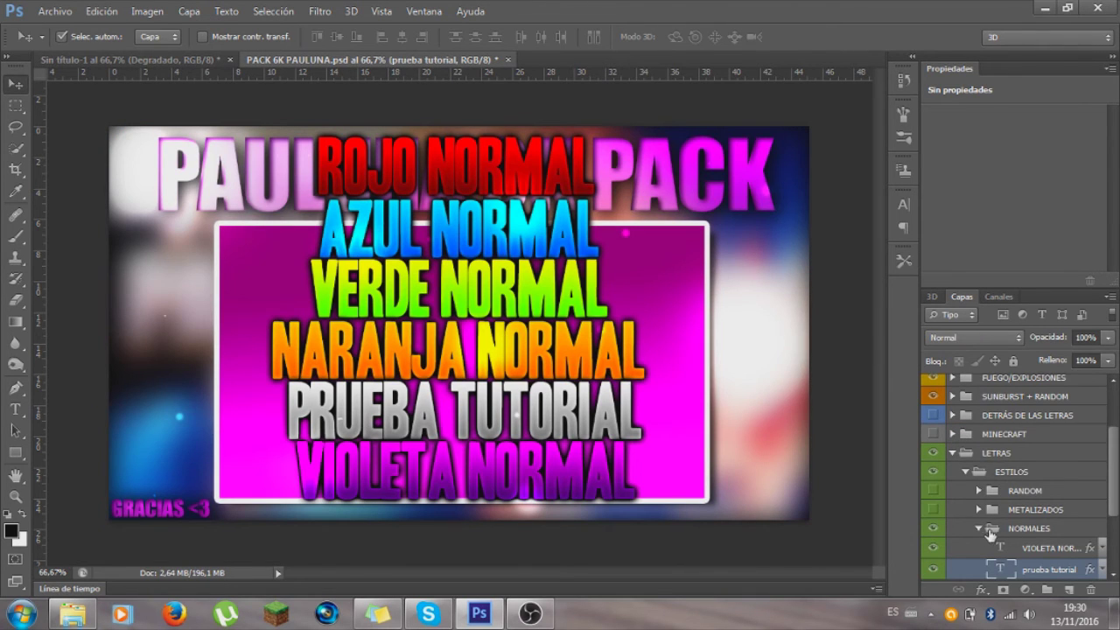
click(980, 528)
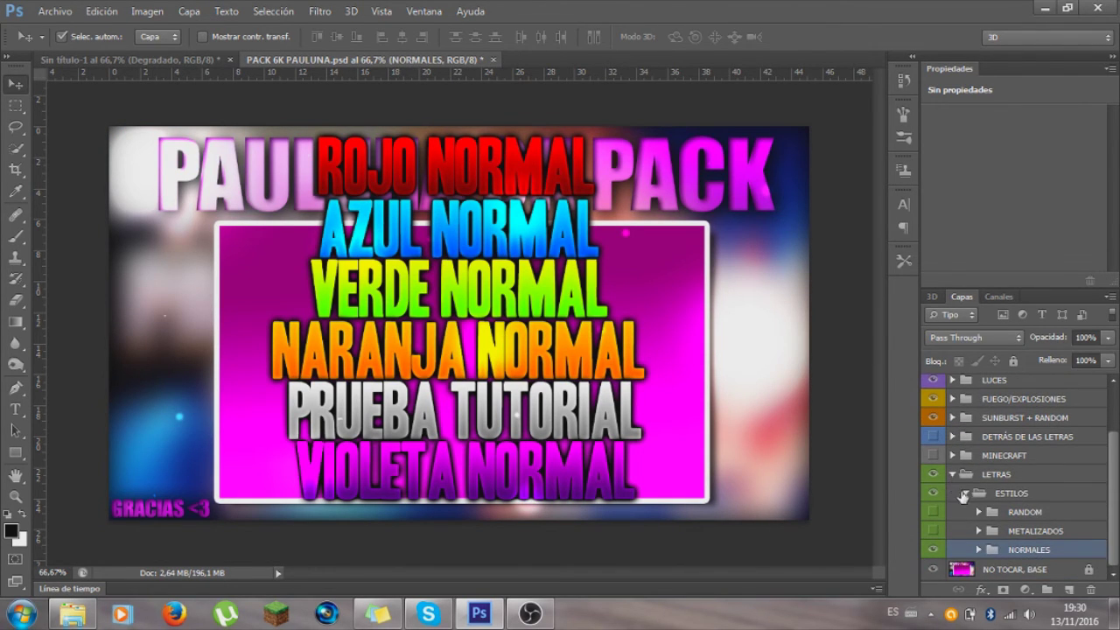
click(952, 474)
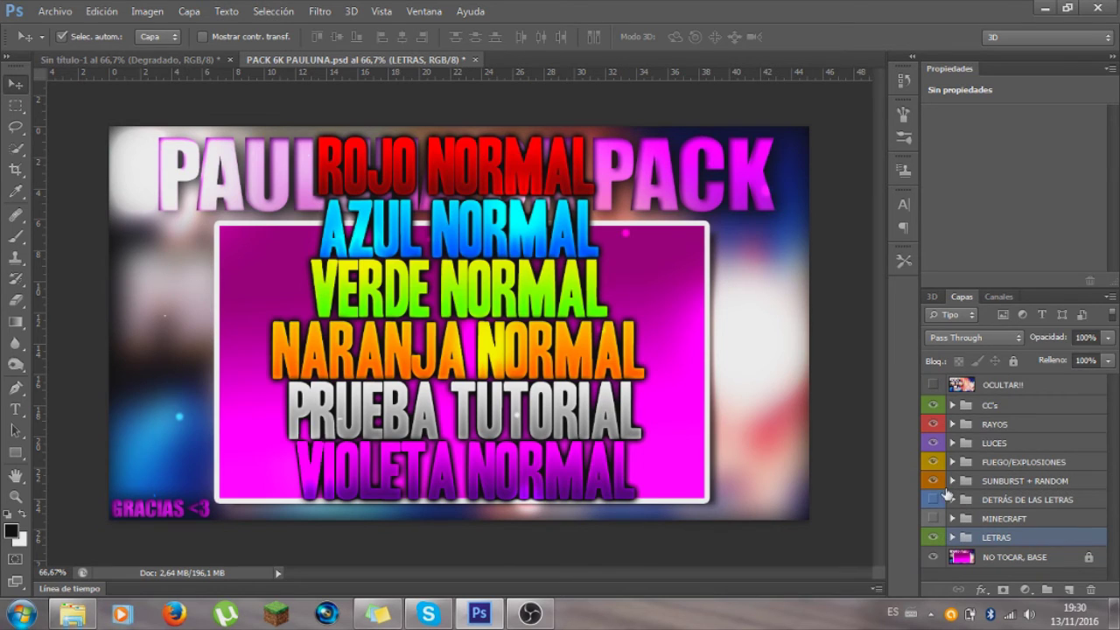
click(932, 537)
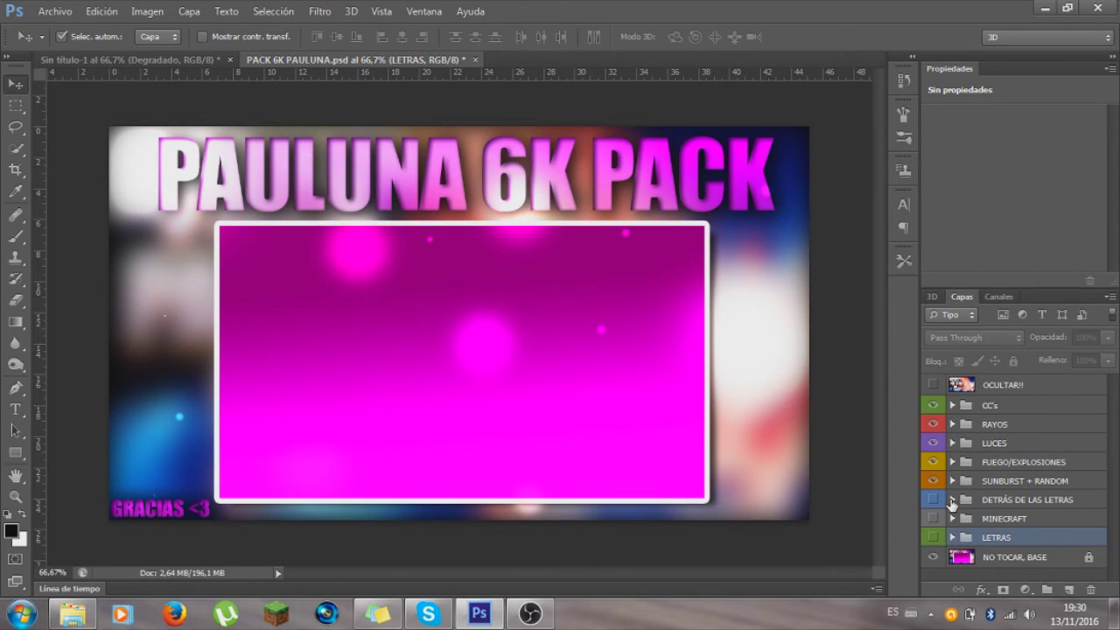
Step: Preview the DIFUMINADO blur and SALPICADO splatter, then return to the thumbnail
click(951, 499)
scroll(971, 501, down, 3)
click(932, 456)
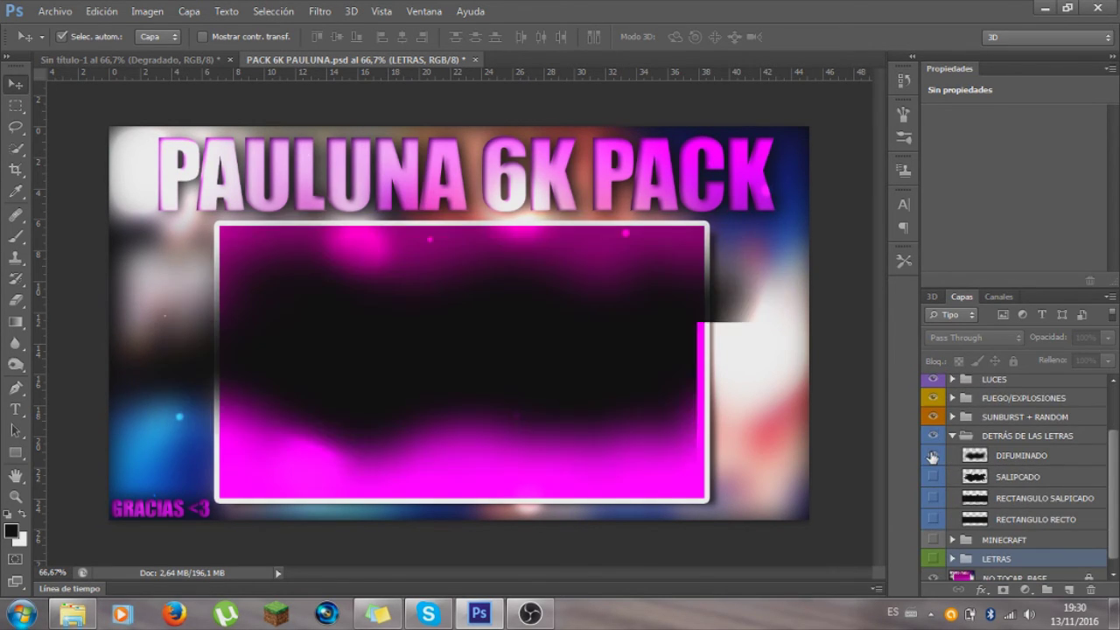
click(931, 455)
click(932, 476)
click(933, 475)
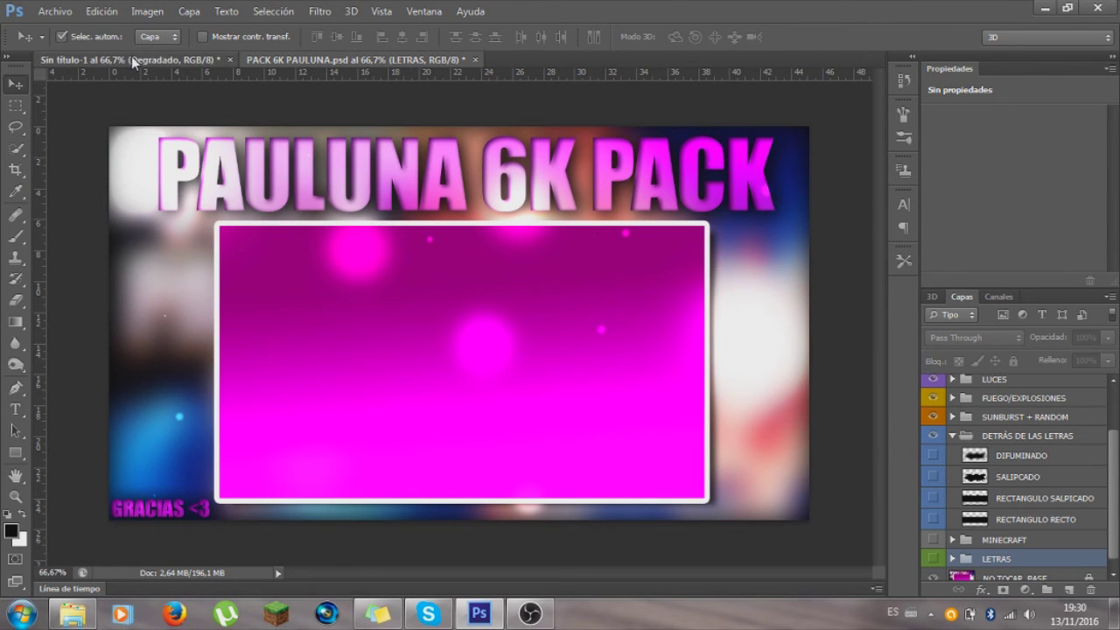
click(131, 58)
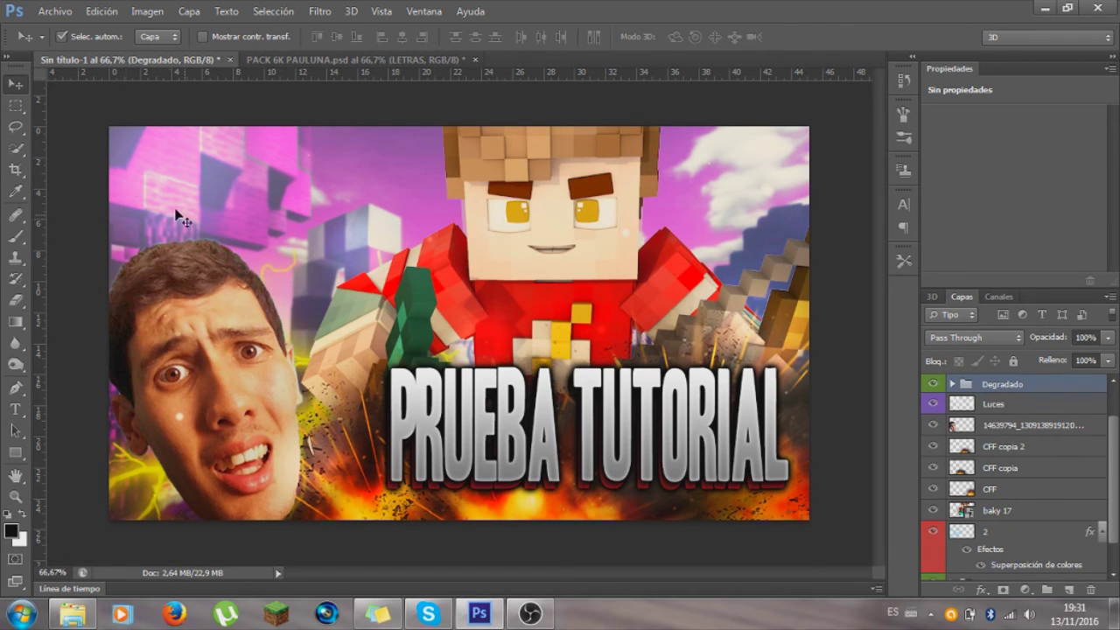
Step: Select baky 17 and scroll down the Layers panel to layer 2
click(1012, 513)
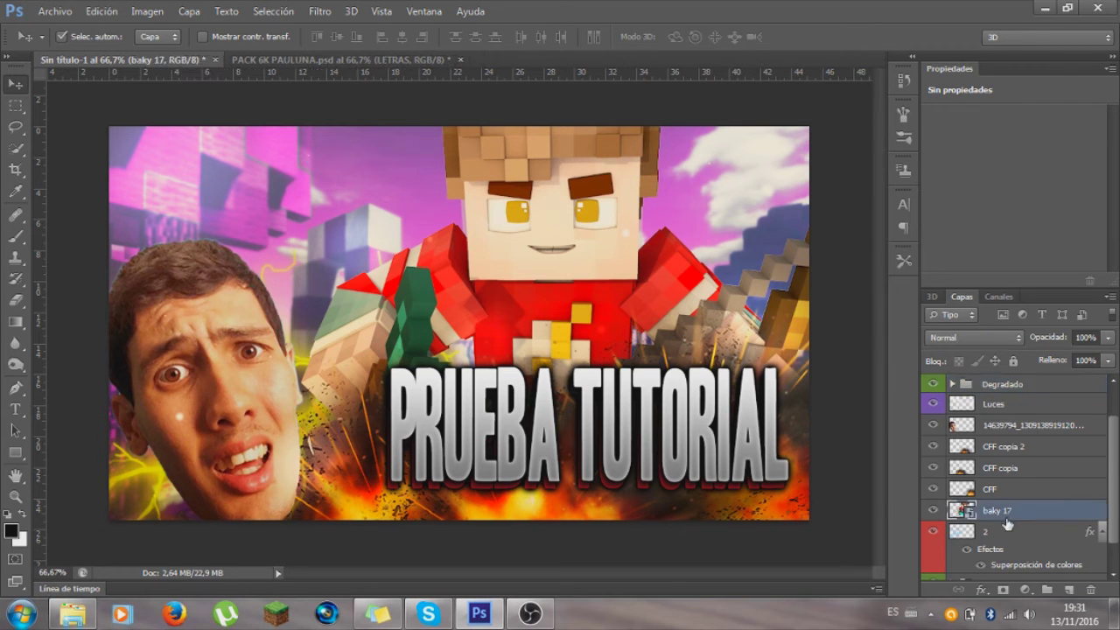
scroll(1005, 512, down, 1)
scroll(1002, 501, down, 1)
right_click(1000, 496)
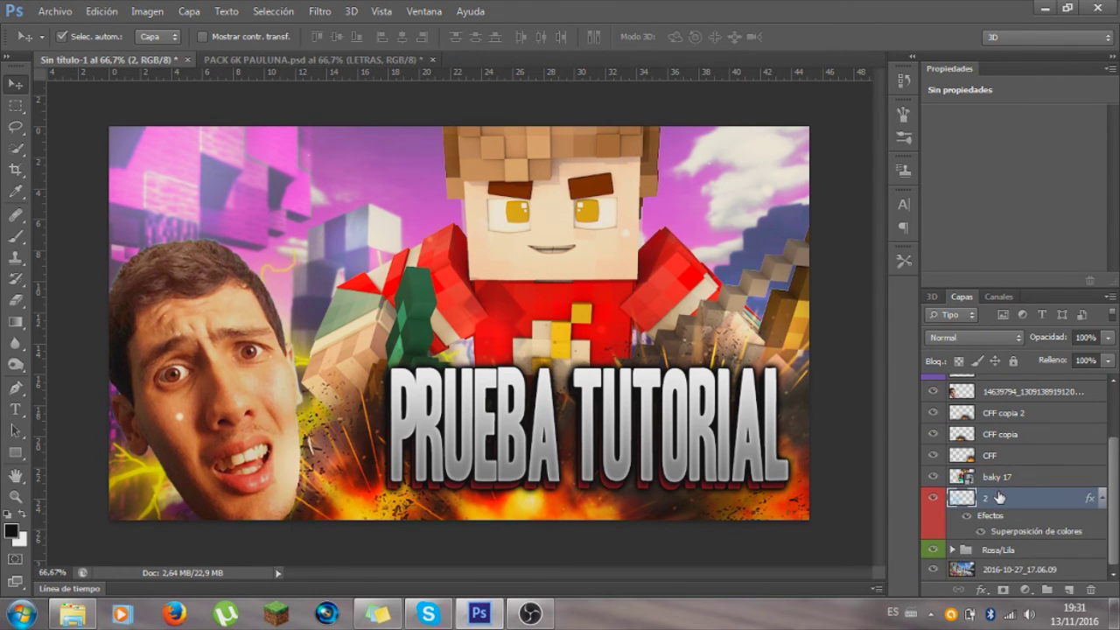
Step: Duplicate layer 2 as '2 copia' and move the copy up and right to X 312 px
click(667, 133)
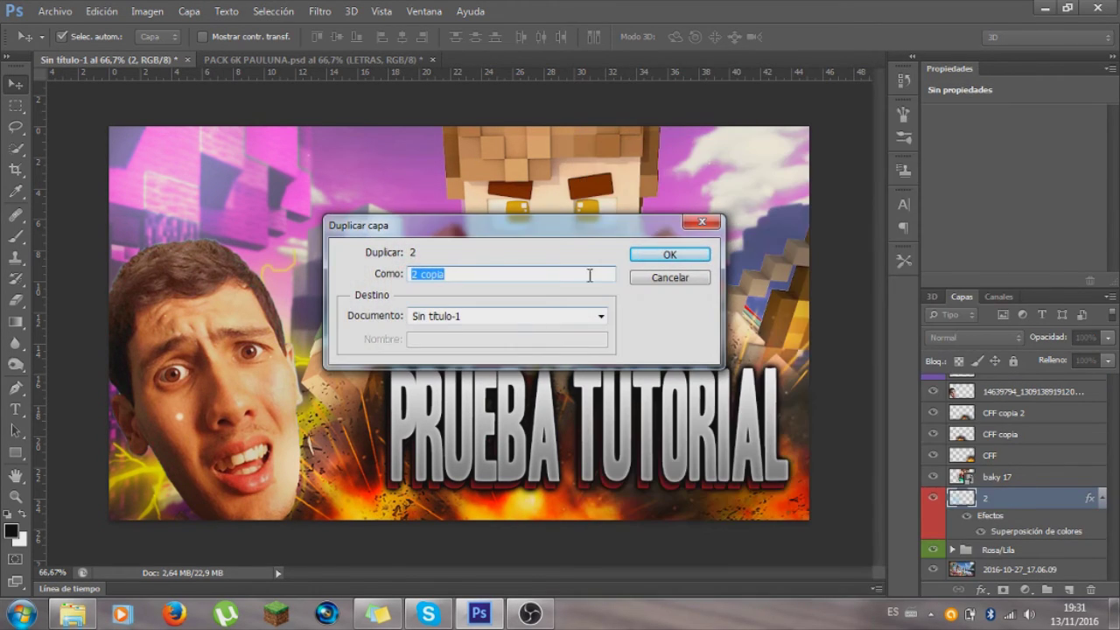
click(647, 254)
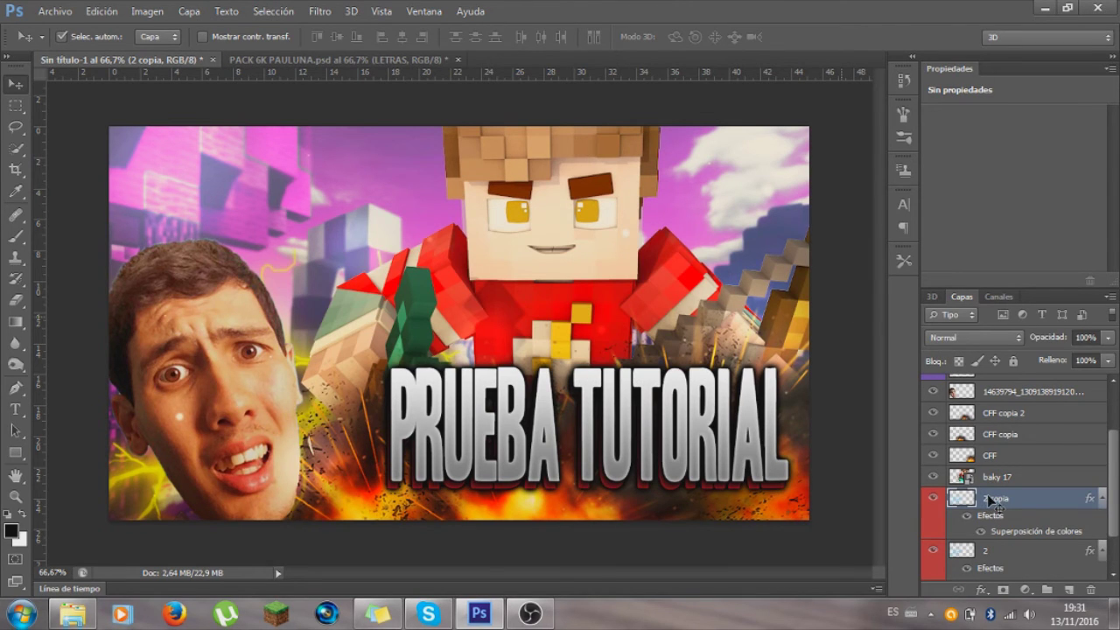
key(ctrl+t)
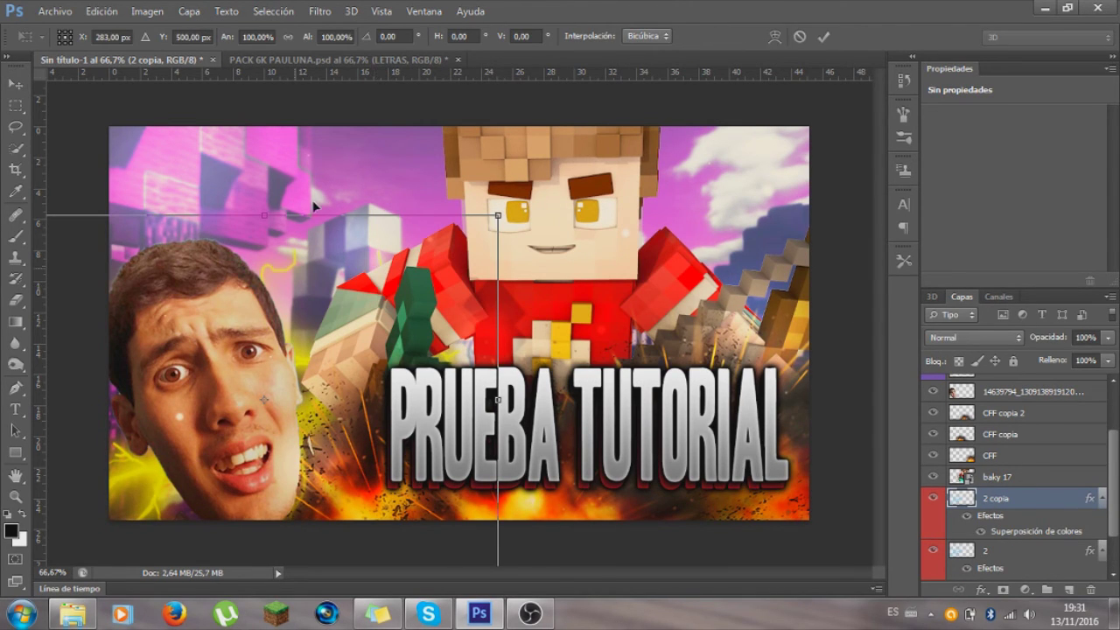
mouse_move(318, 176)
mouse_down()
mouse_move(315, 140)
mouse_move(255, 146)
mouse_move(241, 144)
mouse_move(246, 129)
mouse_move(359, 128)
mouse_up()
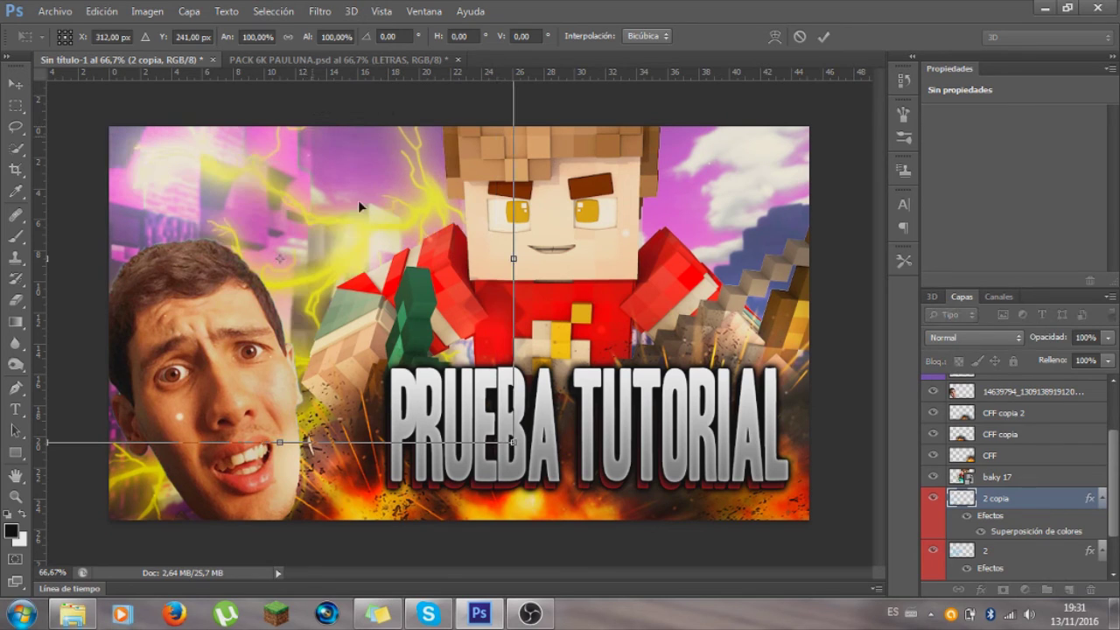
key(Return)
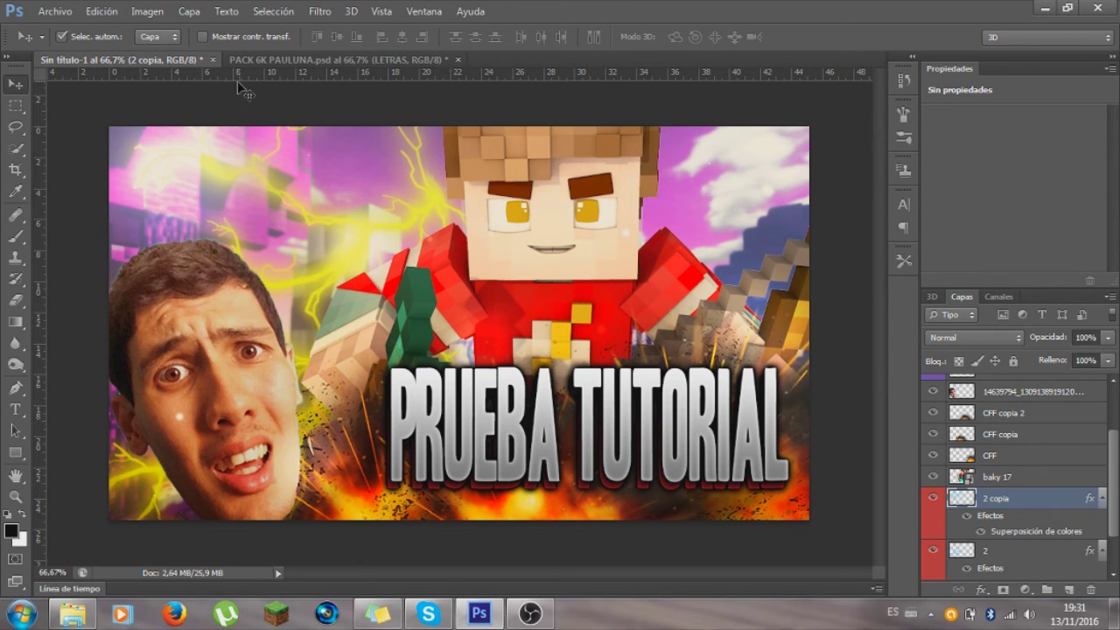
click(265, 61)
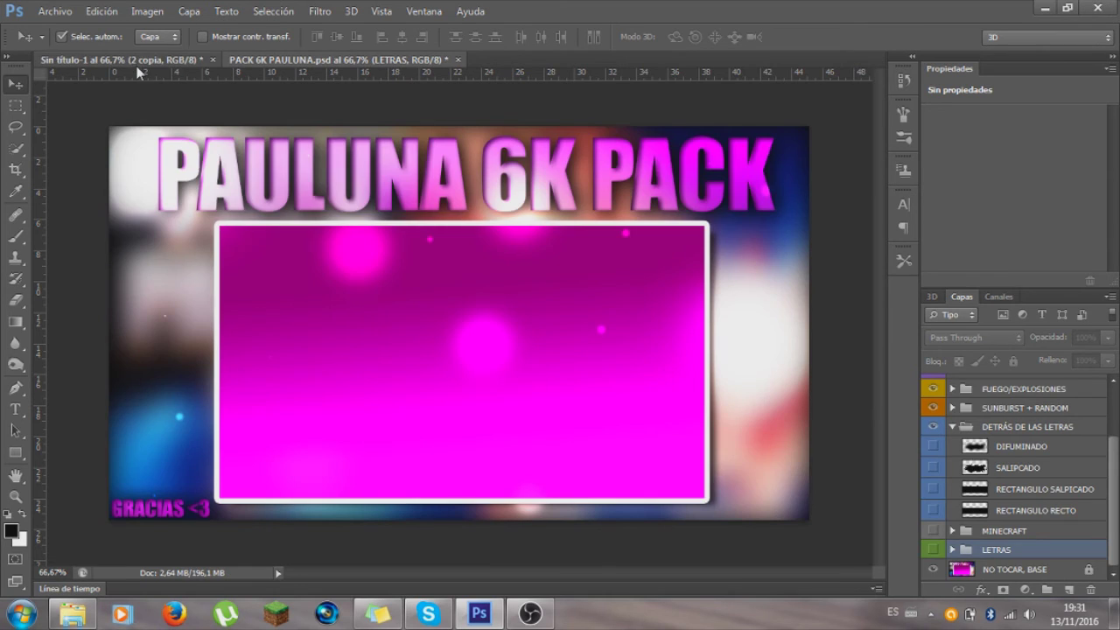
Step: Save the thumbnail as 'prueba tutorial' in PNG format with default PNG options
click(136, 58)
click(52, 10)
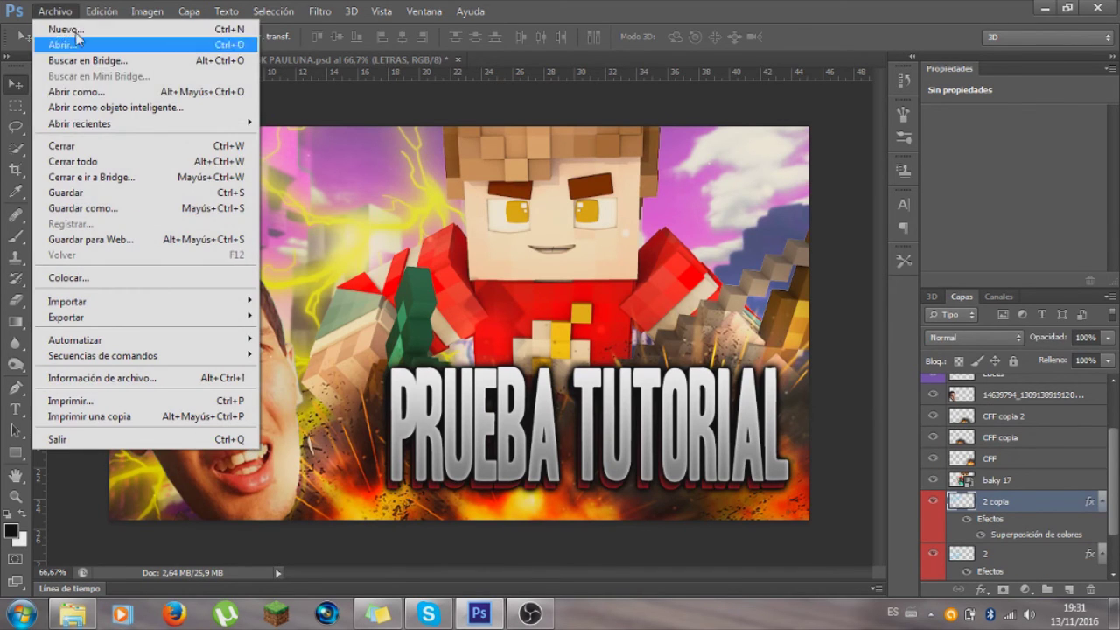
click(104, 210)
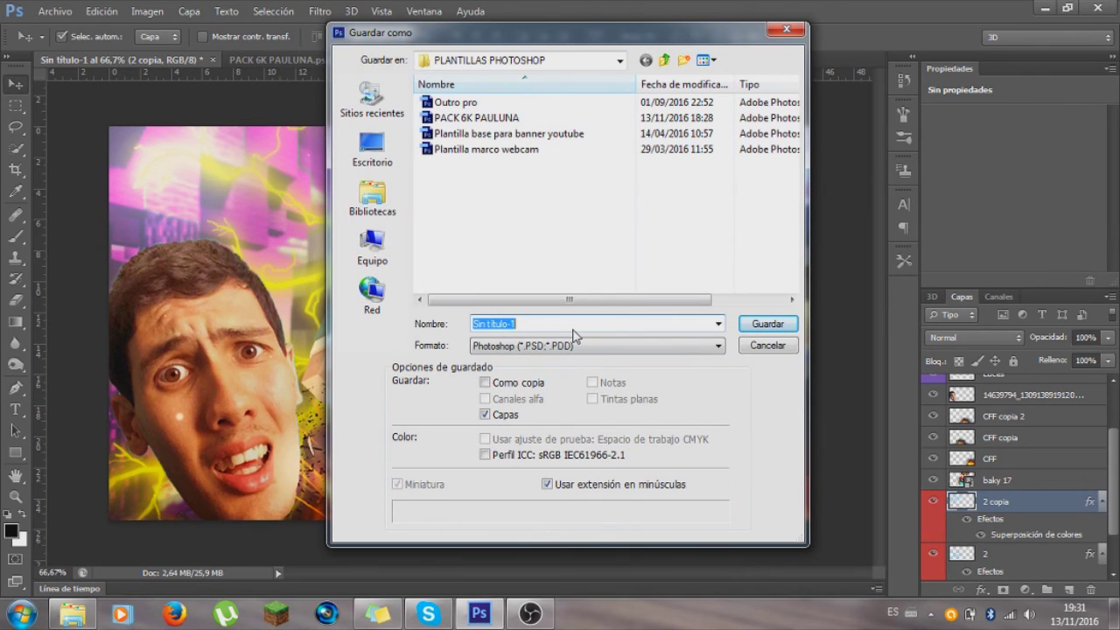
text(prueba tutorial)
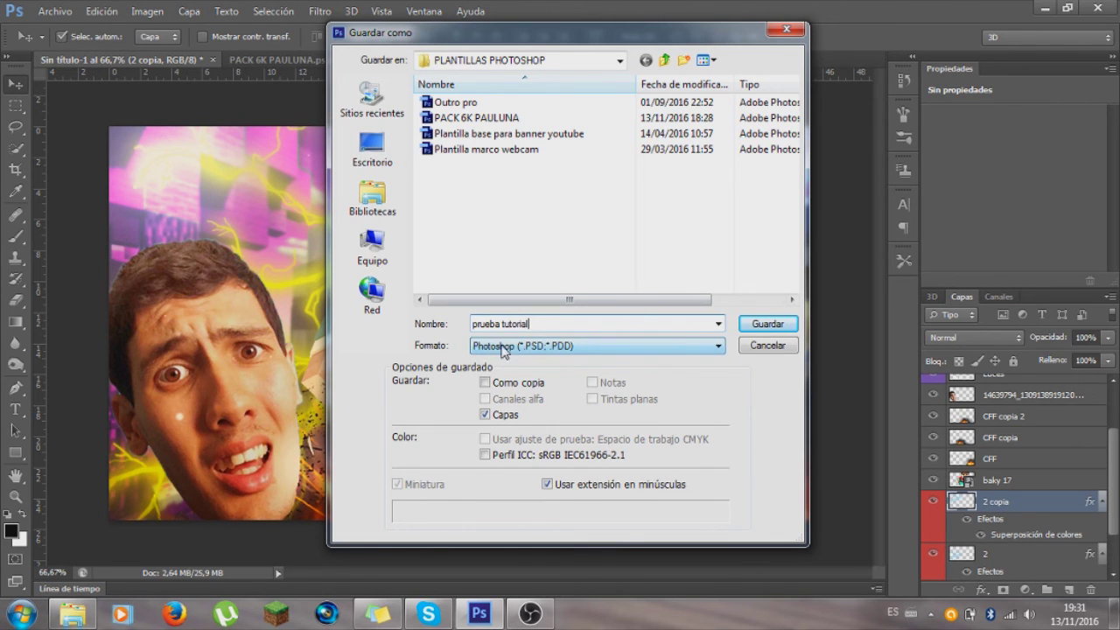
click(547, 348)
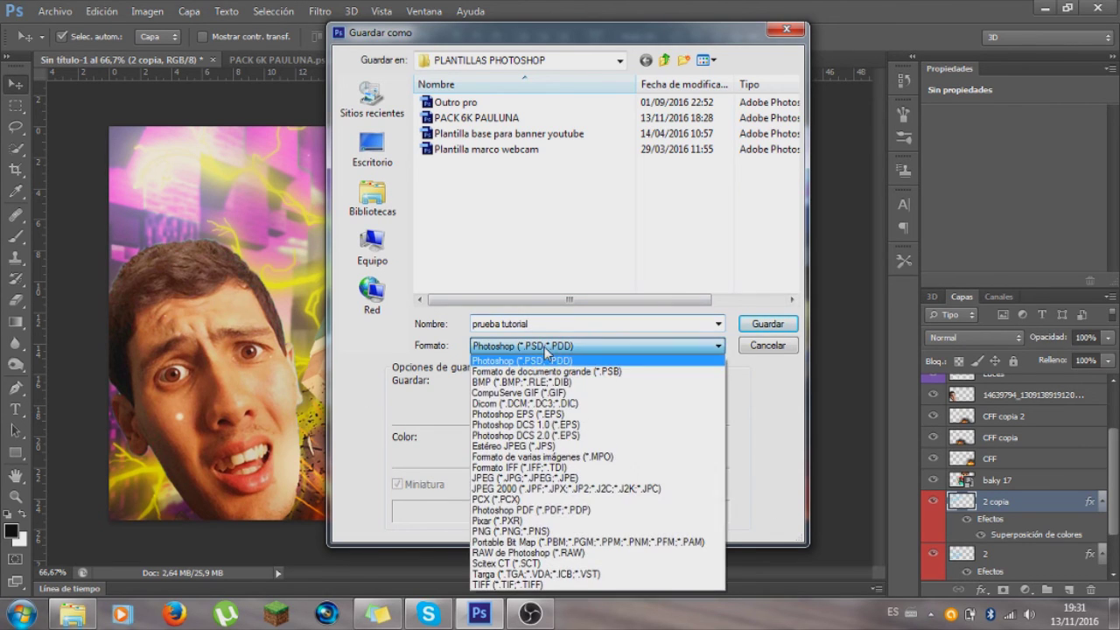
click(554, 531)
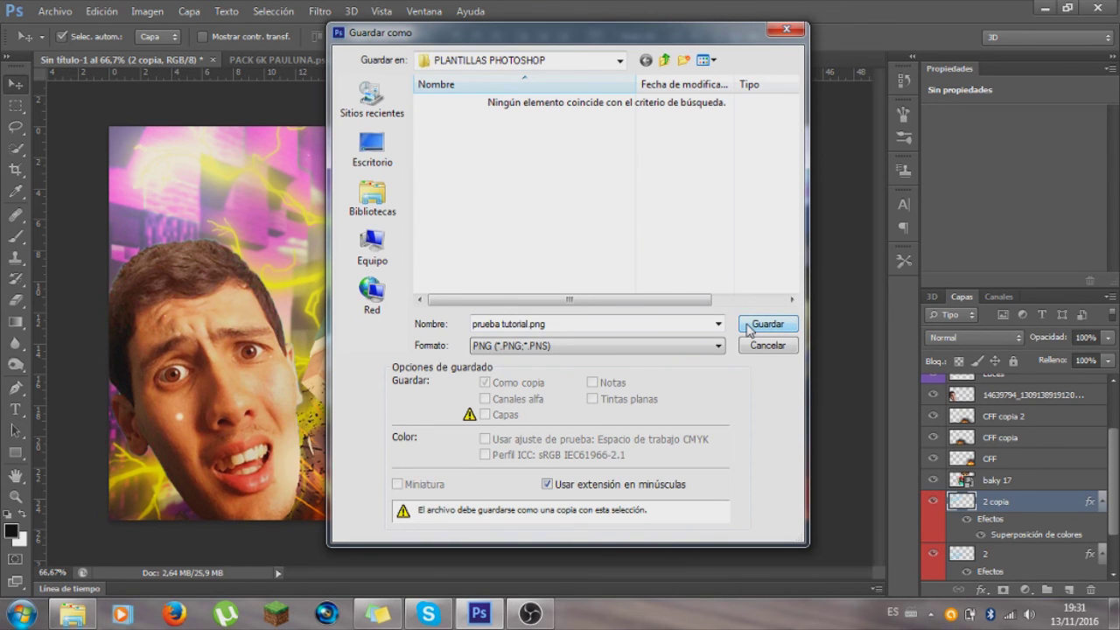
click(748, 325)
click(643, 188)
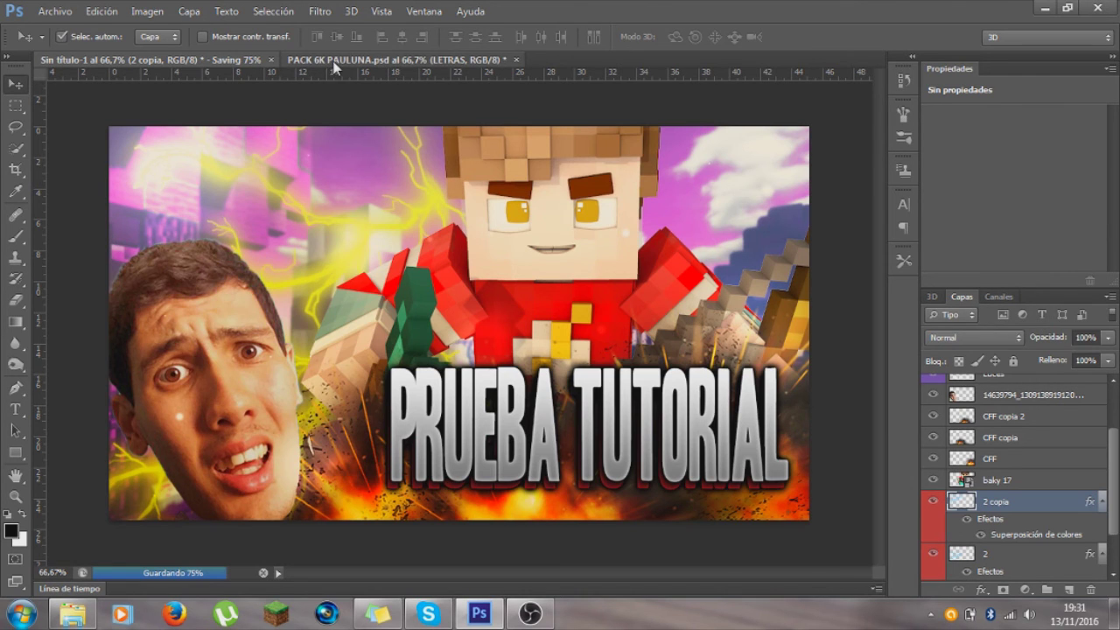
Step: Close the PACK 6K PAULUNA document without saving changes
click(411, 60)
click(457, 60)
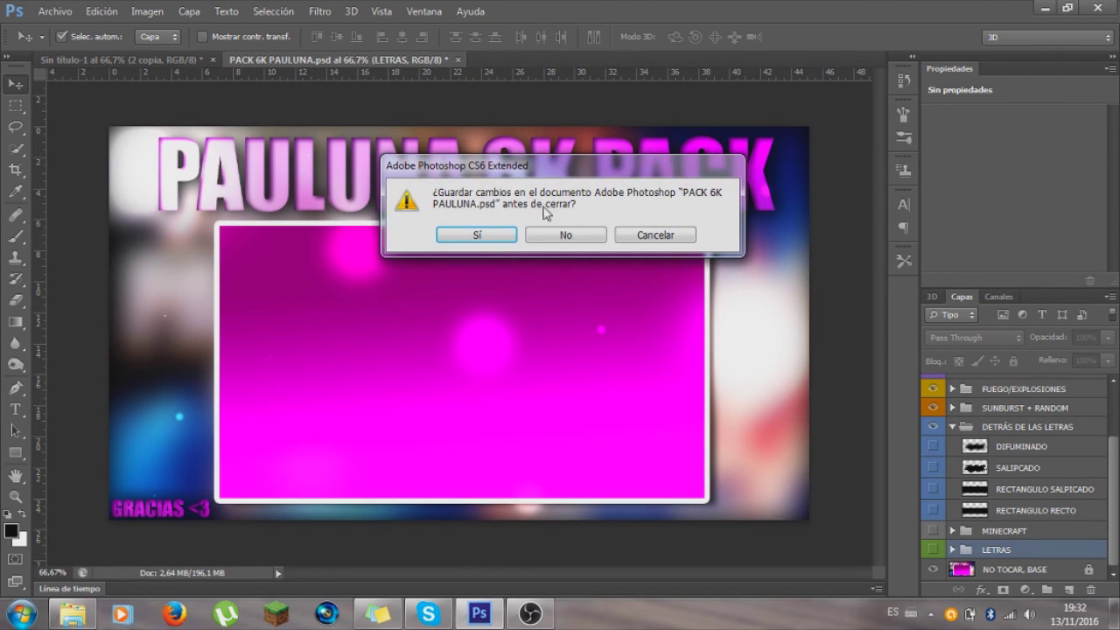
click(554, 236)
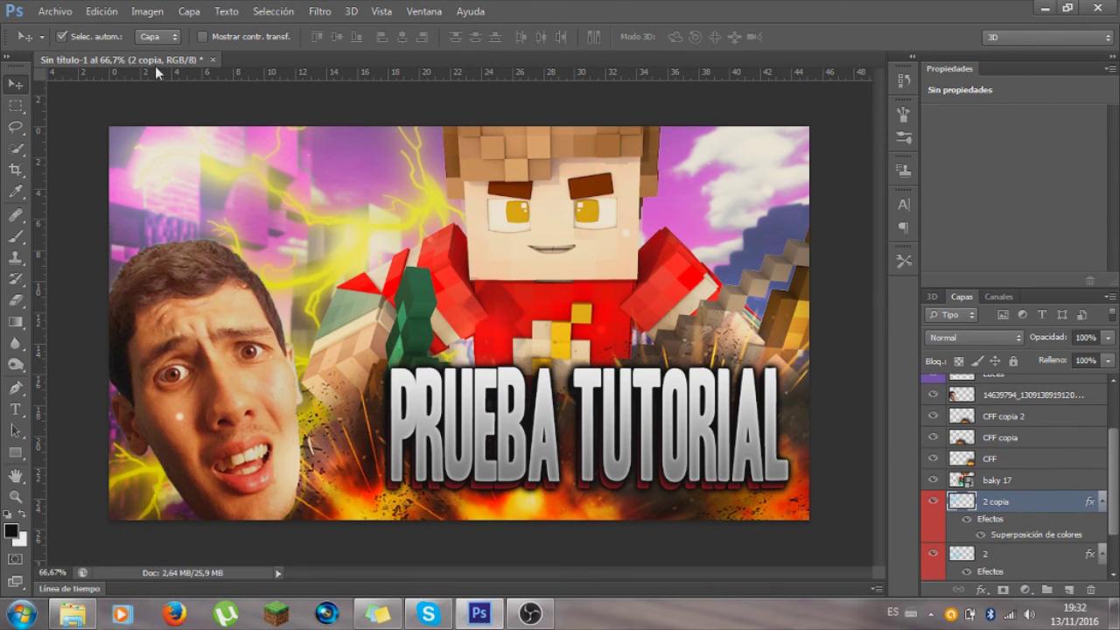
mouse_move(73, 613)
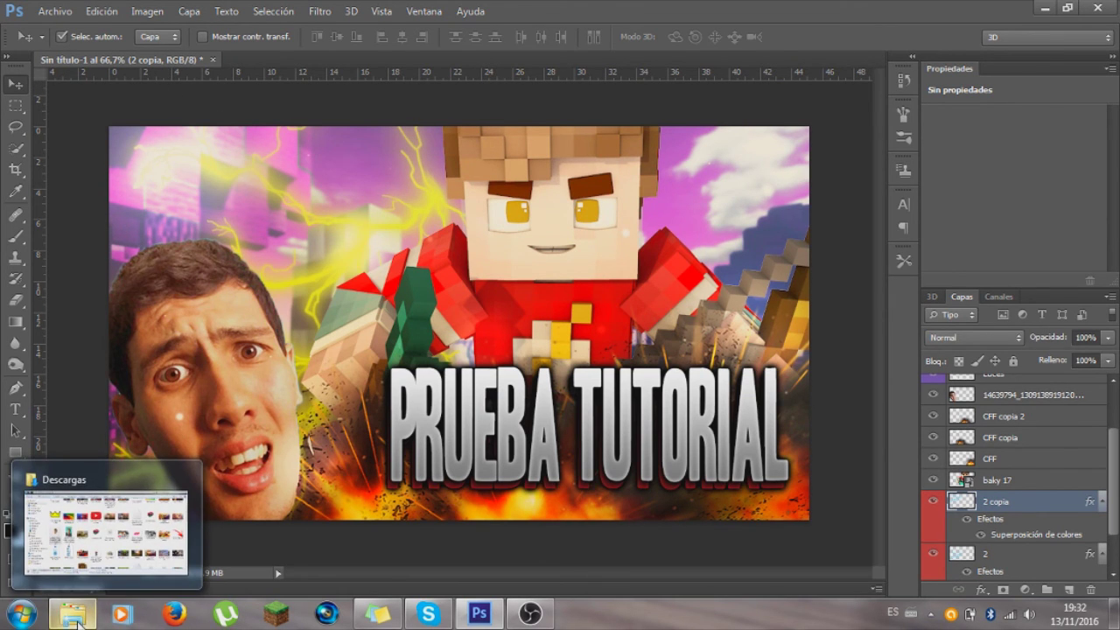
Step: Preview the saved prueba tutorial image in the PLANTILLAS PHOTOSHOP folder
click(78, 622)
click(272, 224)
scroll(300, 235, down, 5)
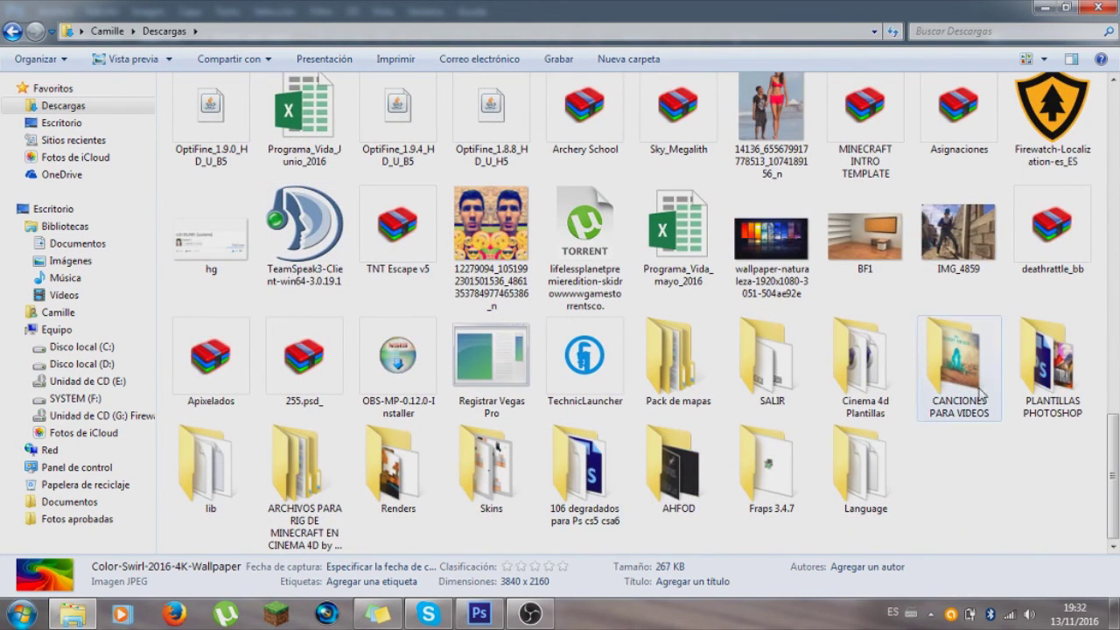
click(1015, 378)
double_click(1014, 378)
double_click(388, 184)
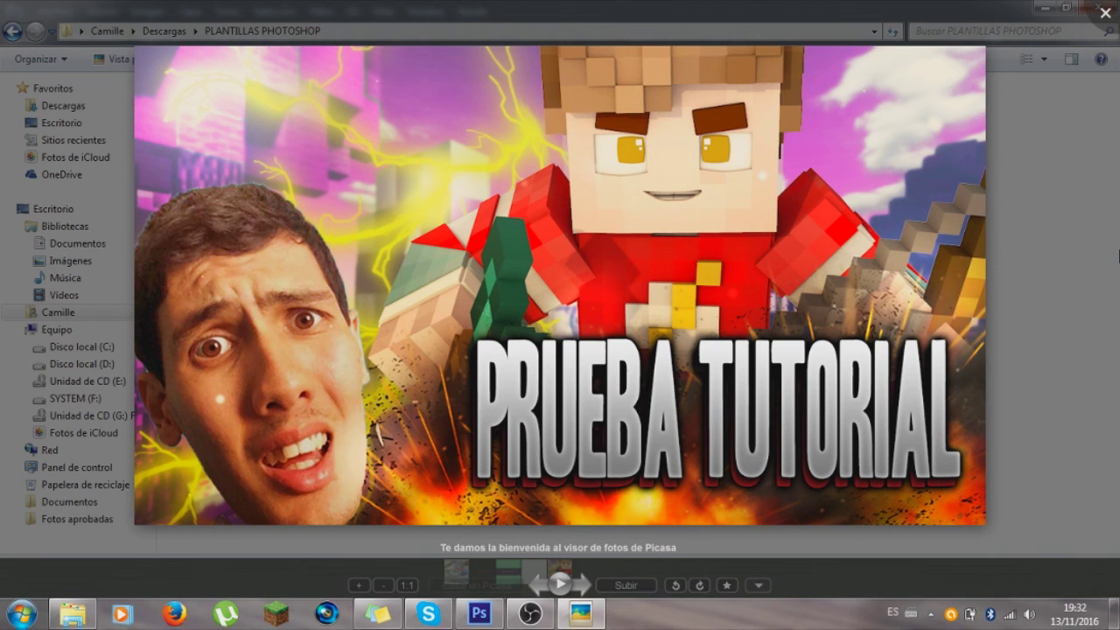
click(1104, 12)
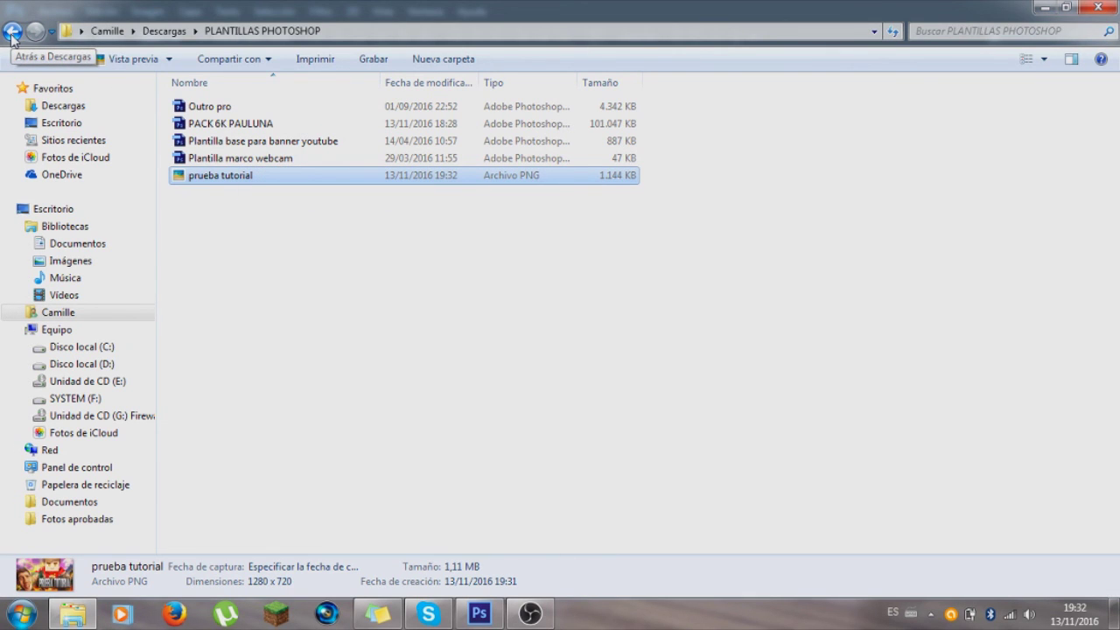
Step: Return to the Descargas folder and preview the HKNS 2 image
click(11, 32)
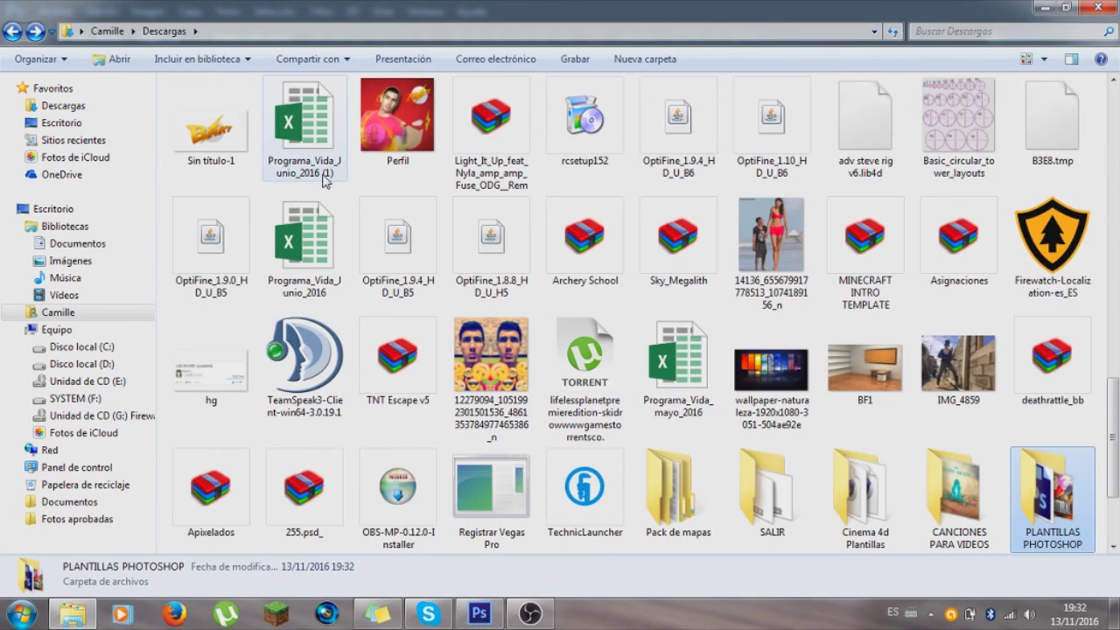
click(473, 242)
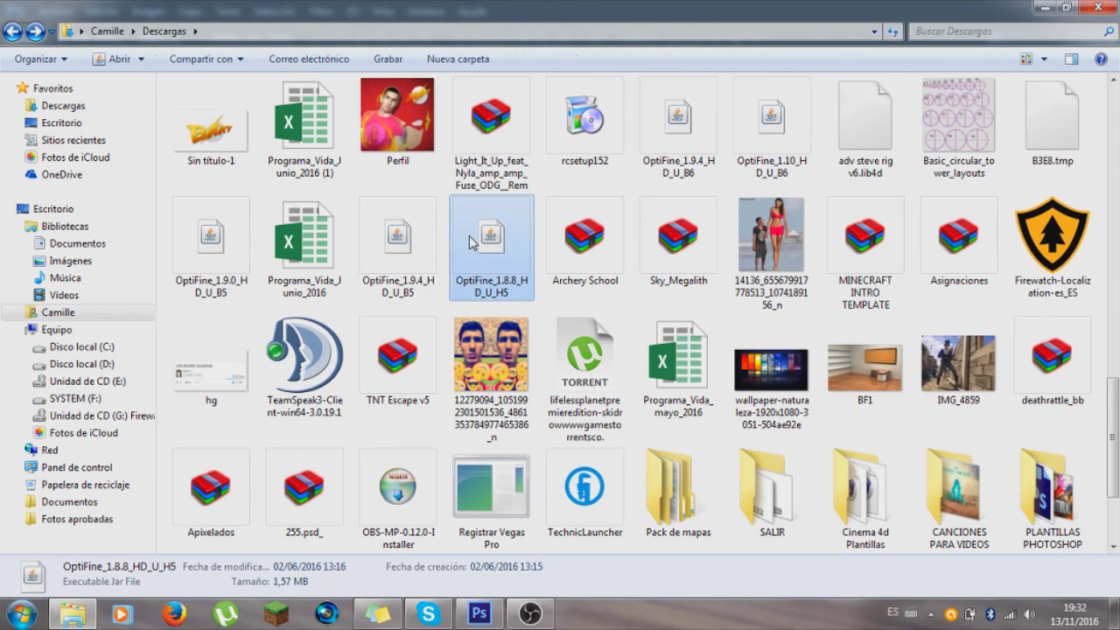
scroll(384, 223, up, 10)
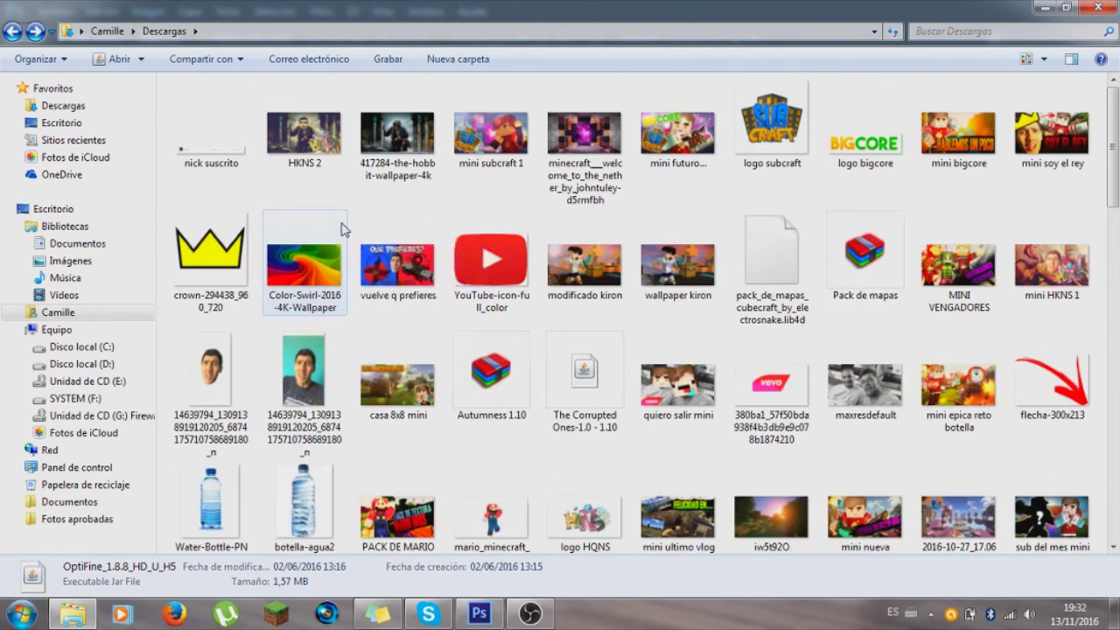
double_click(329, 142)
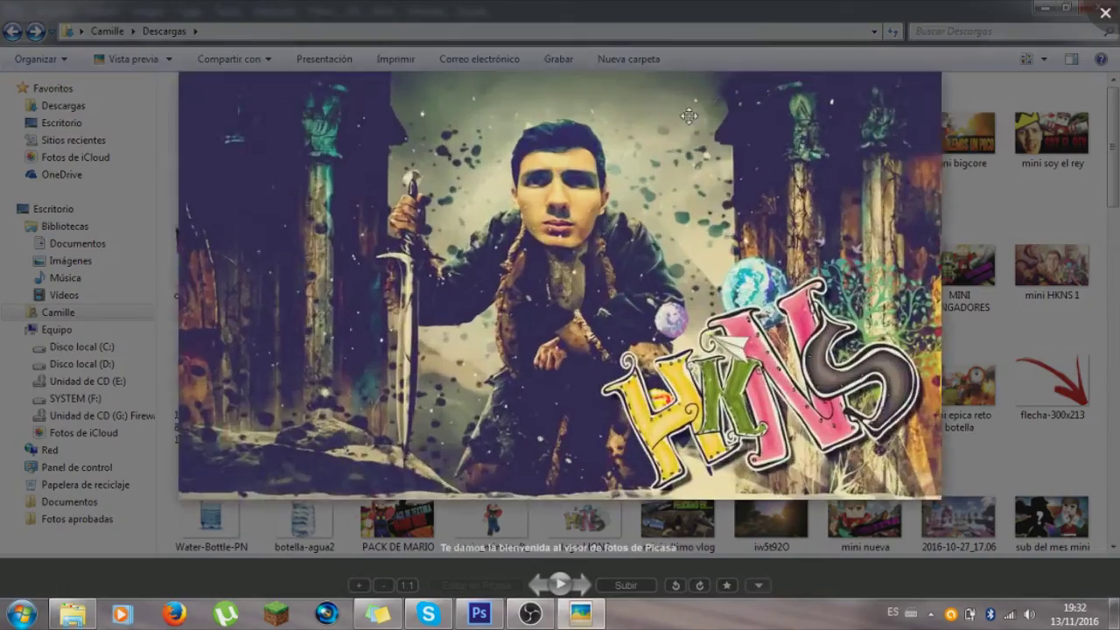
click(1099, 21)
scroll(437, 475, down, 5)
scroll(437, 475, down, 5)
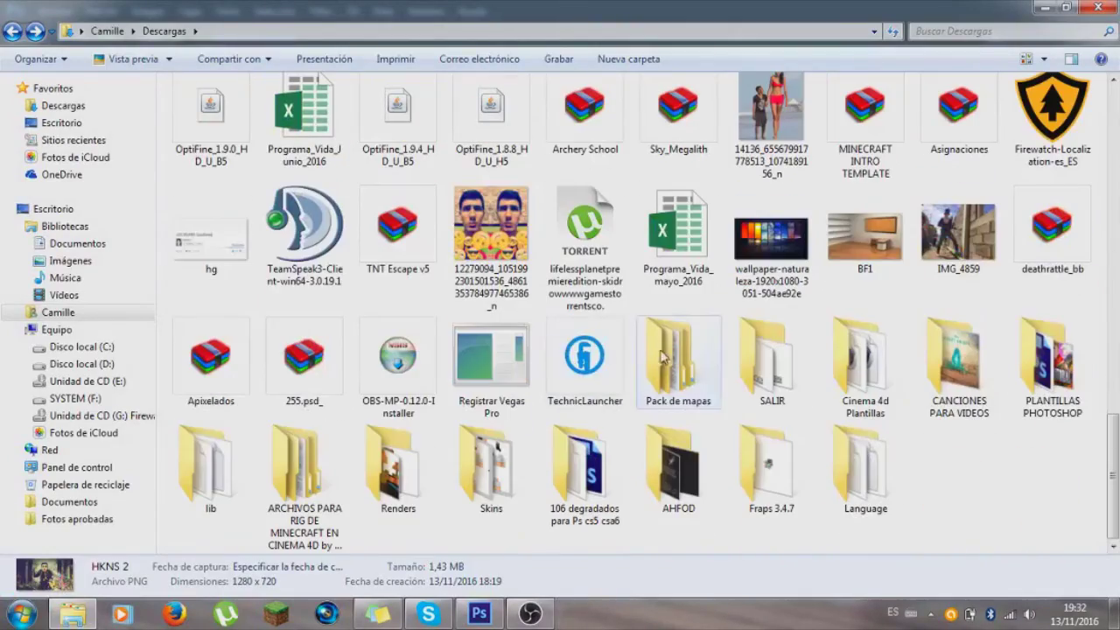
Step: In the Renders folder, page through the character renders from AHORA SI to ne.png
double_click(399, 472)
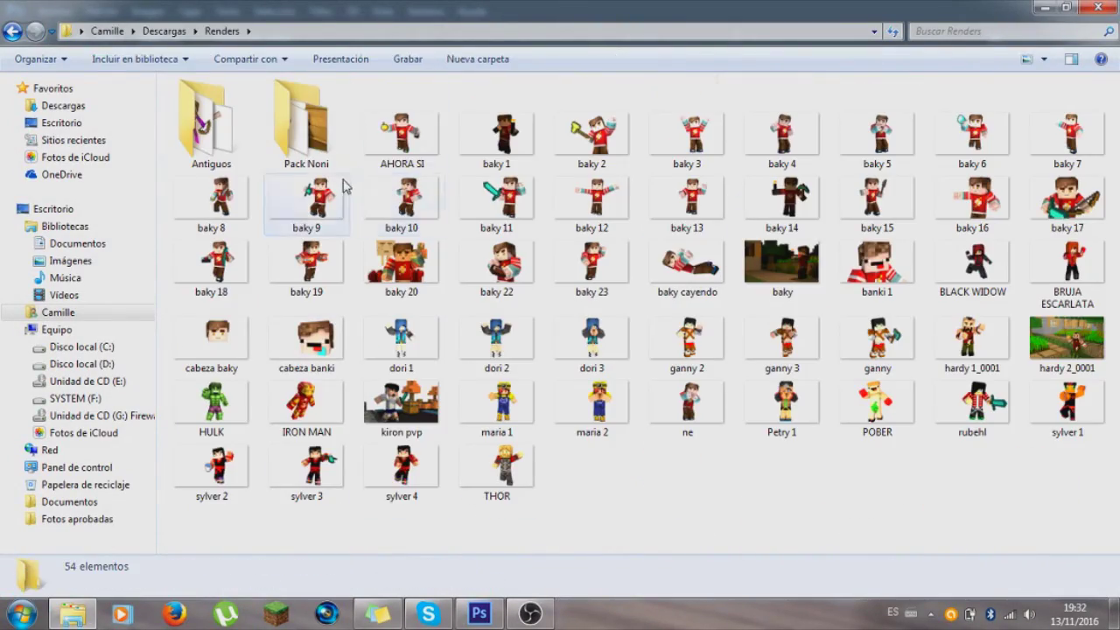
double_click(386, 167)
key(Right)
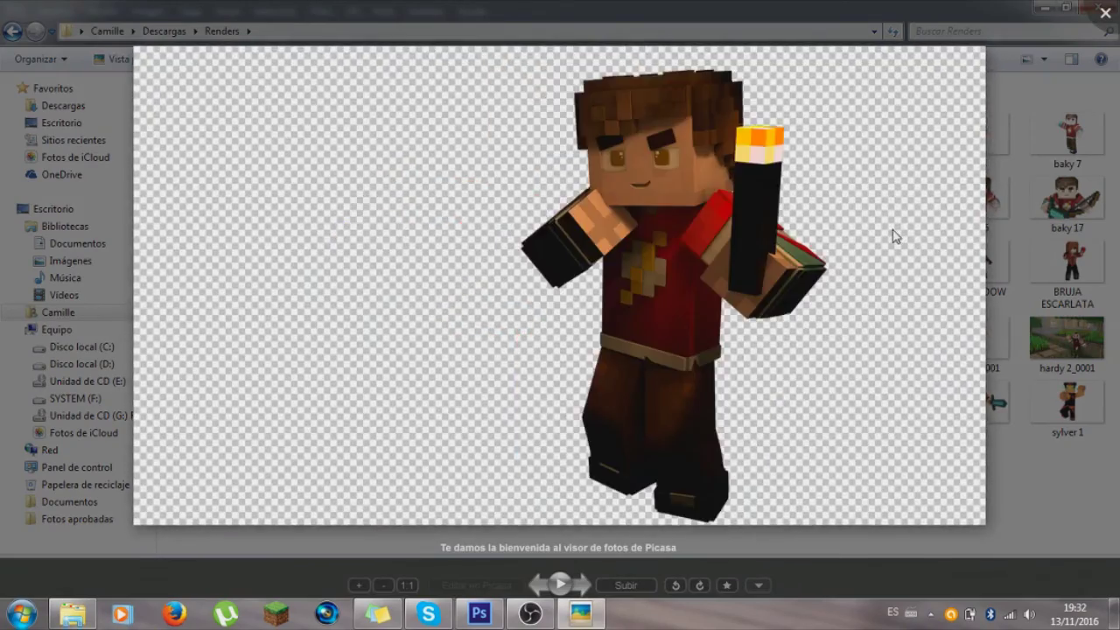
key(Right)
key(Right)
key(Right)
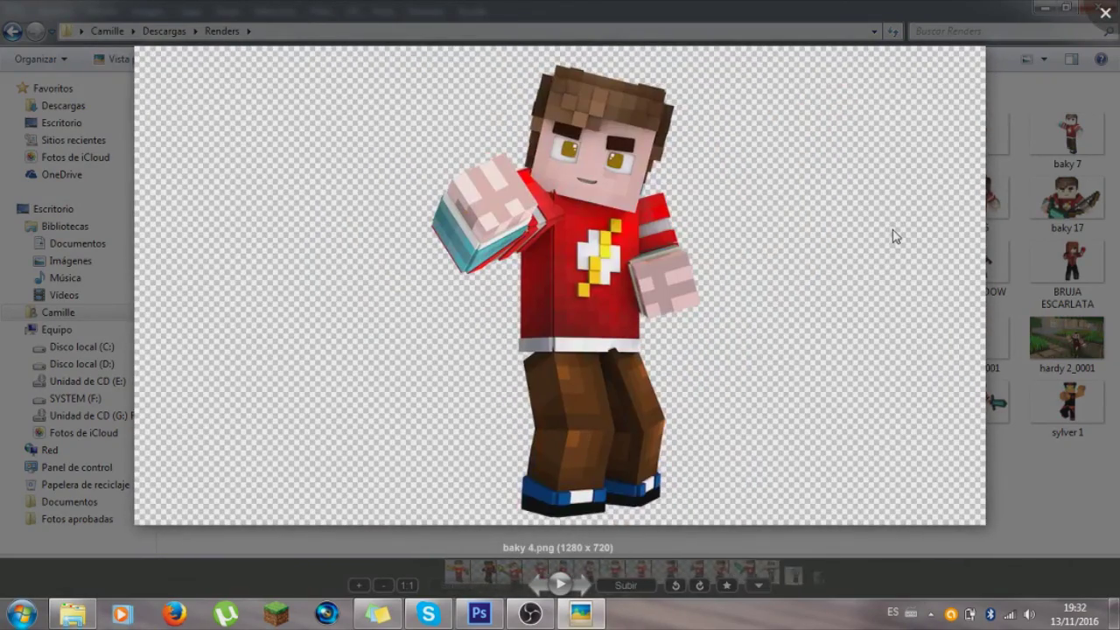
key(Right)
key(Right)
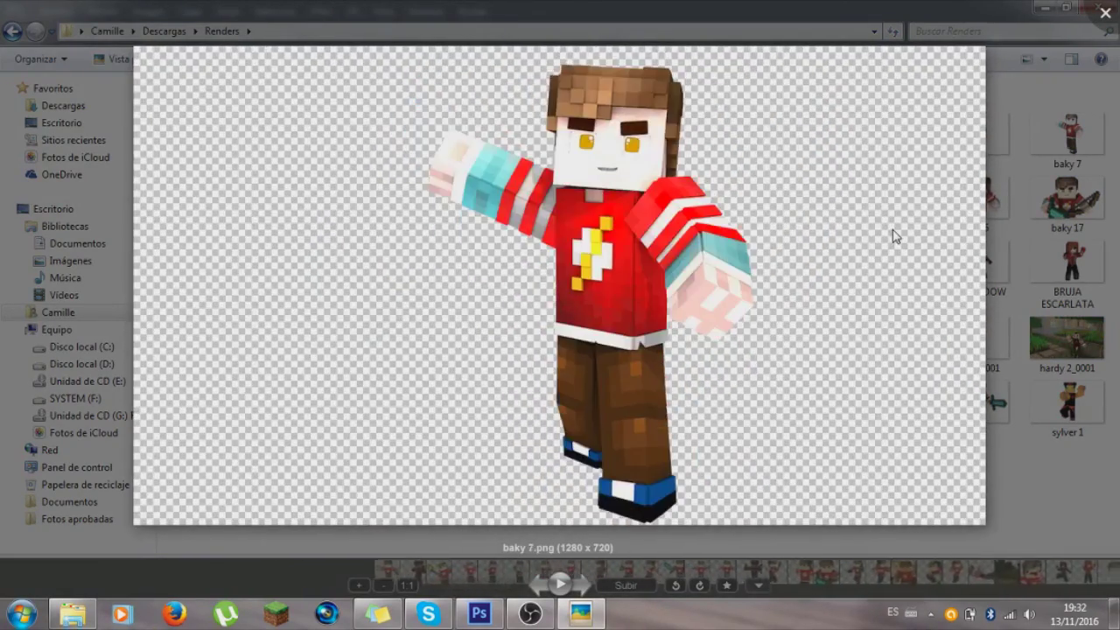
key(Right)
key(Right)
key(Right)
key(Right)
key(Right)
key(Right)
key(Right)
key(Right)
key(Right)
key(Right)
key(Right)
key(Right)
key(Right)
key(Right)
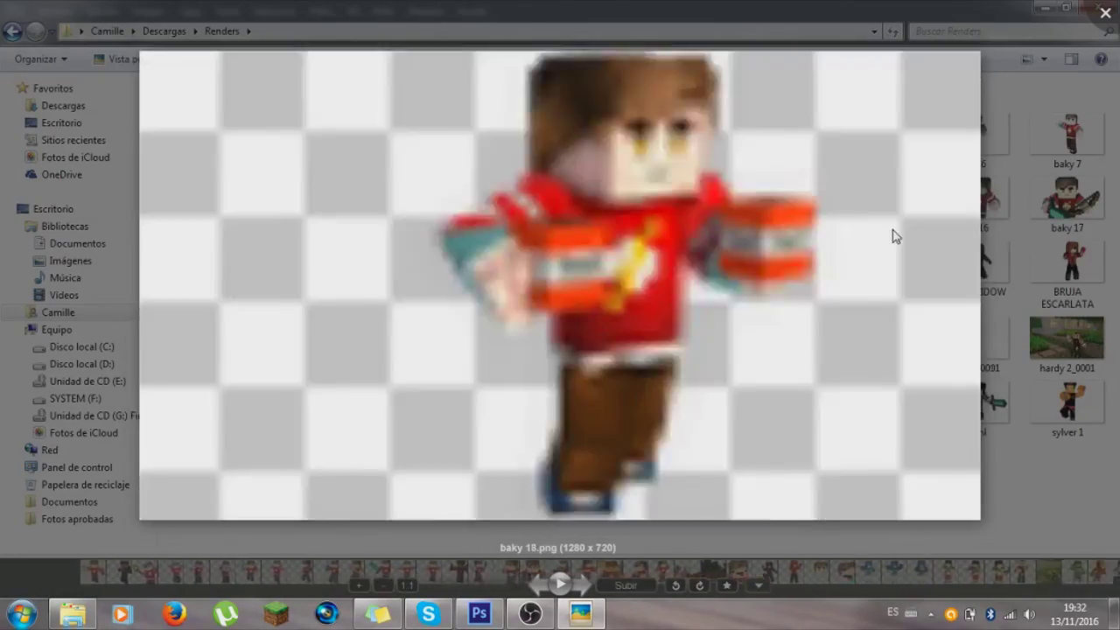
key(Right)
key(Right)
key(Right)
key(Right)
key(Right)
key(Right)
key(Right)
key(Right)
key(Right)
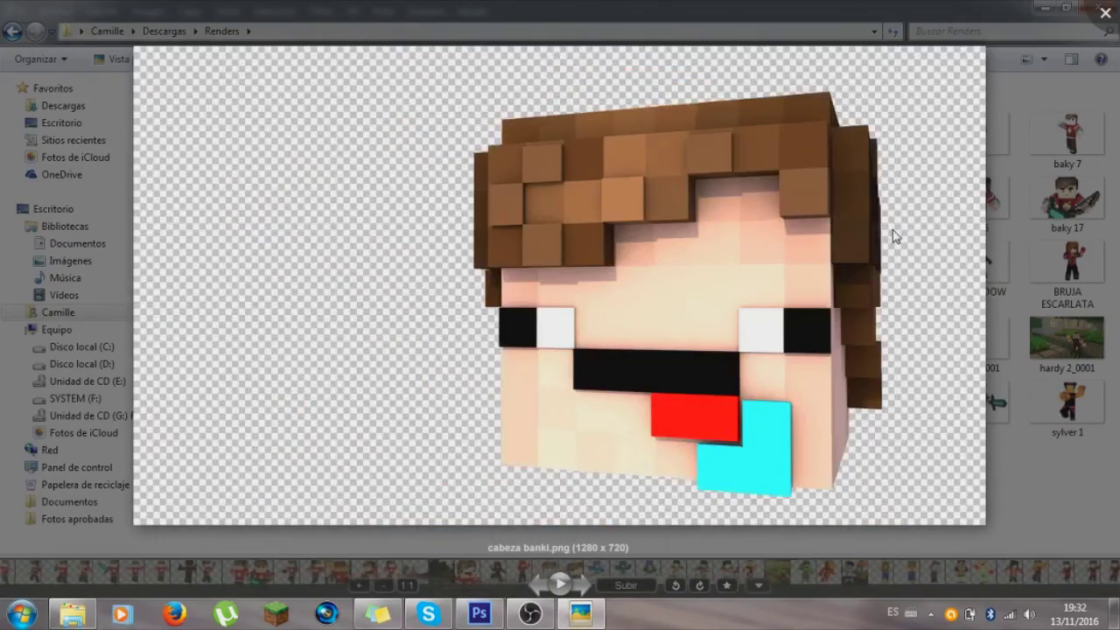
key(Right)
key(Right)
key(Right)
key(Right)
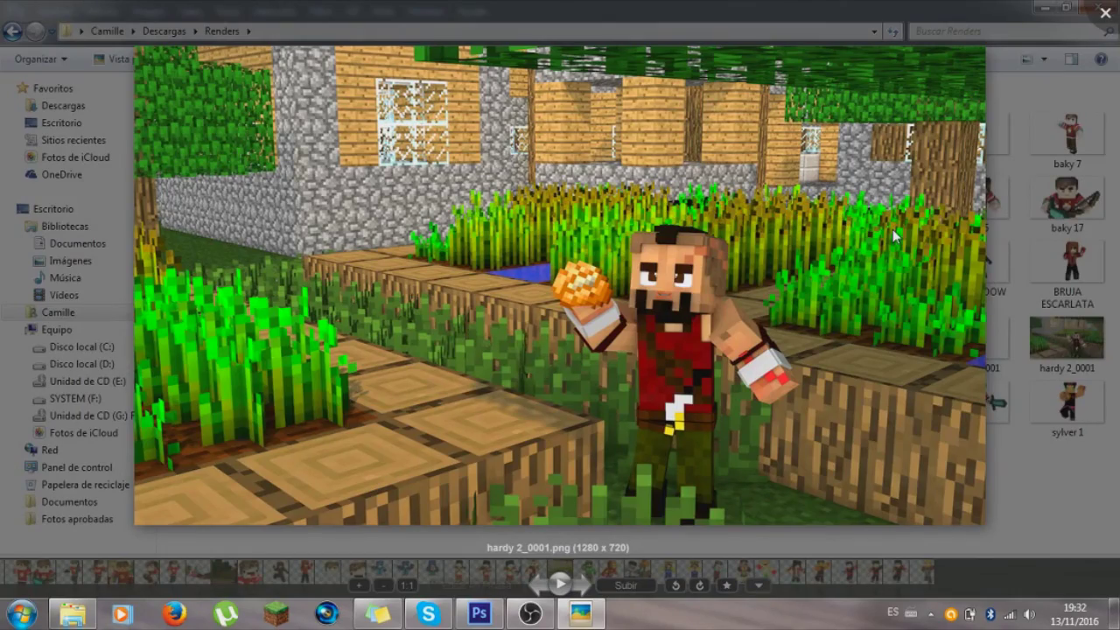
key(Right)
key(Right)
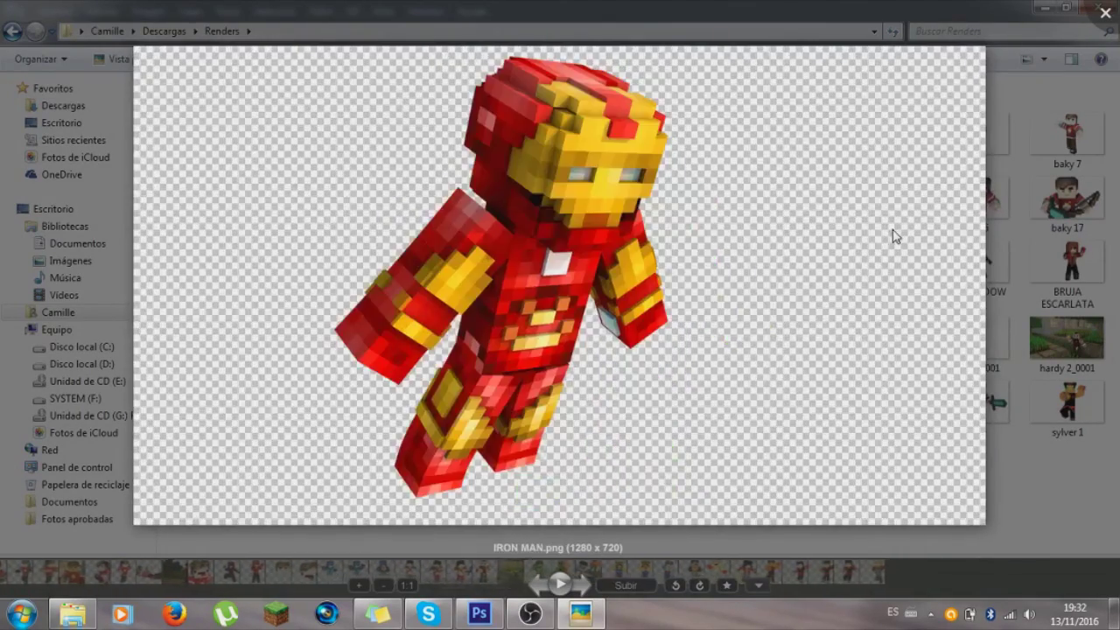
key(Right)
key(Right)
key(Right)
key(Right)
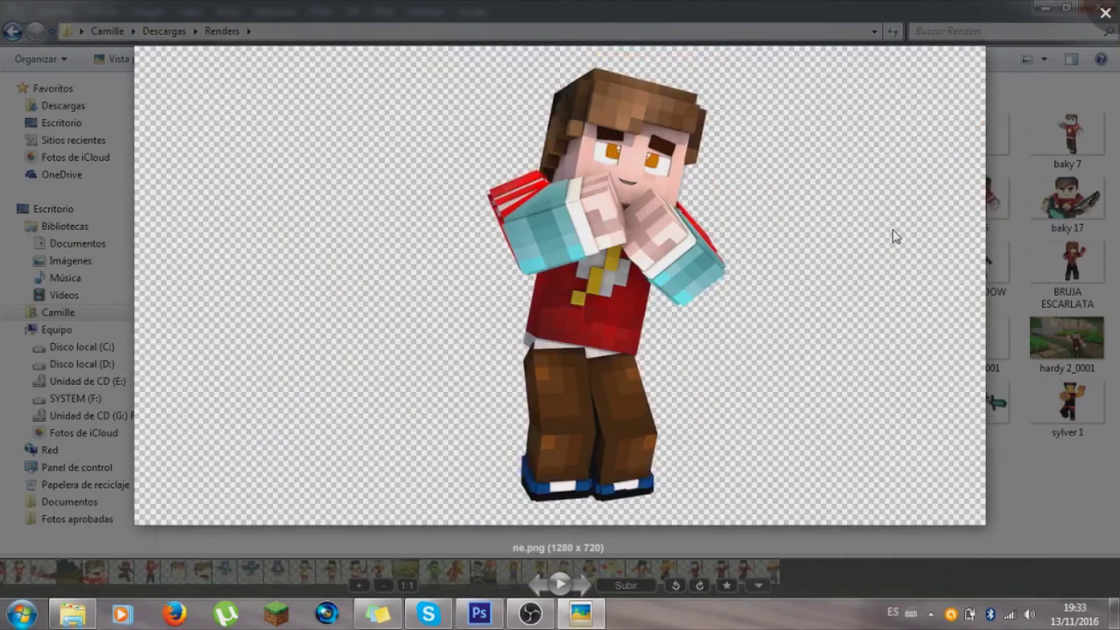
key(Right)
key(Right)
key(Right)
key(Right)
key(Right)
key(Right)
key(Right)
key(Right)
key(Right)
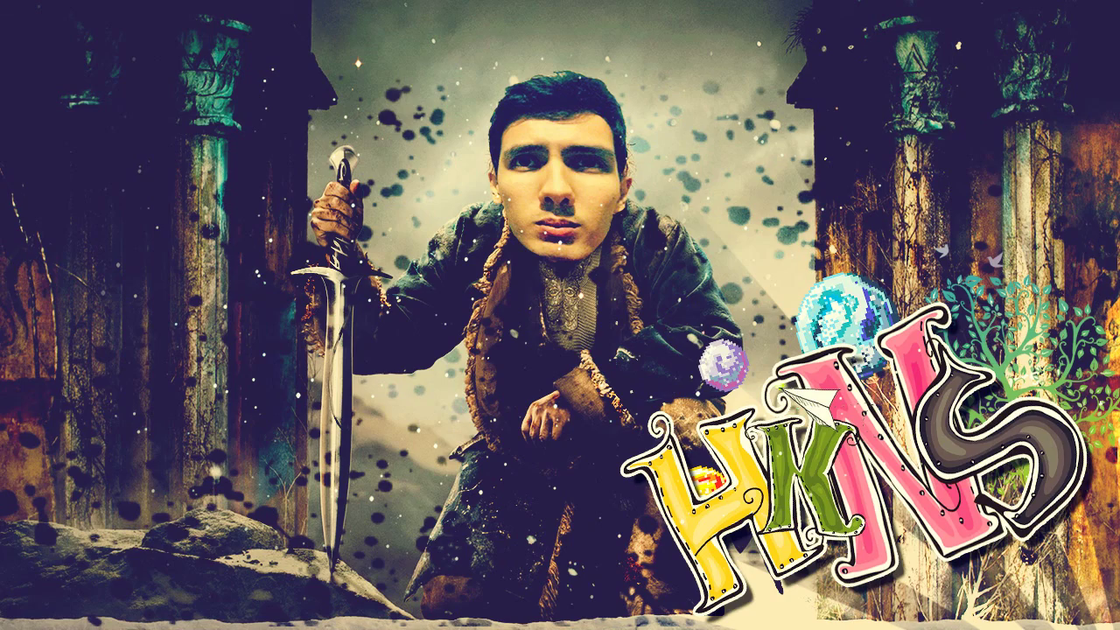